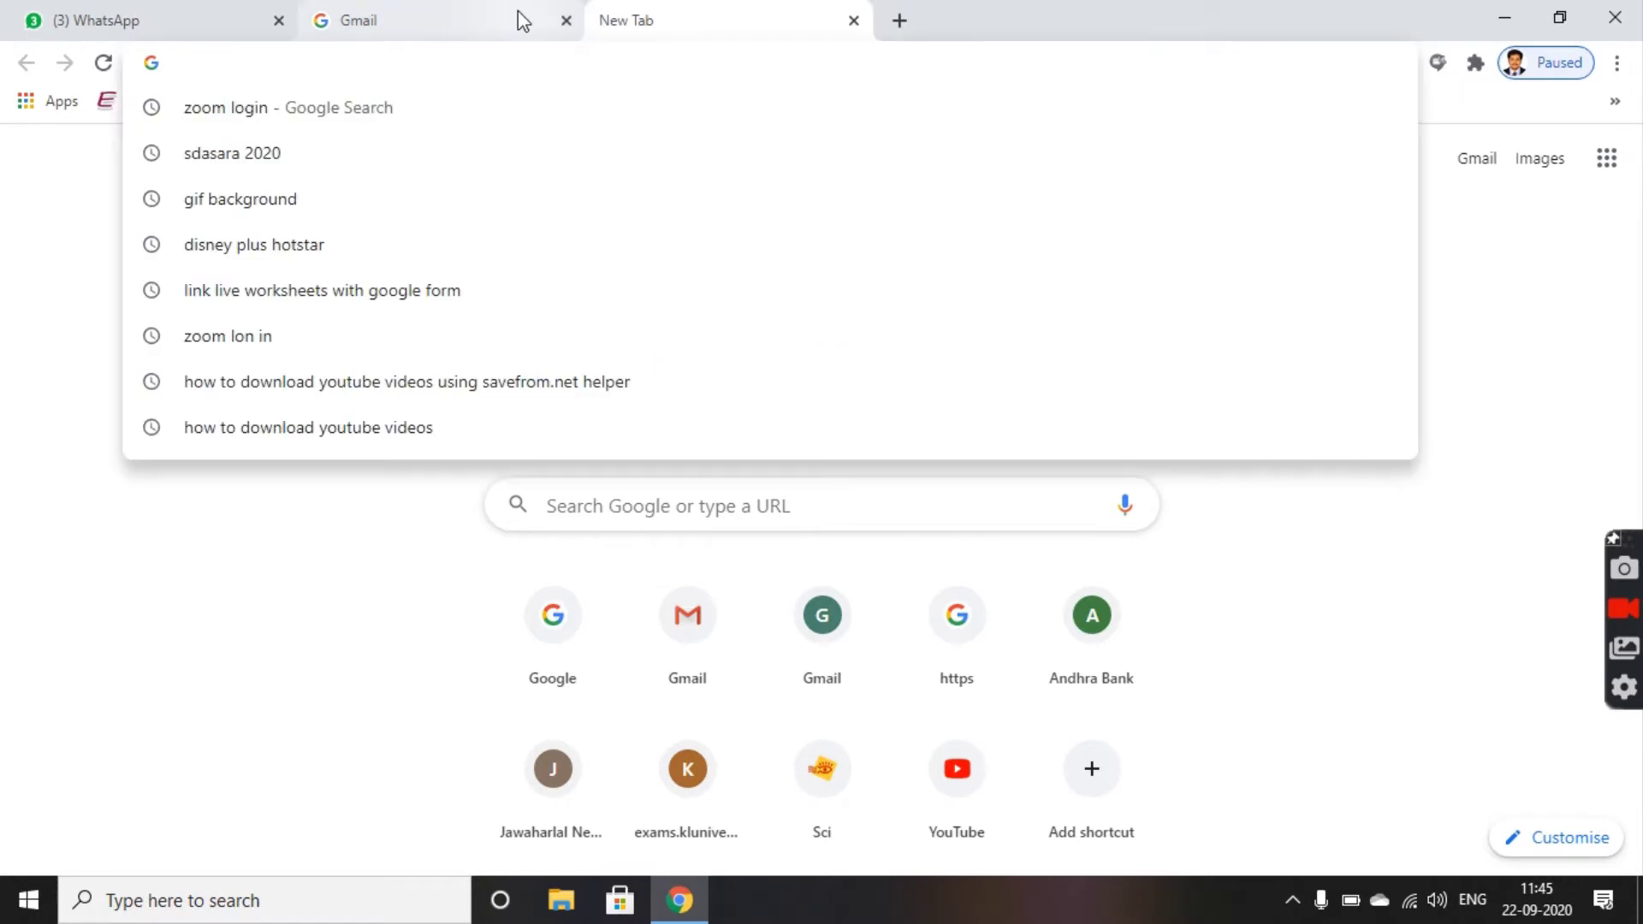
Go to liveworksheets.com in the new Chrome tab
type("liveworksheets.com")
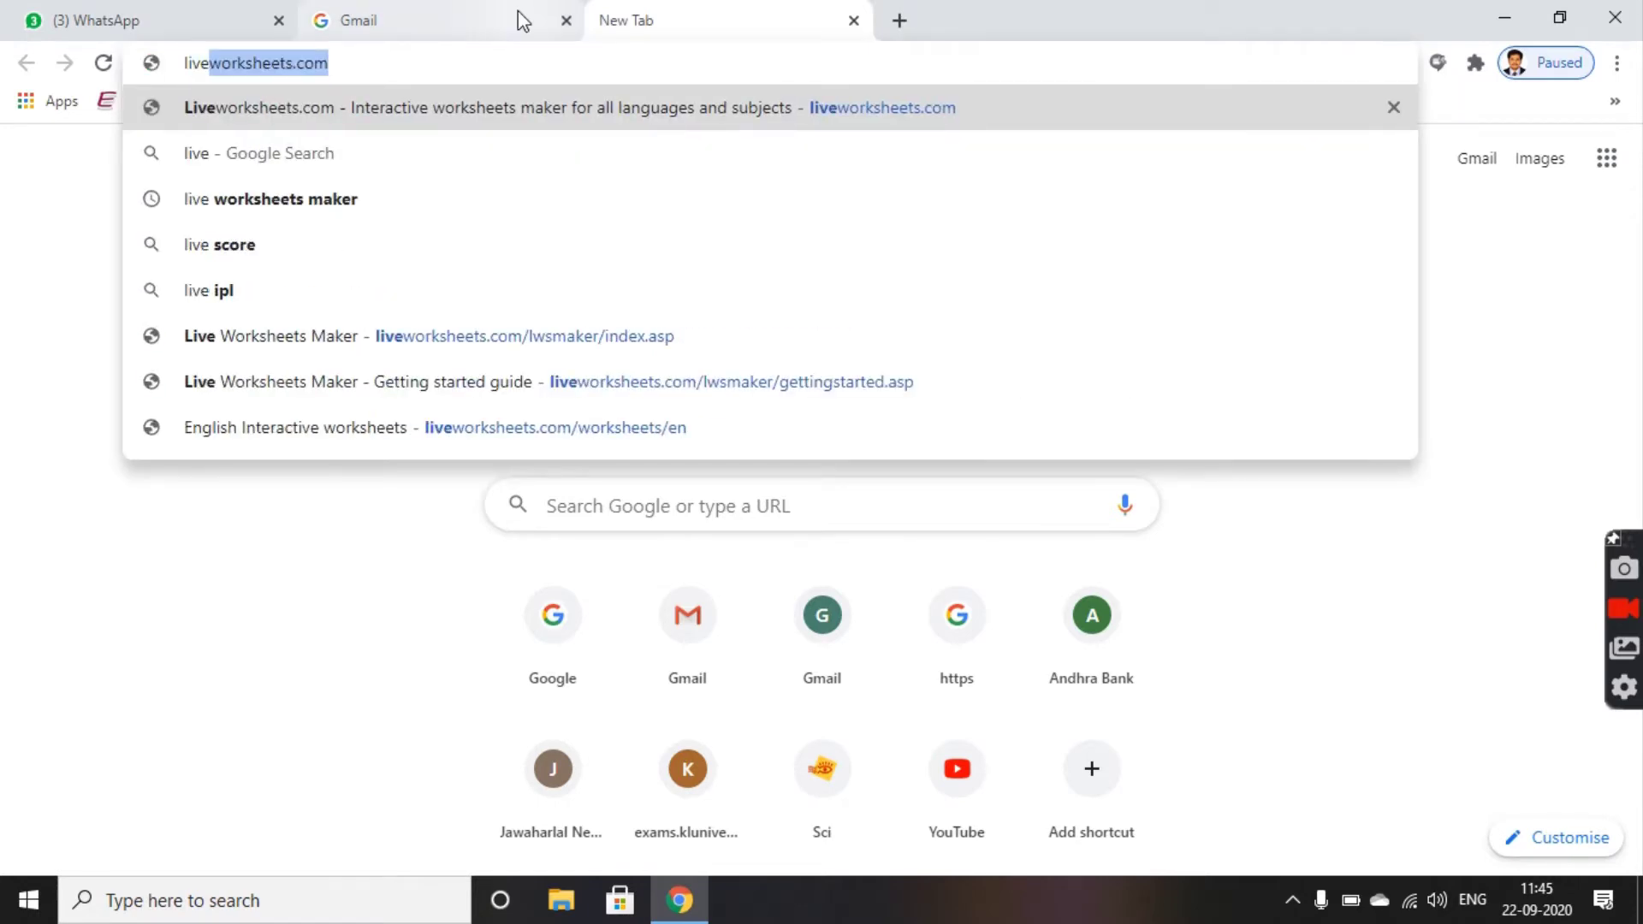
key("Return")
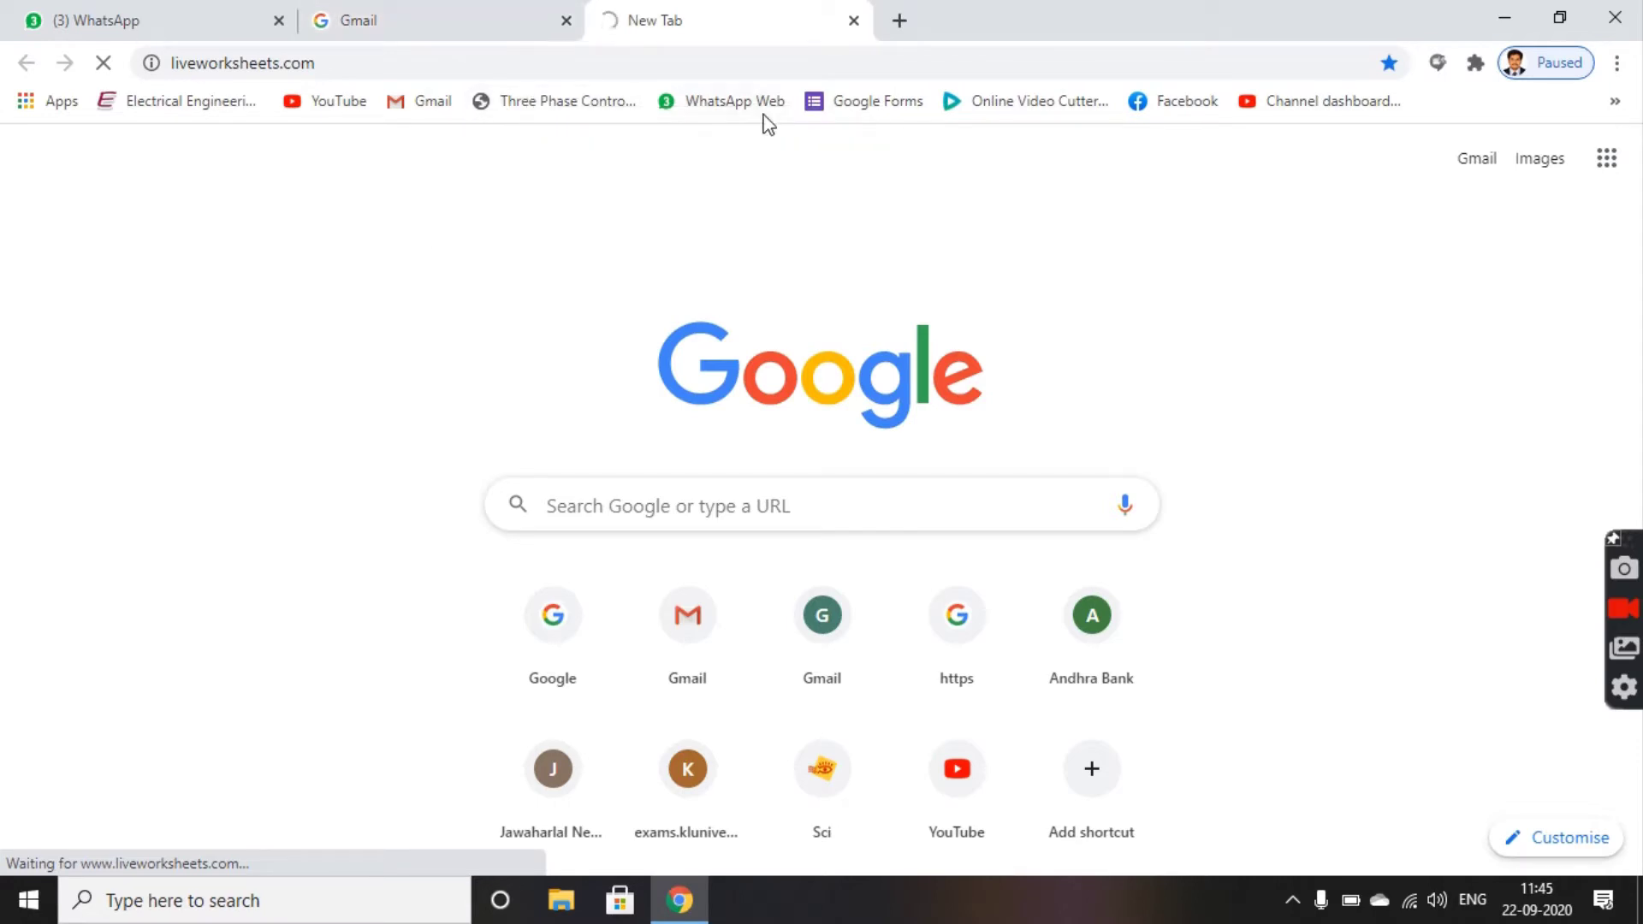
Sign in to Gmail with the saved account email and the account password
left_click(435, 18)
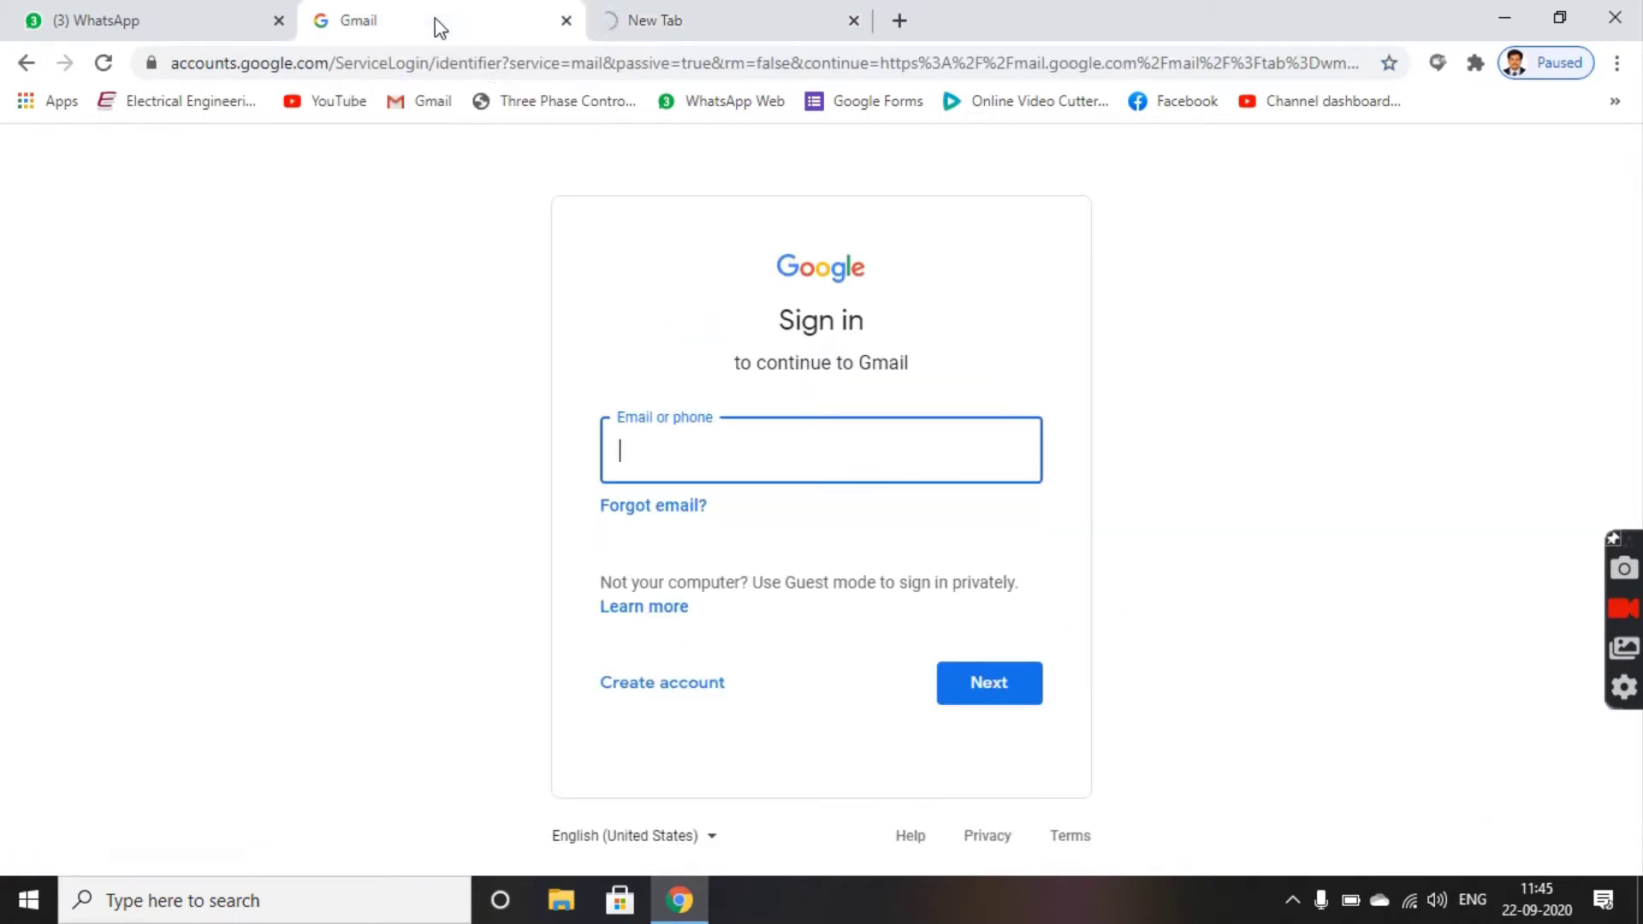
left_click(679, 443)
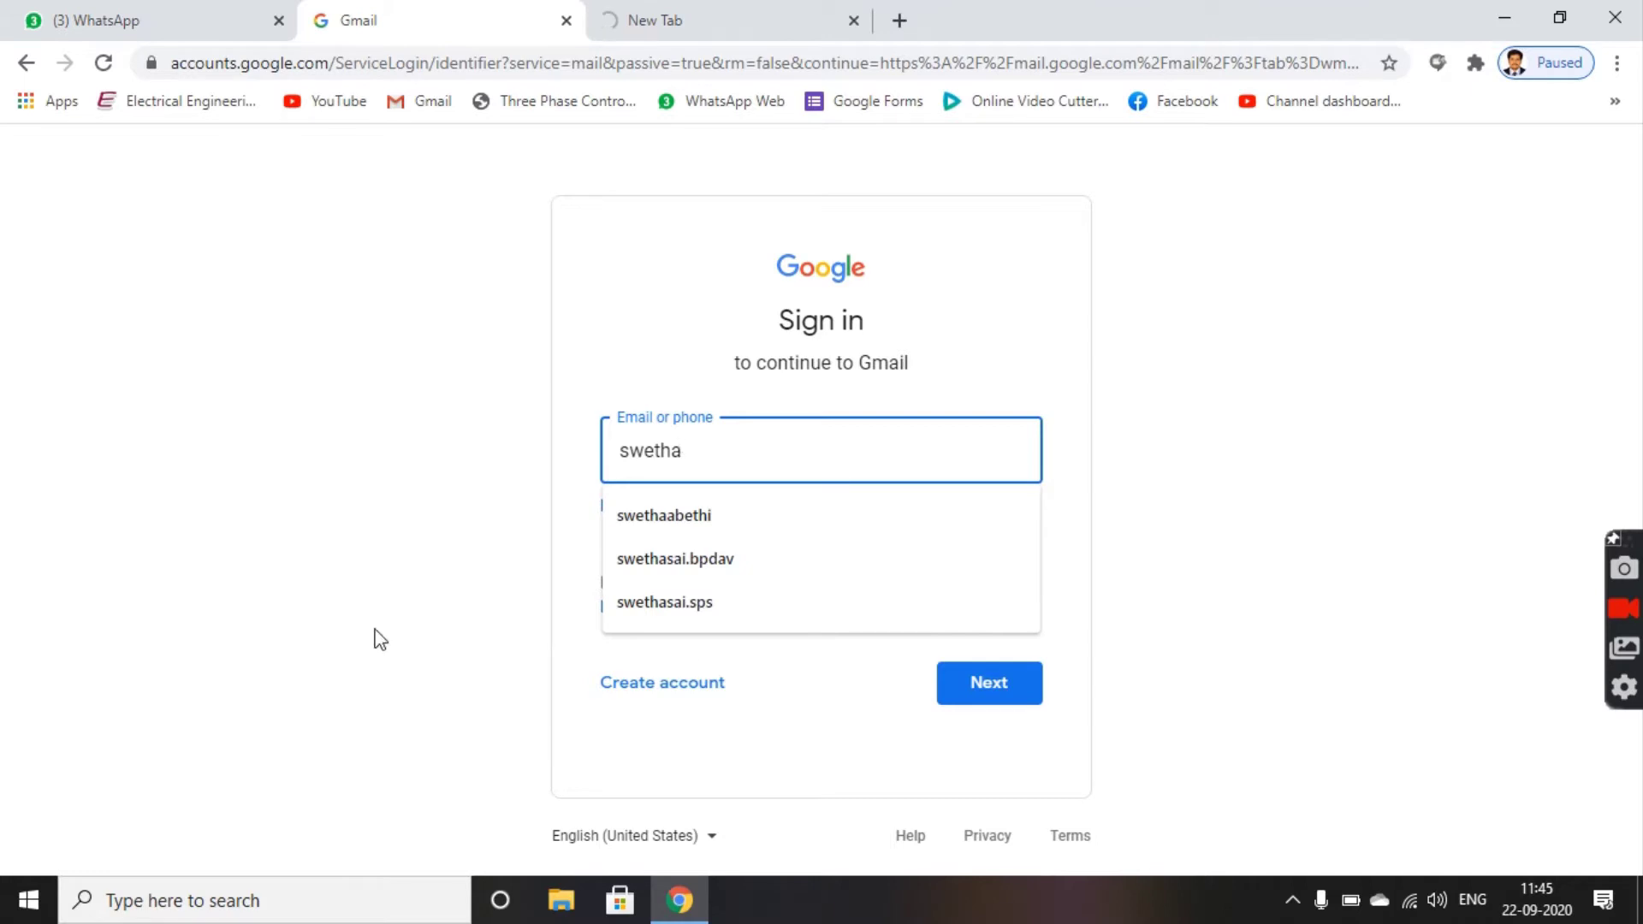
left_click(695, 613)
left_click(967, 697)
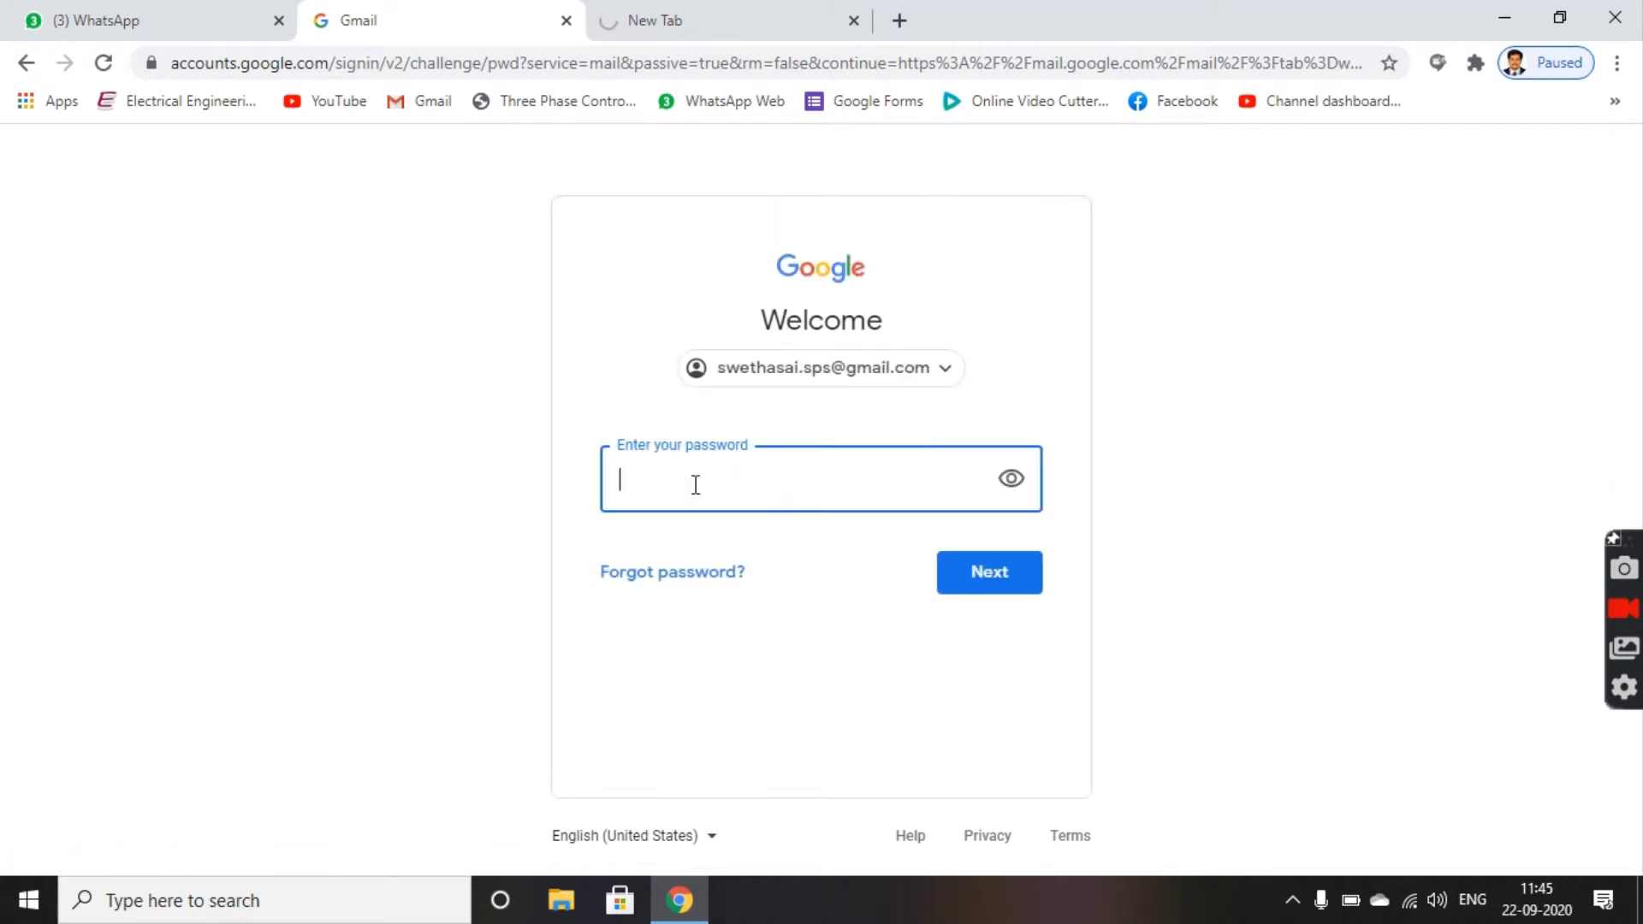
type("••••••••••")
key("Return")
Return to the loaded Liveworksheets home page after checking on Gmail
left_click(716, 1)
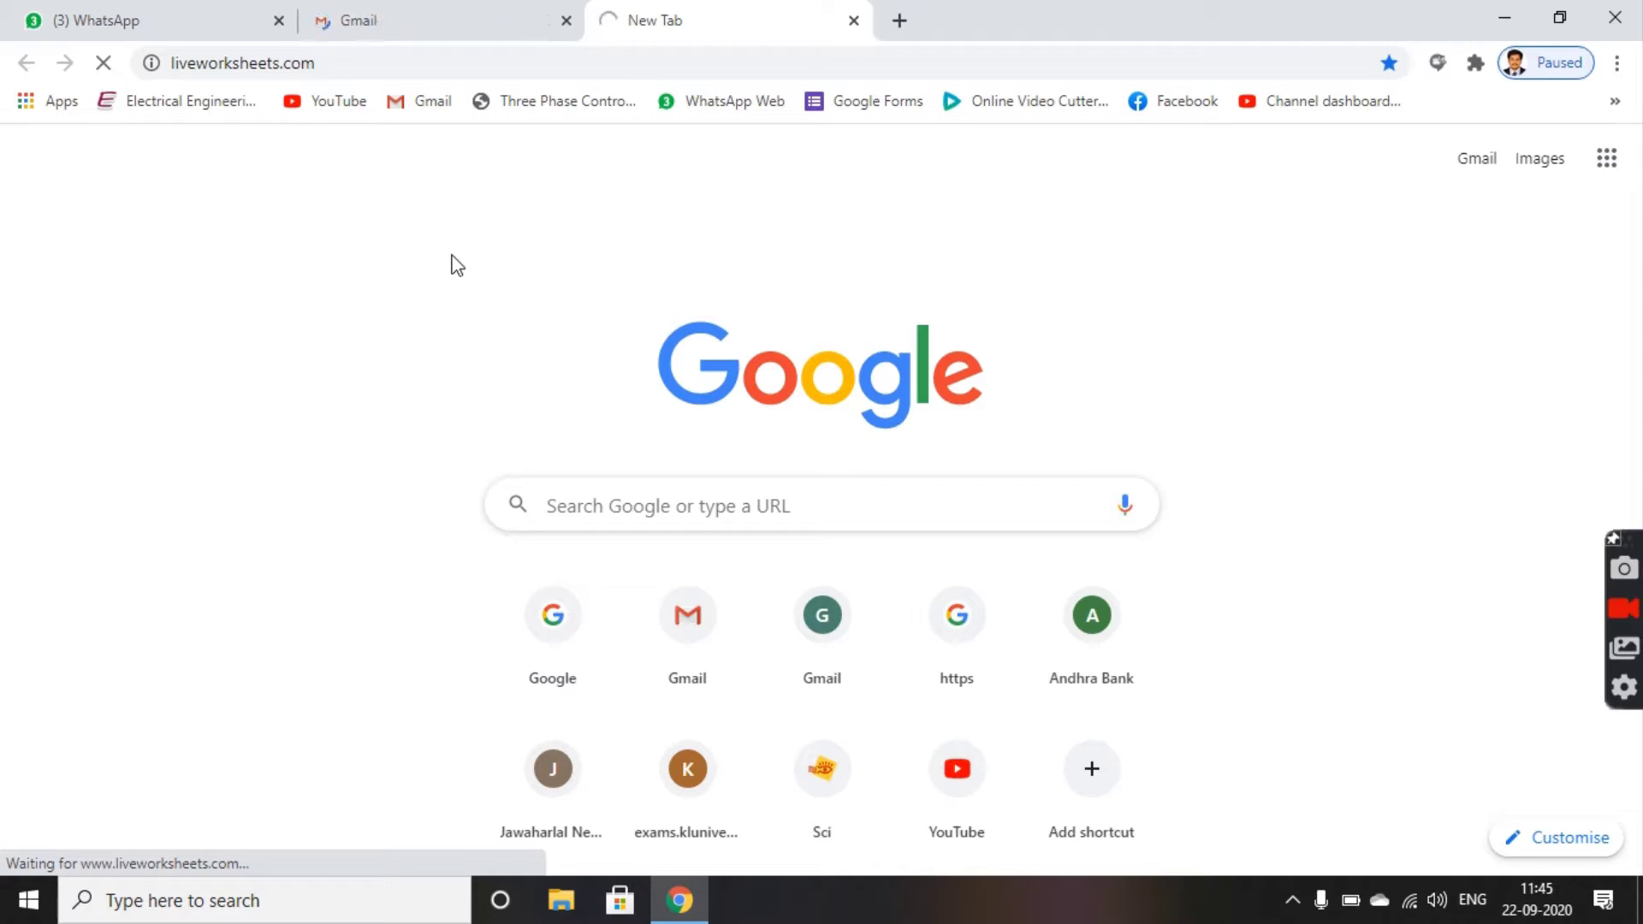
left_click(447, 19)
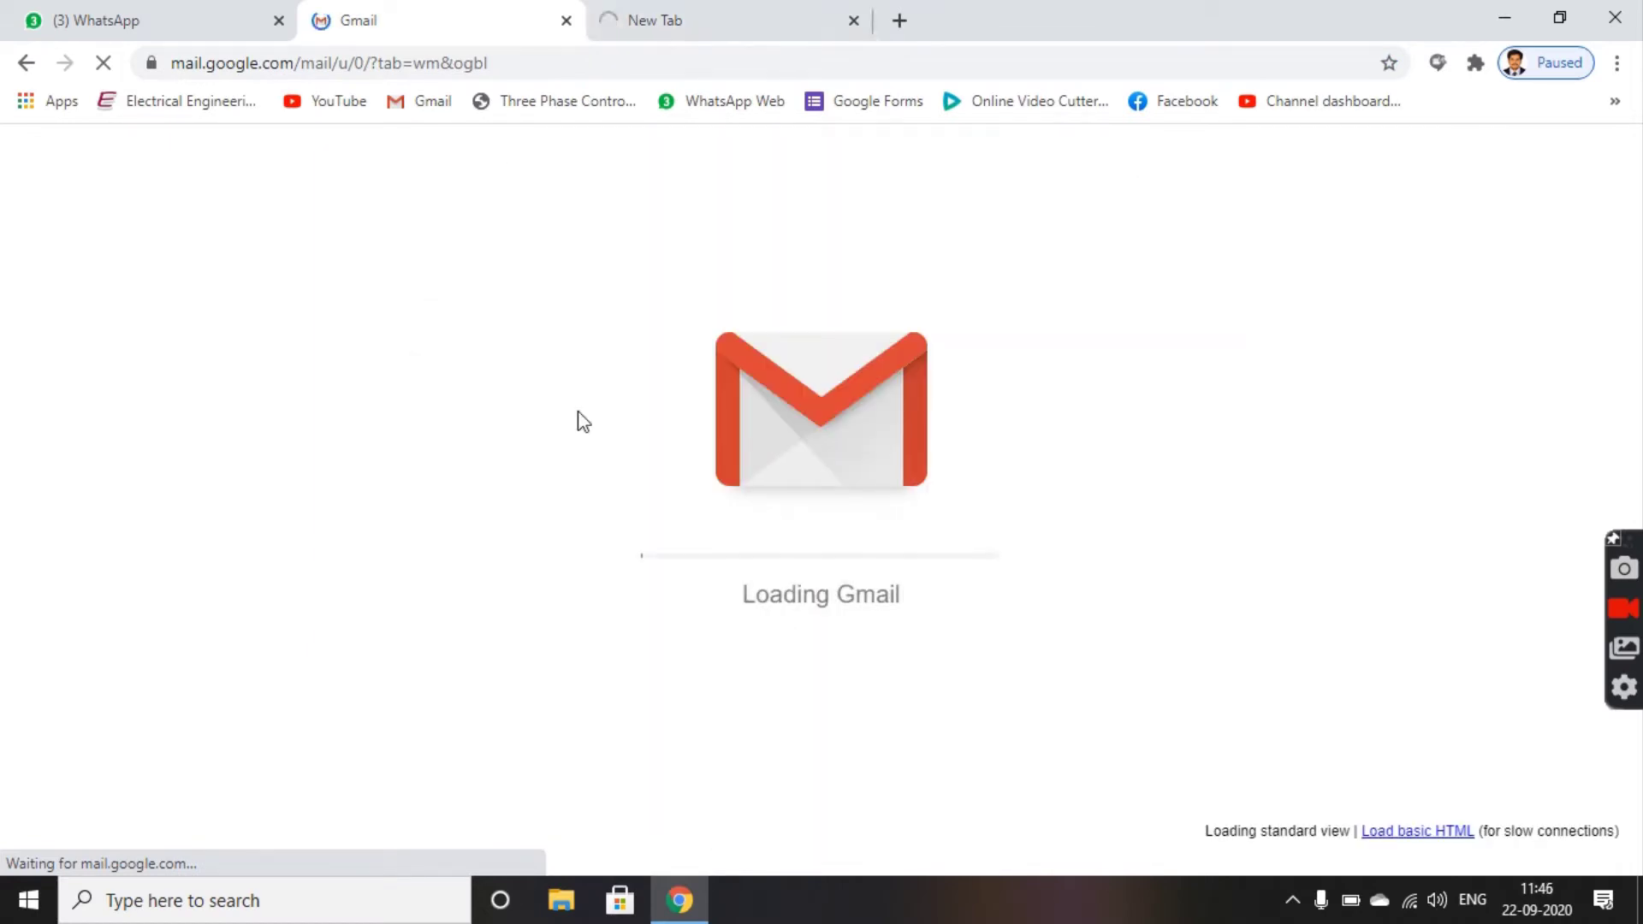
left_click(659, 19)
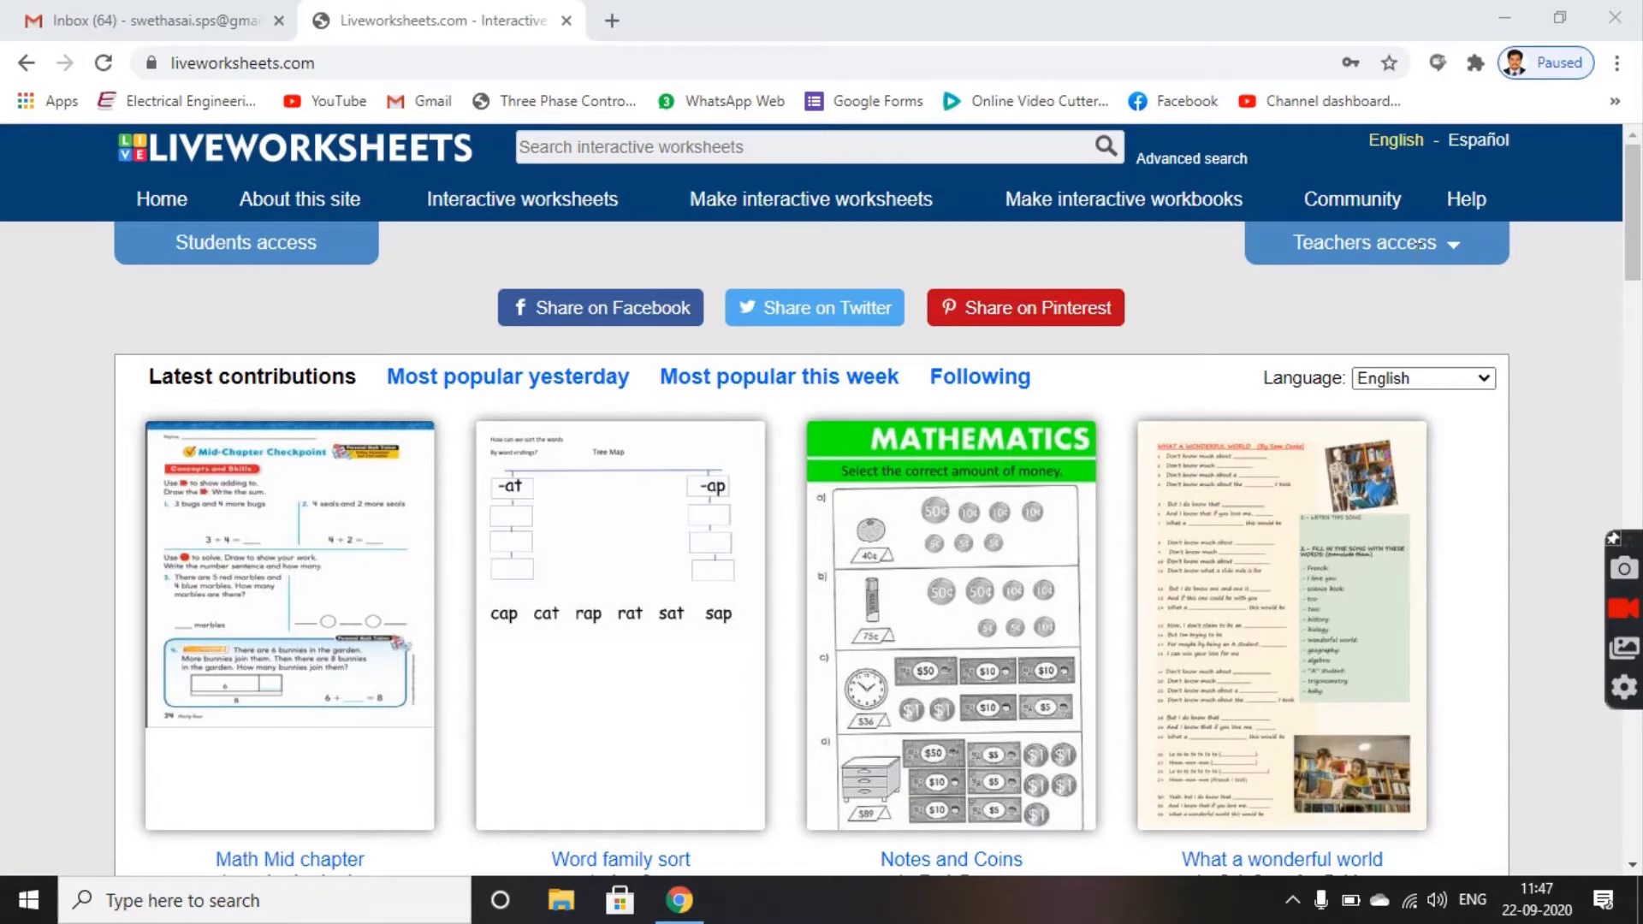
Open the Register page from the Teachers access panel
left_click(1456, 248)
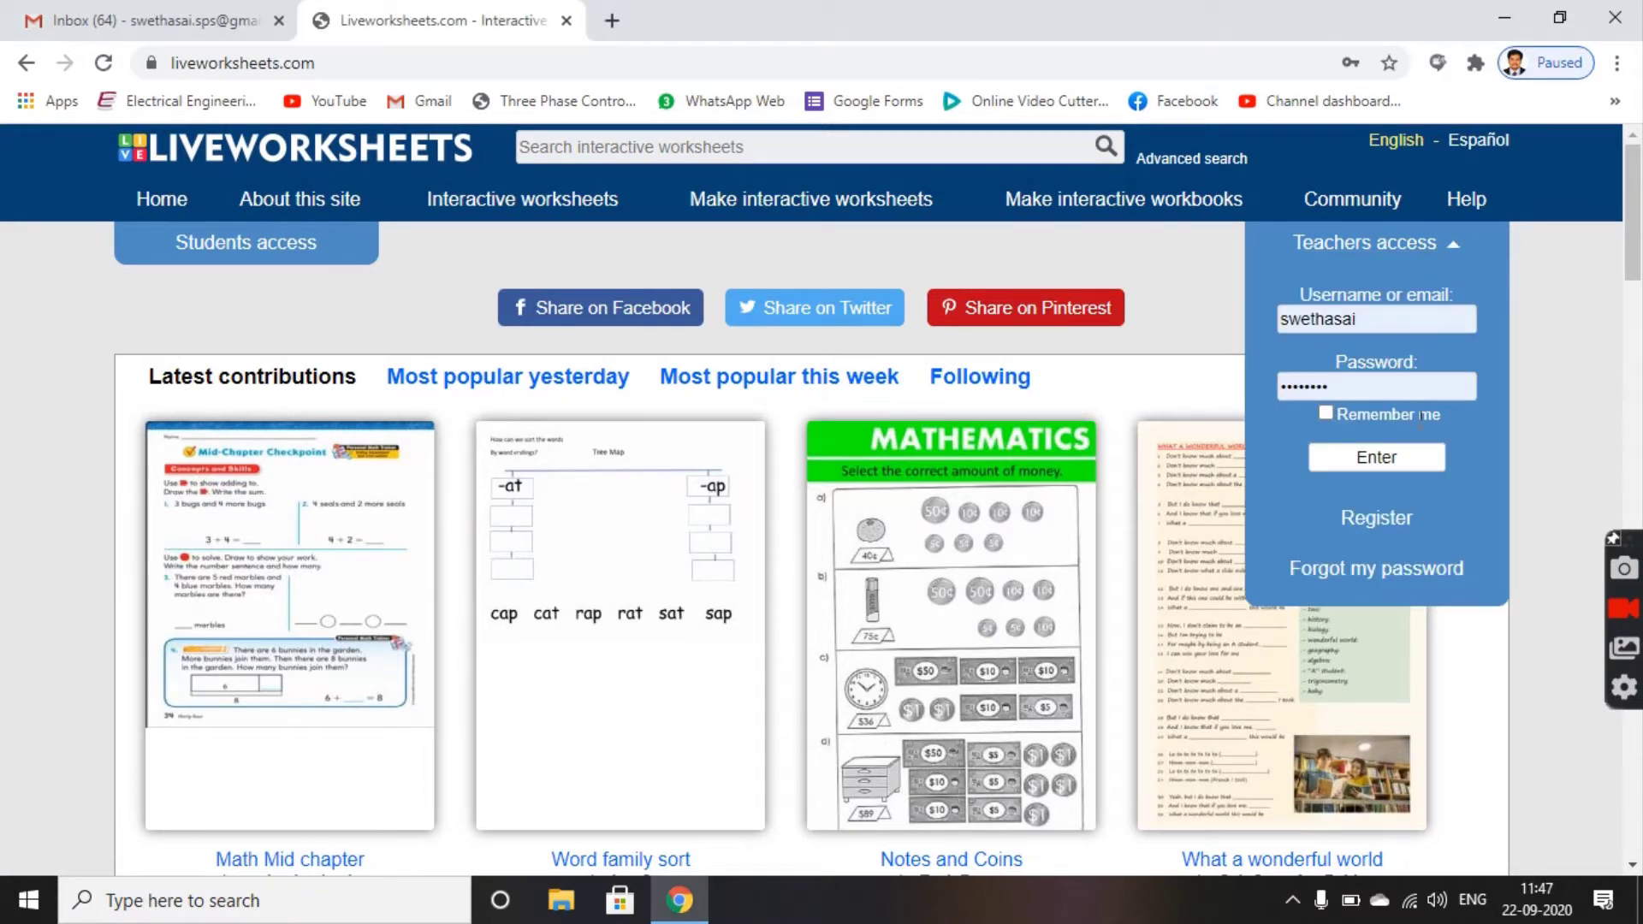
left_click(1376, 519)
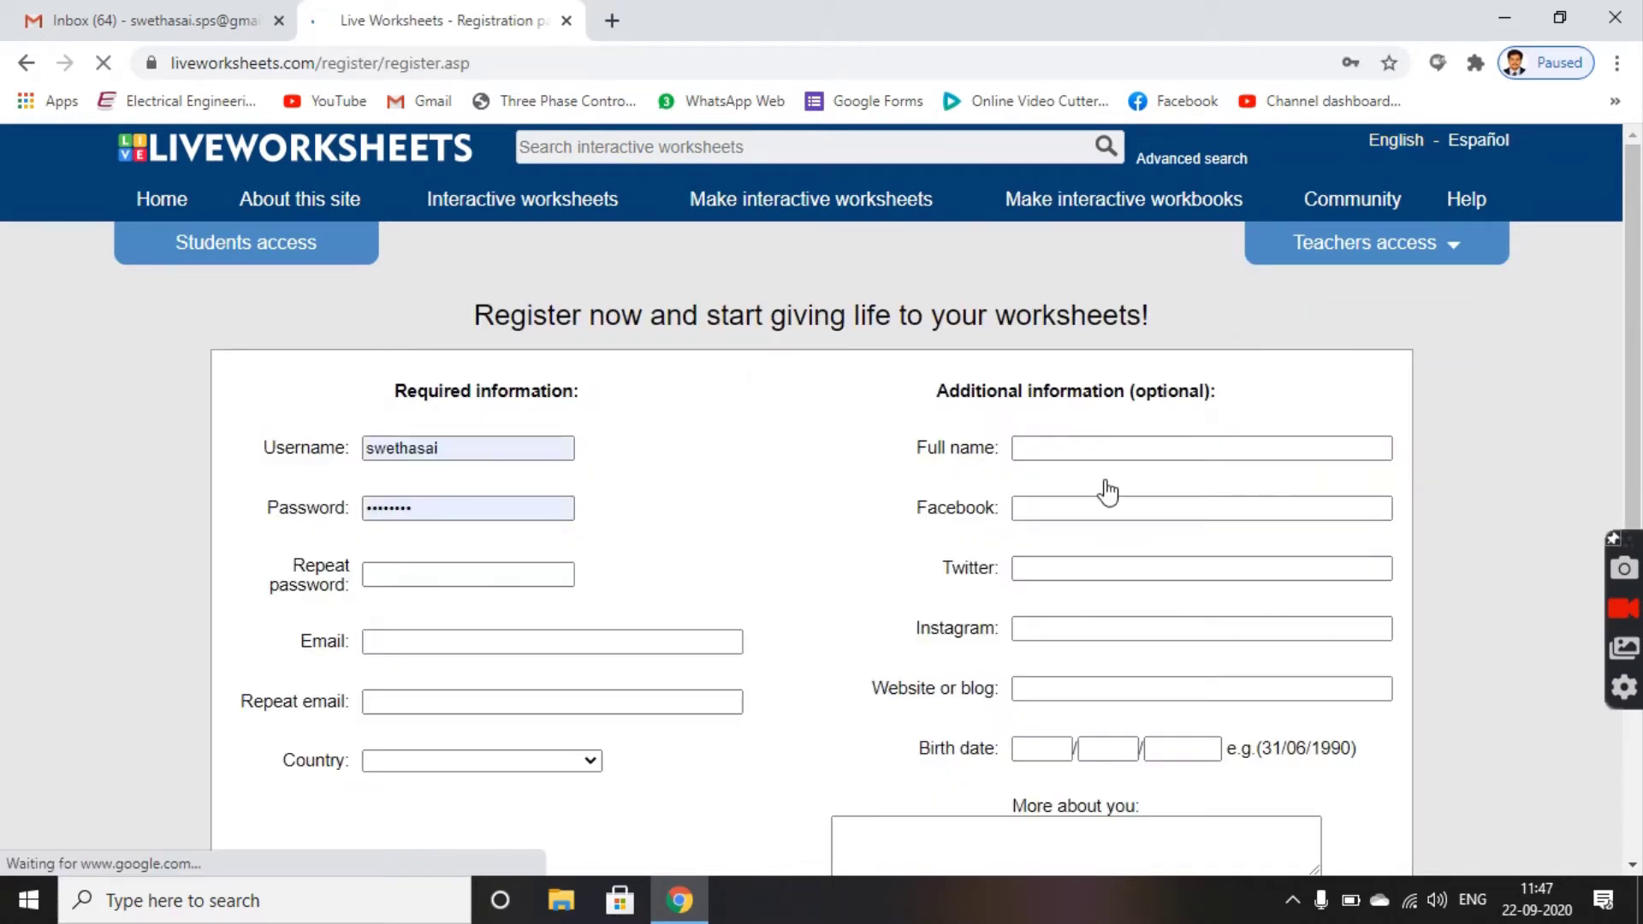
Make the taken username unique by appending 1, and enter the new password twice
left_click(444, 447)
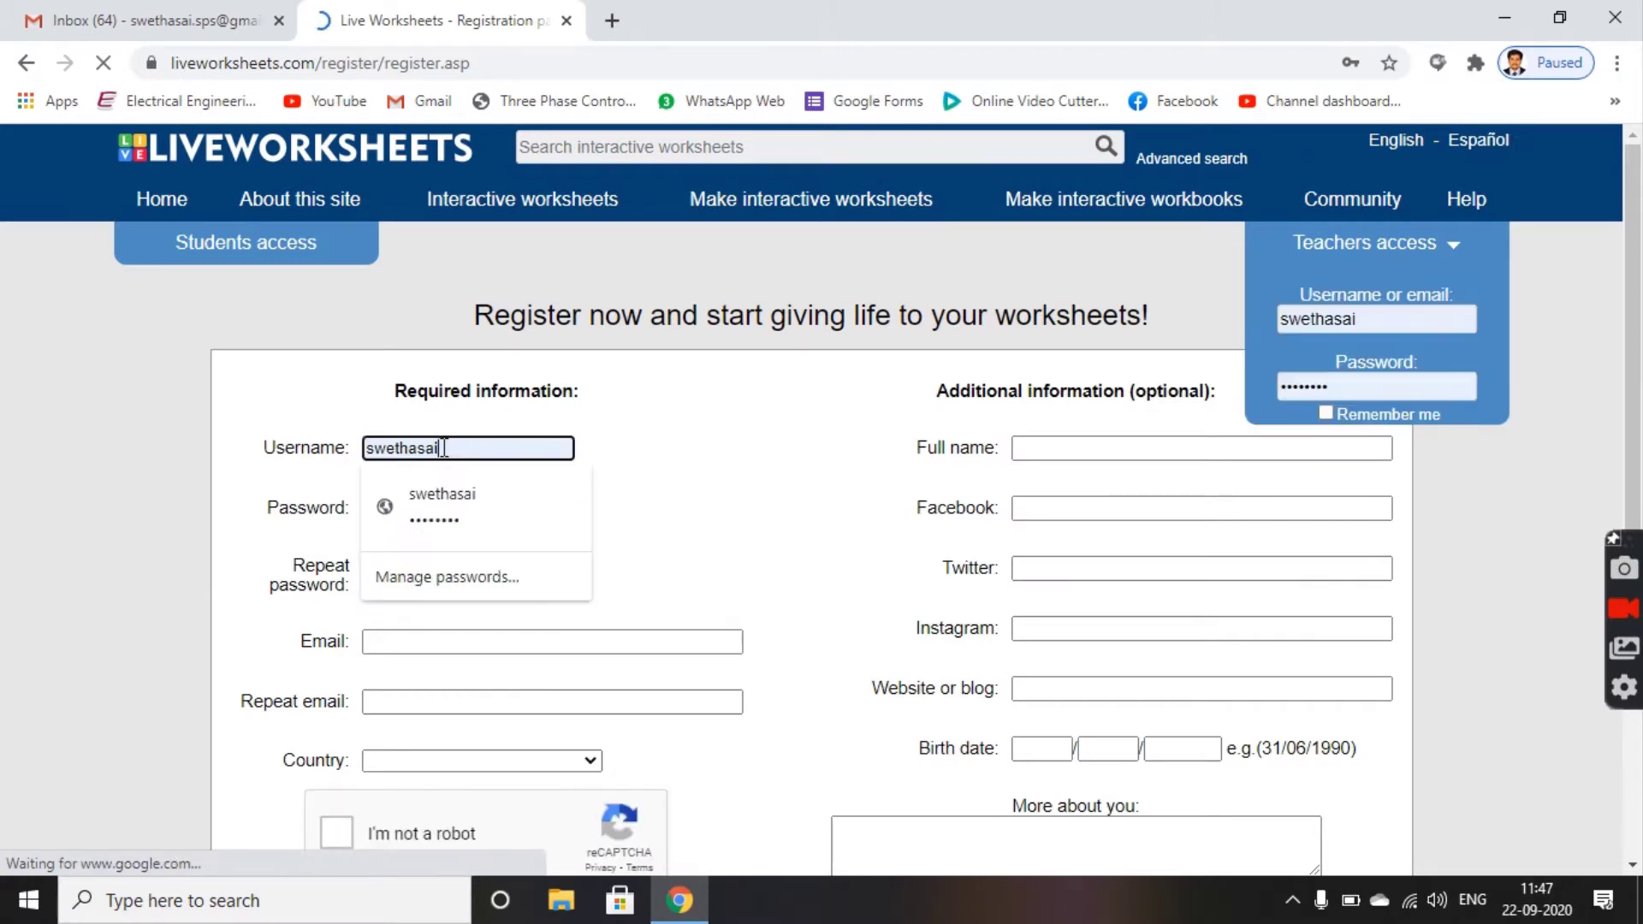
key("Tab")
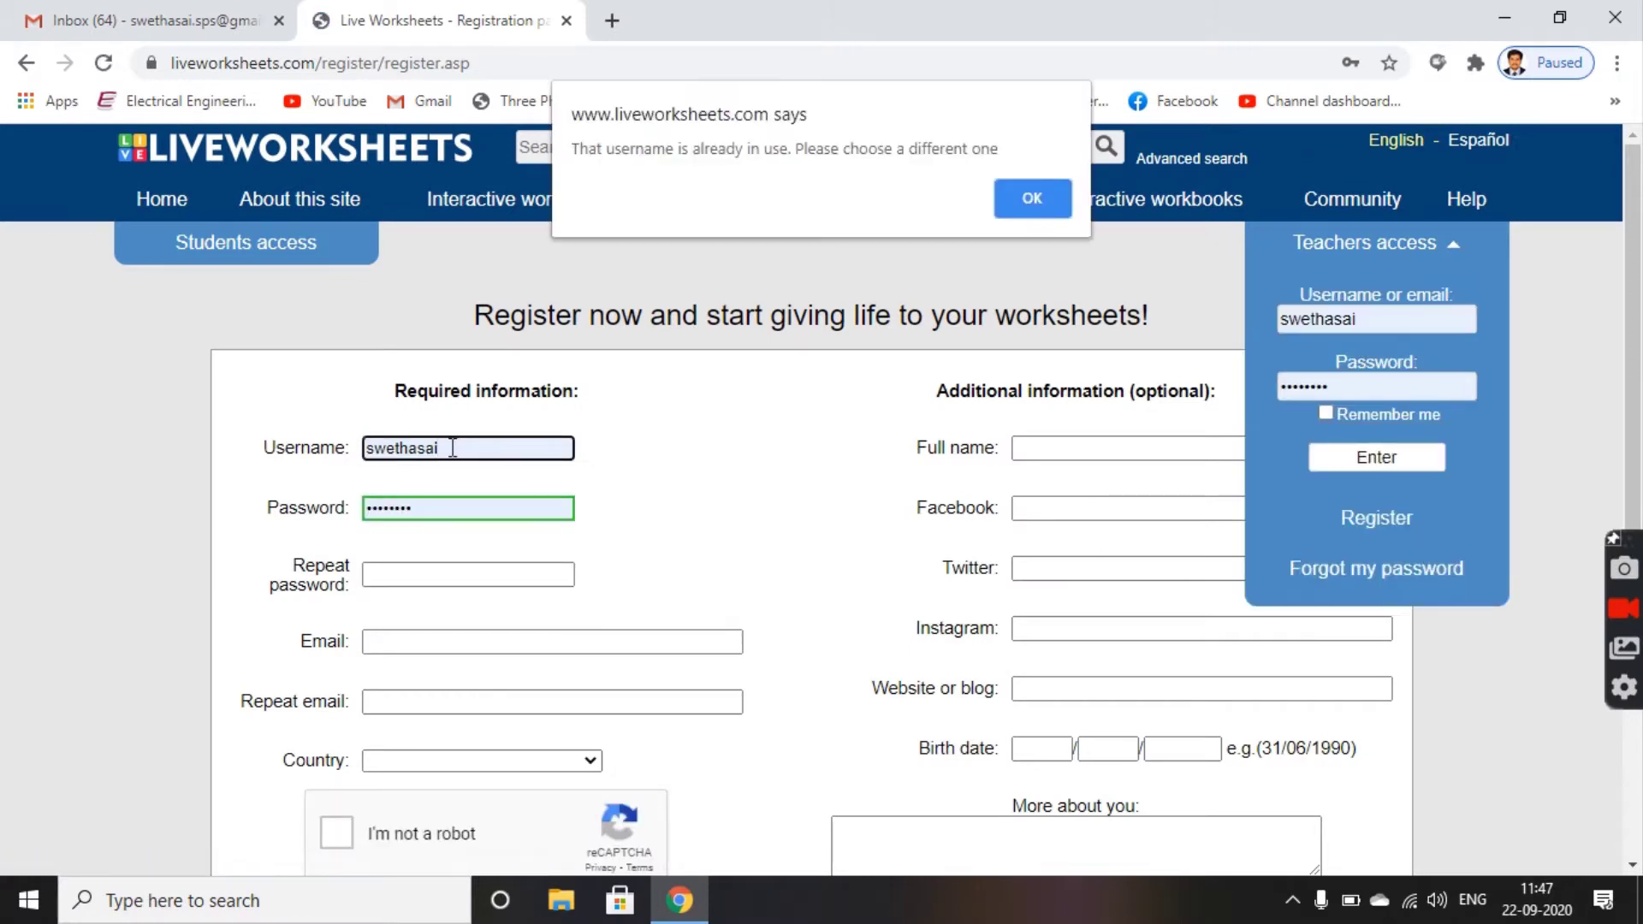
left_click(1033, 201)
left_click(477, 454)
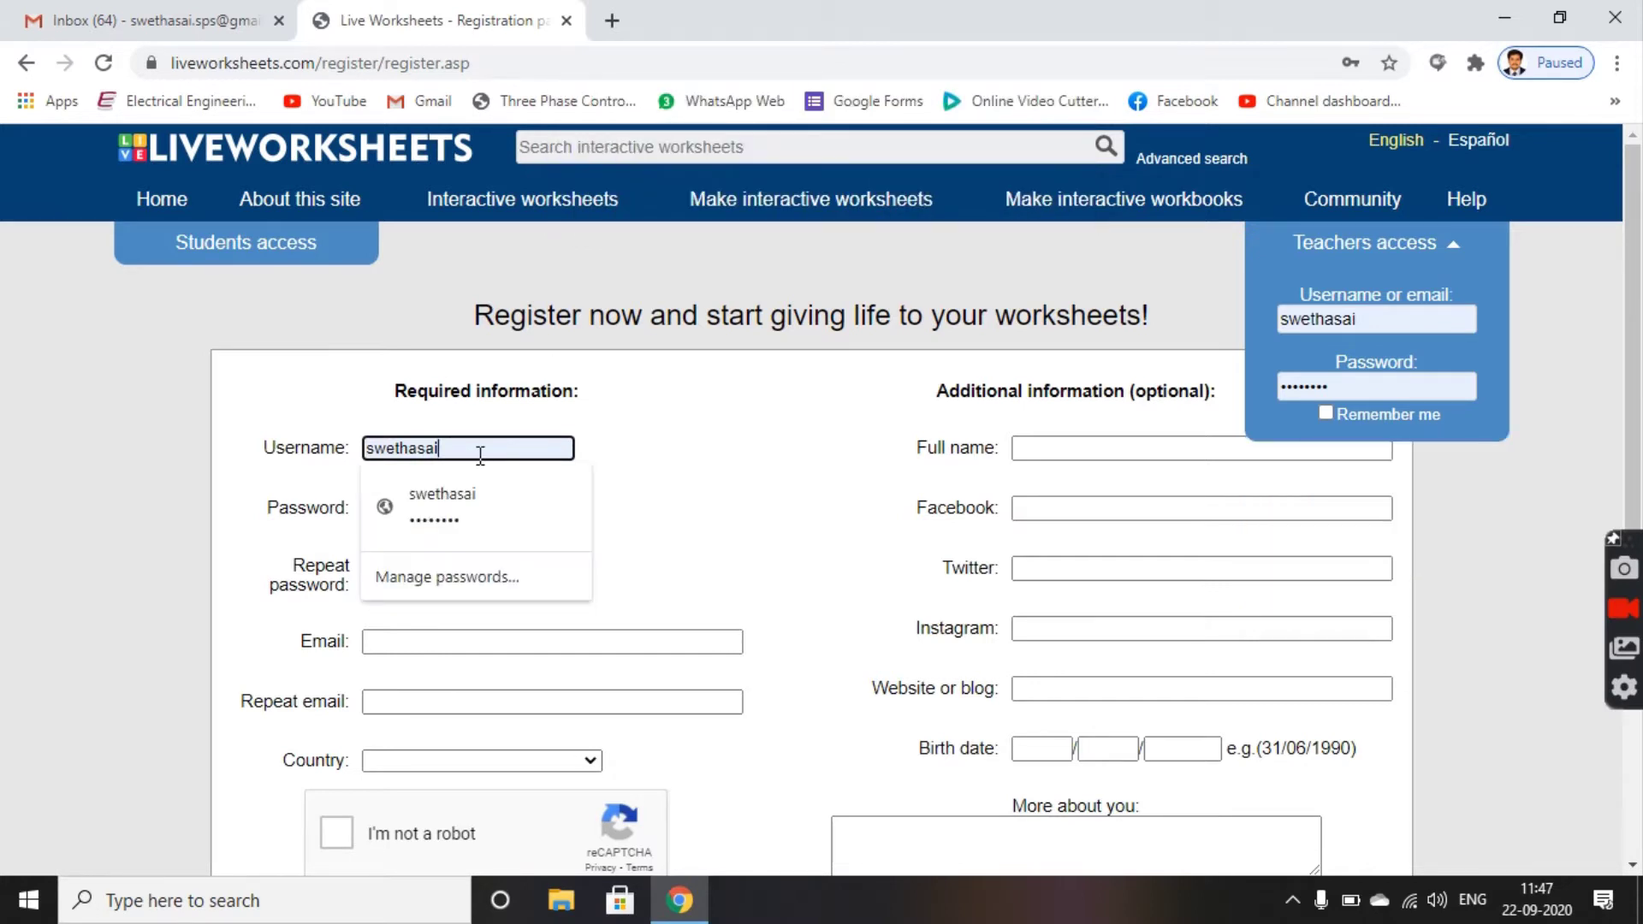
type("1")
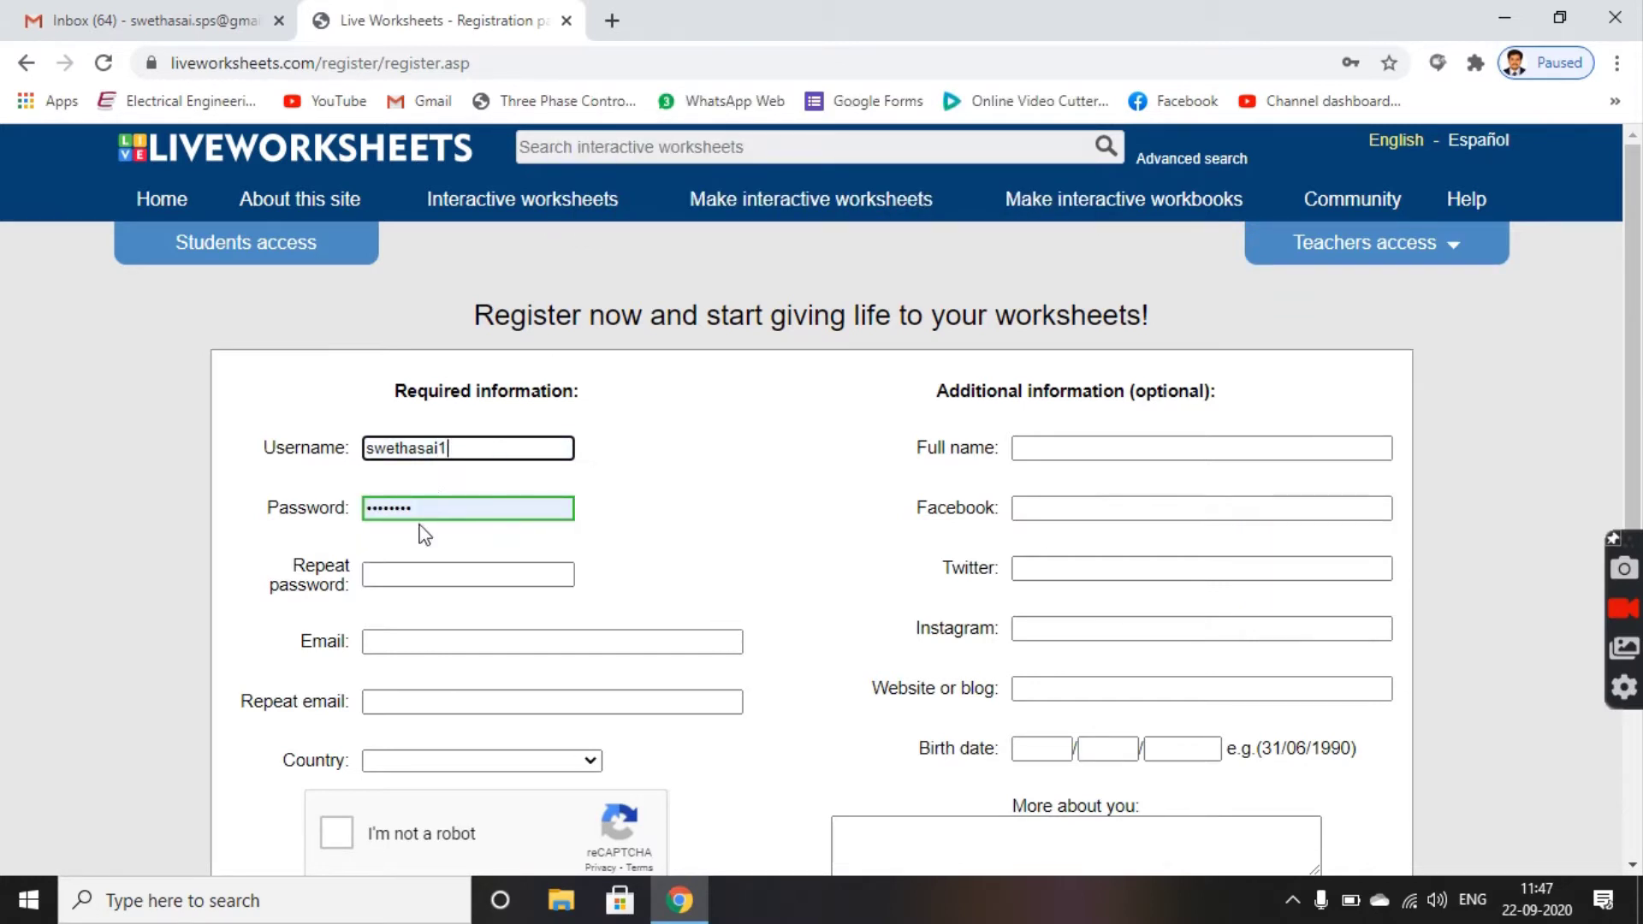
double_click(430, 504)
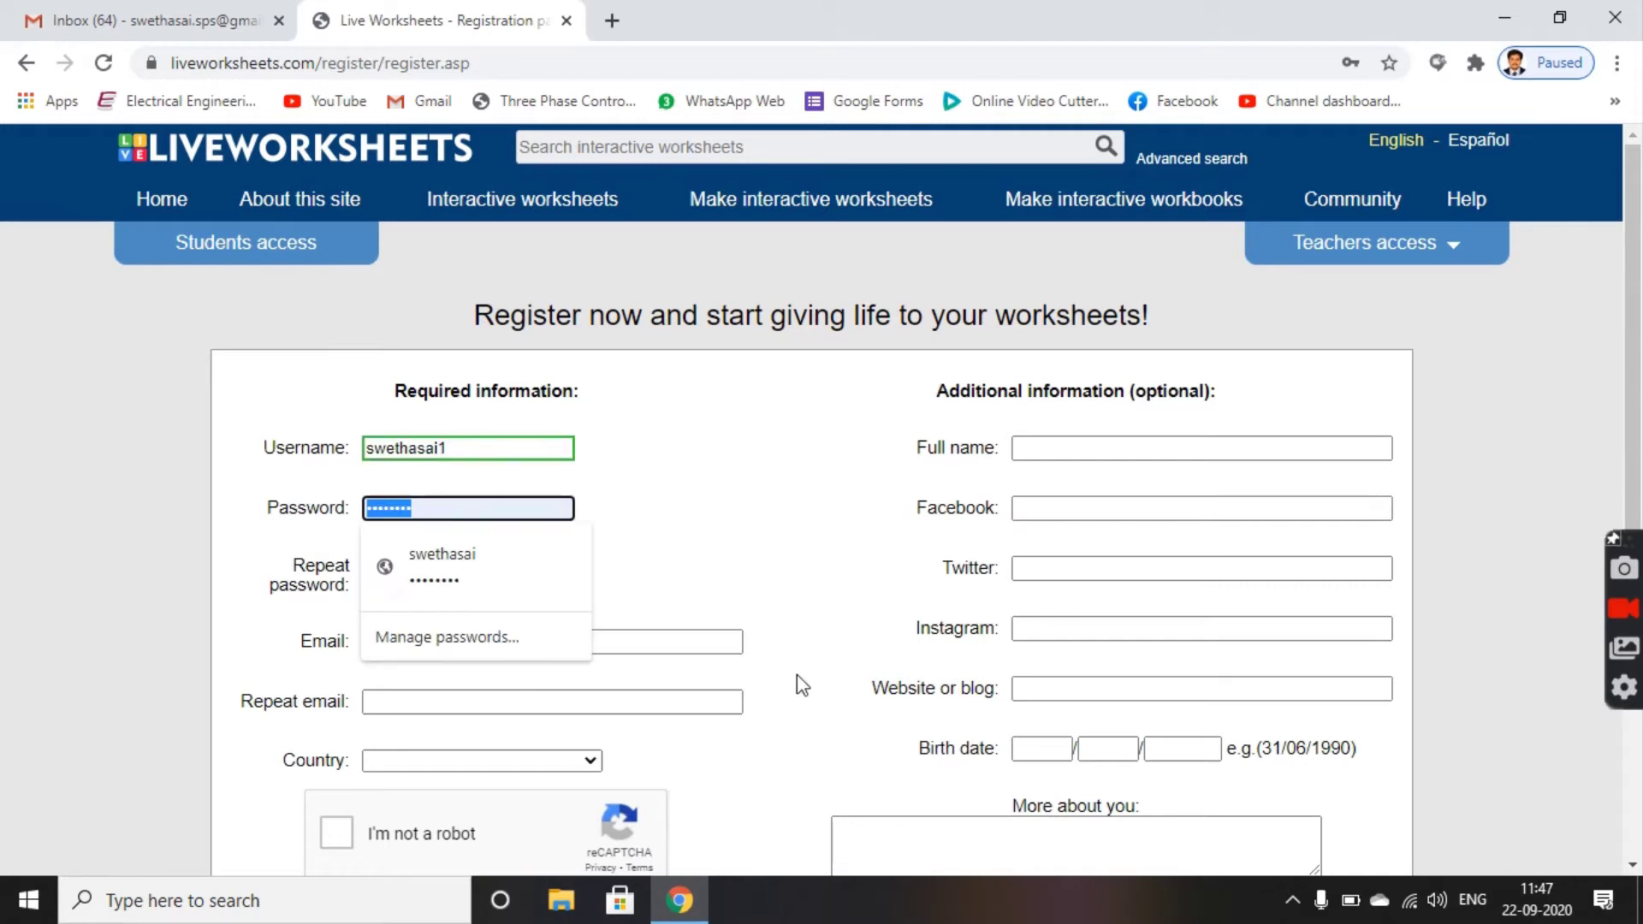
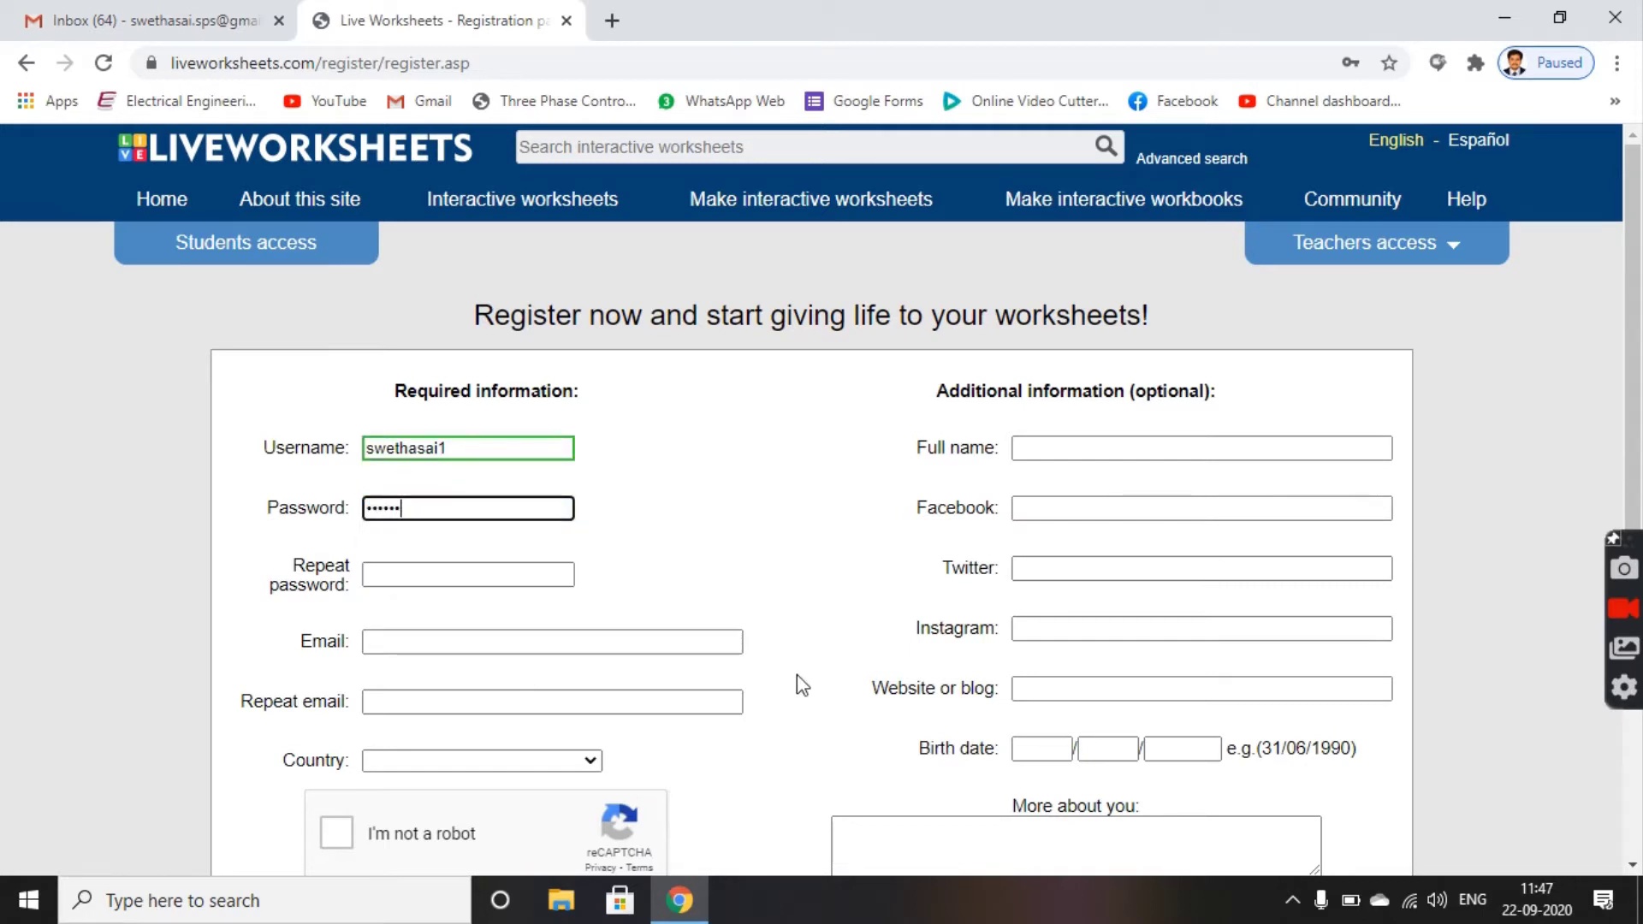
left_click(480, 571)
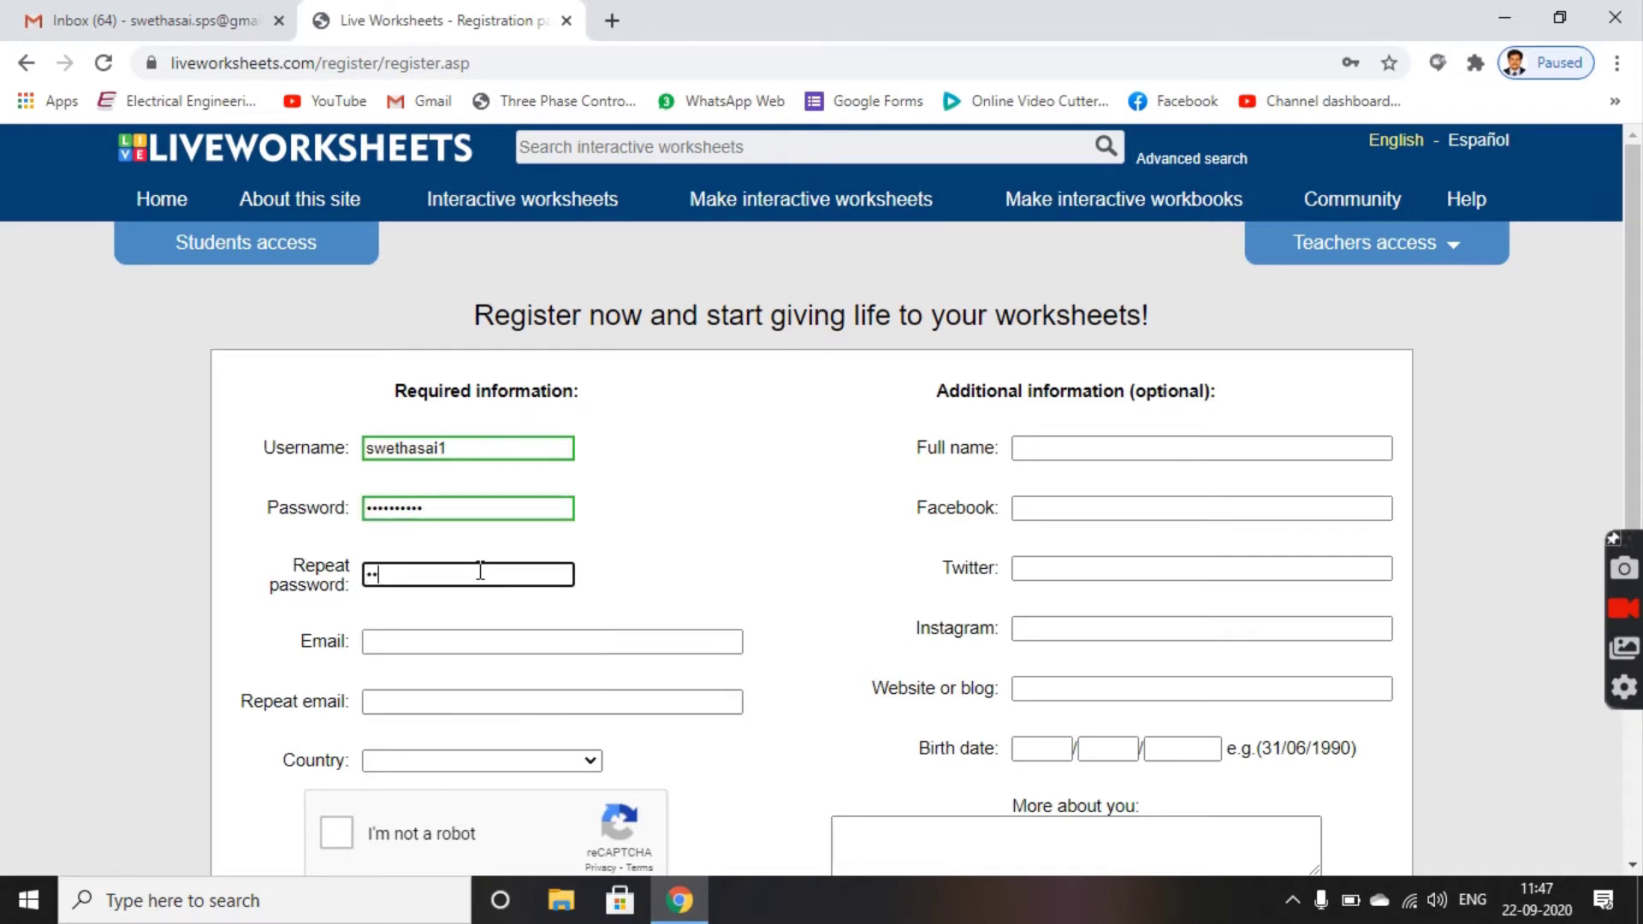
Enter the account email address in both email fields
left_click(482, 642)
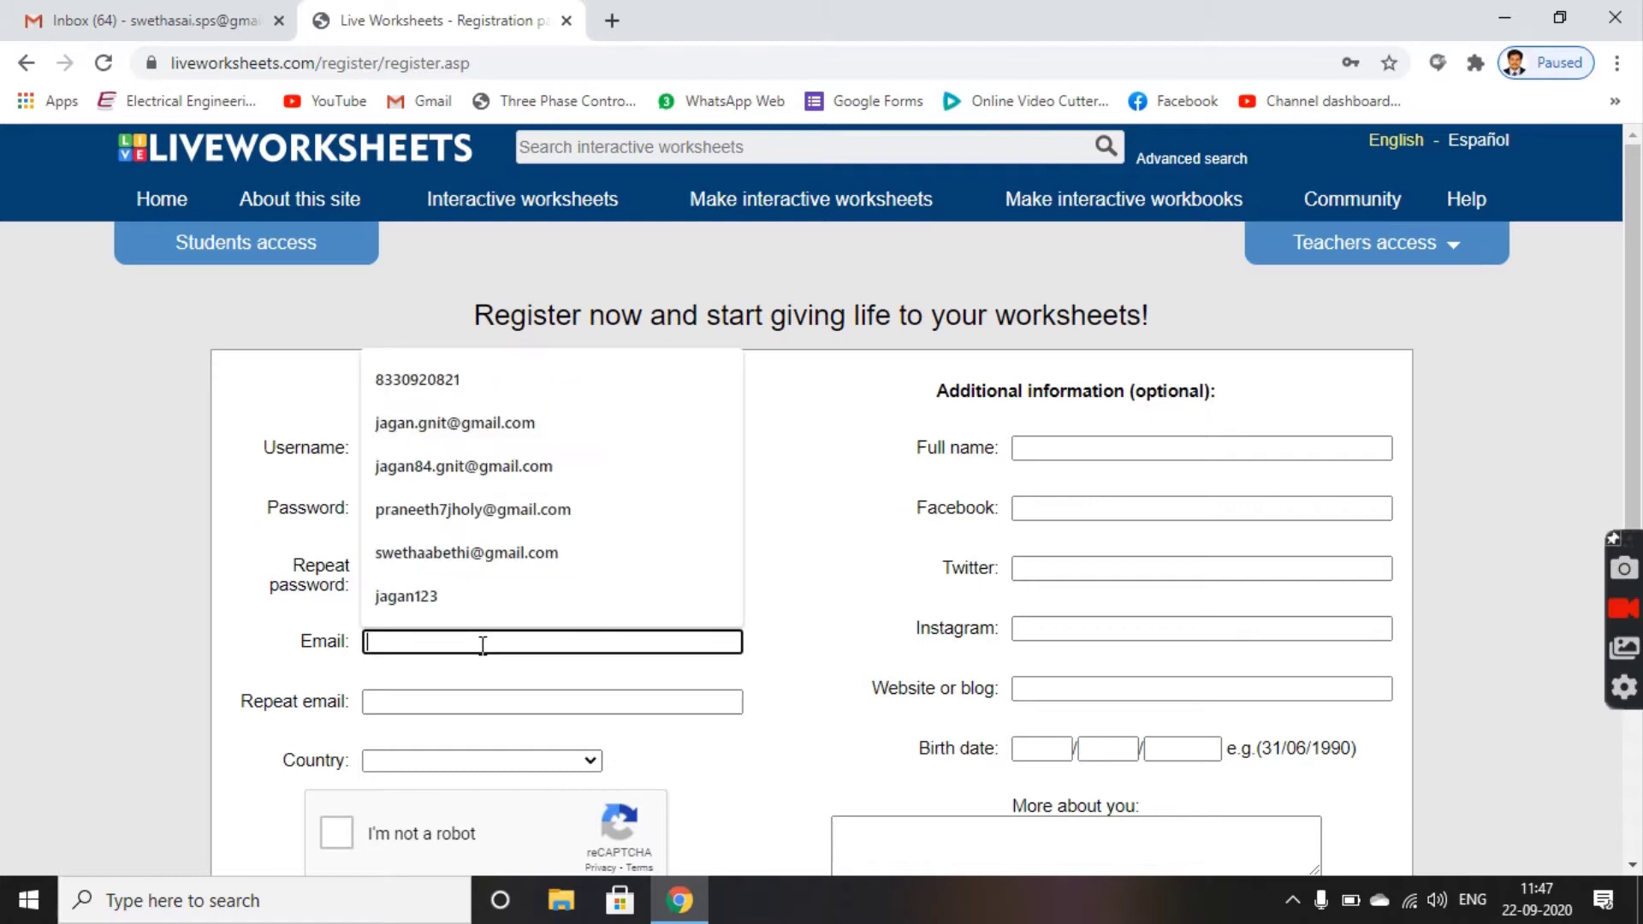
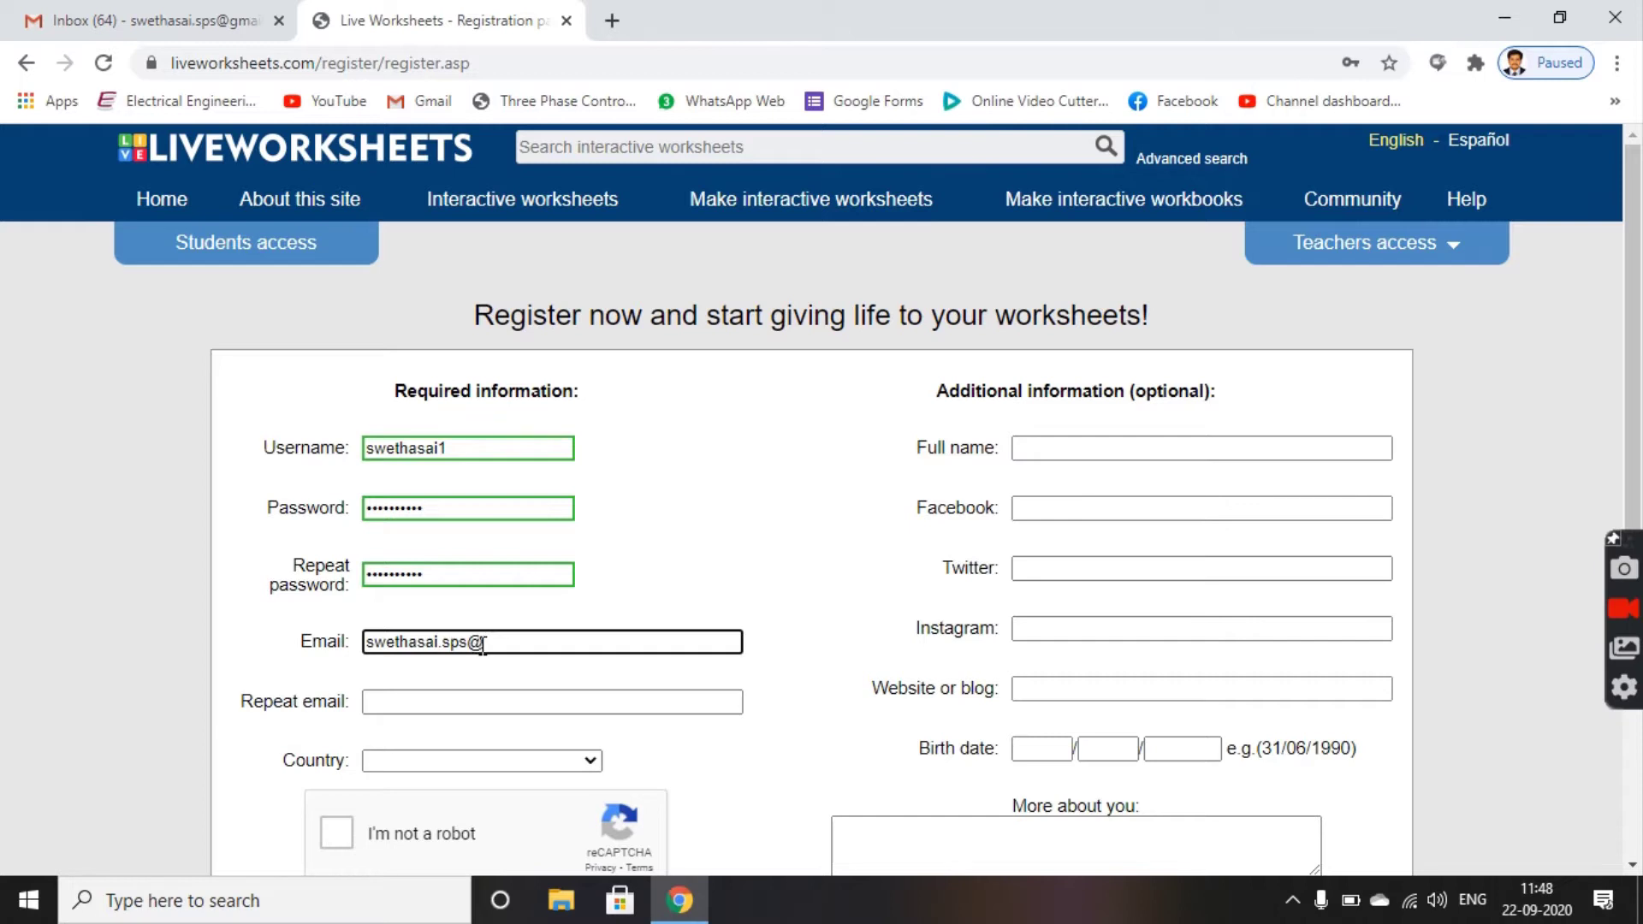
left_click_drag(639, 646, 365, 634)
key("ctrl+c")
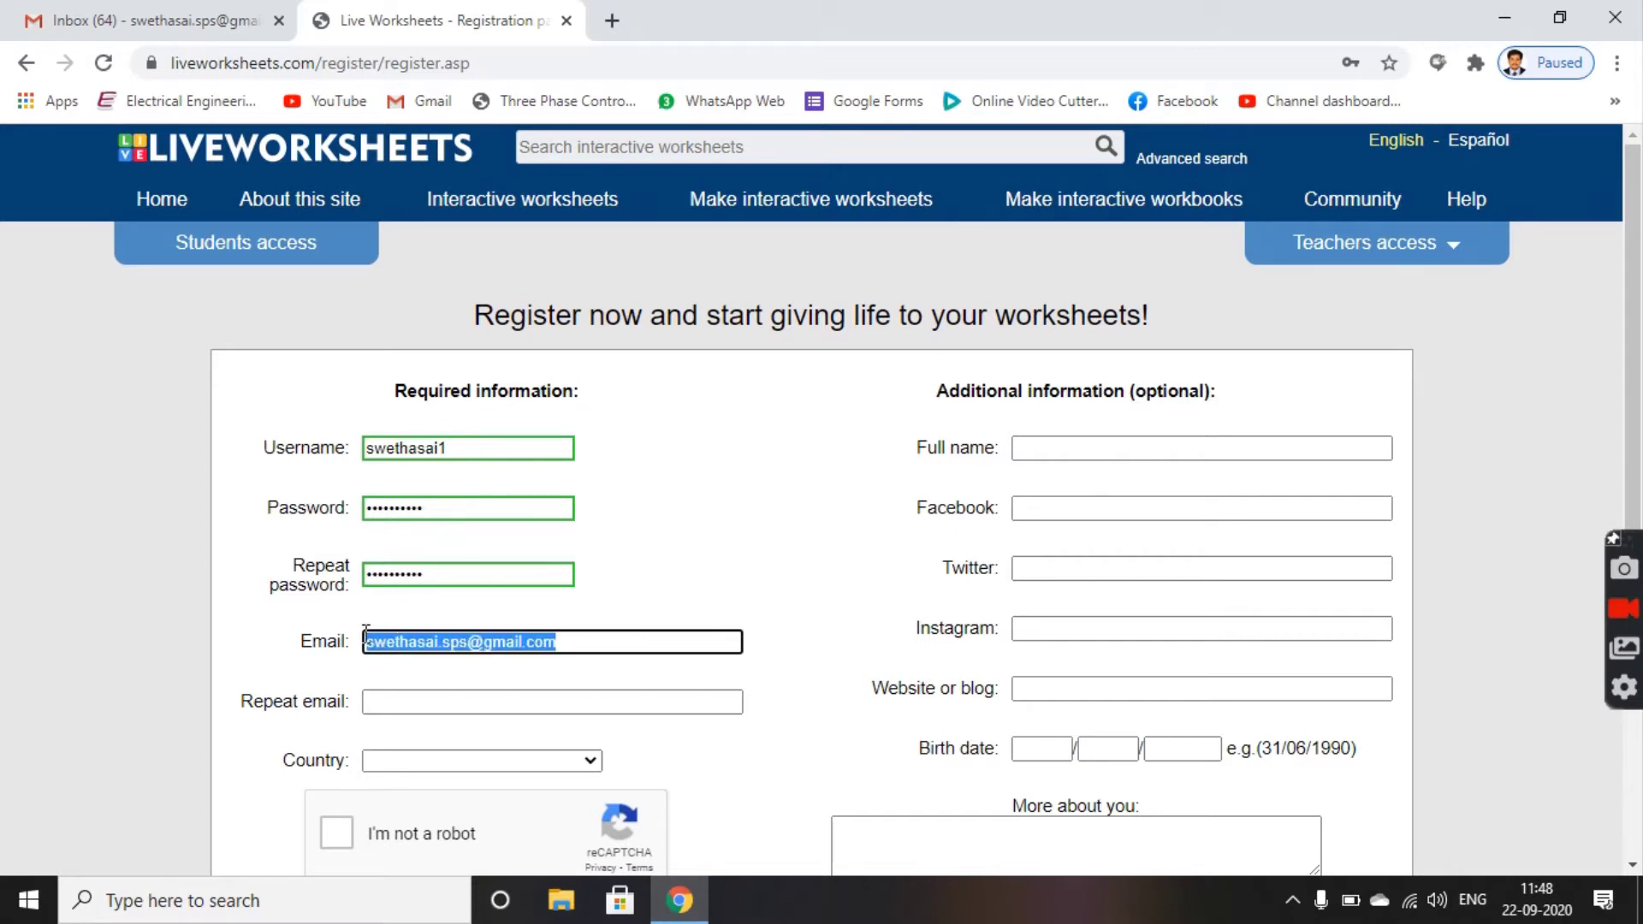
left_click(456, 698)
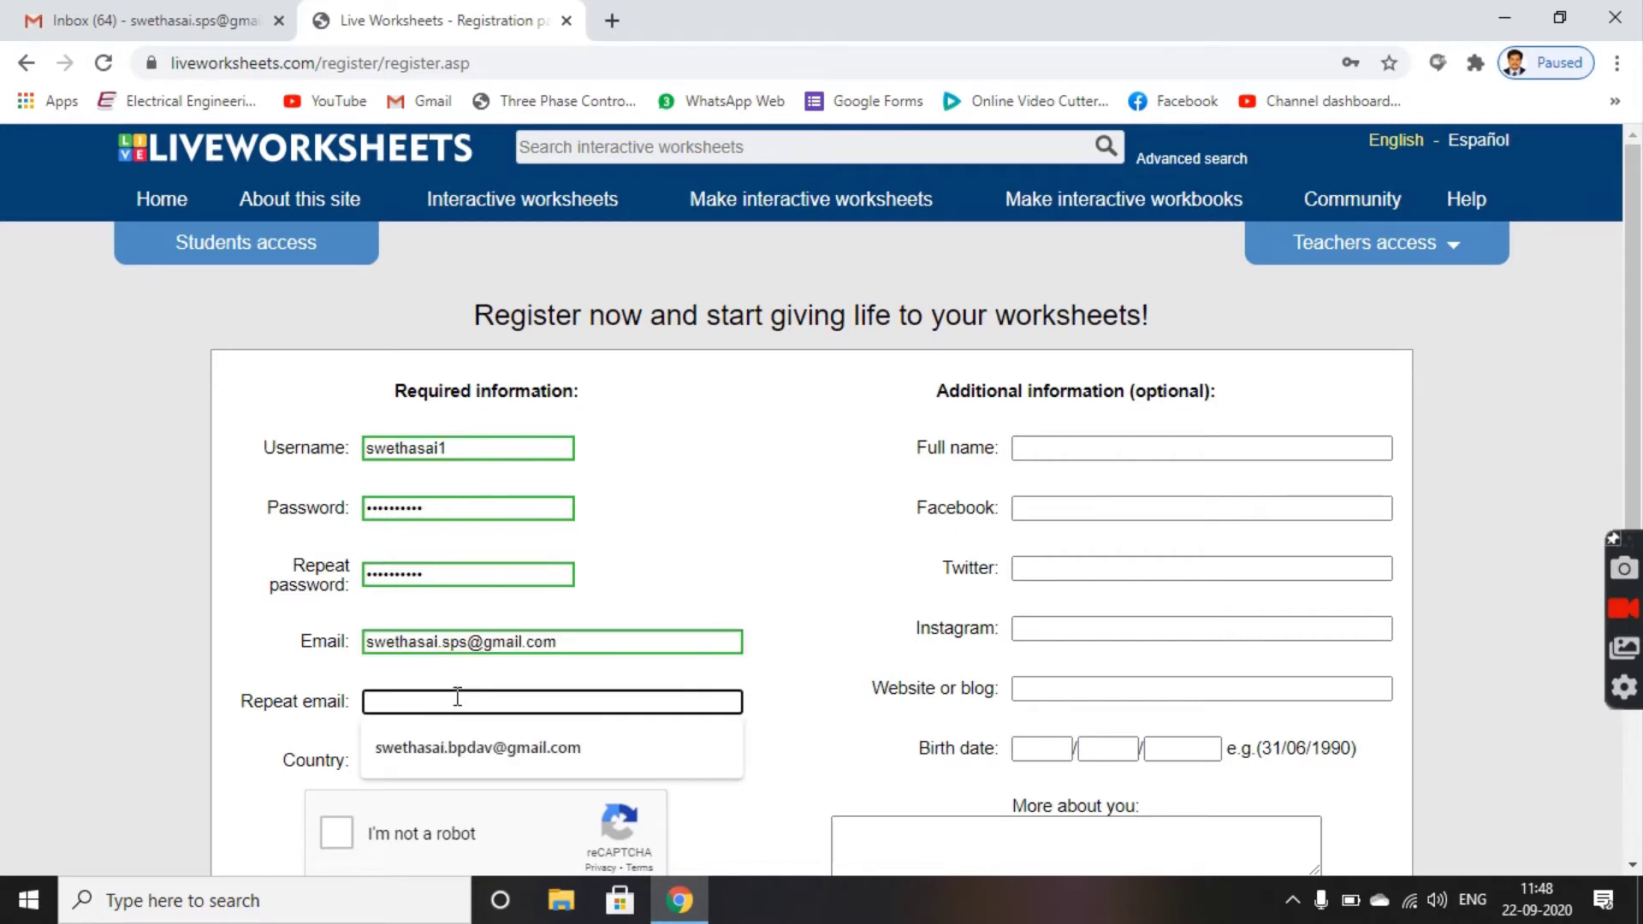
key("ctrl+v")
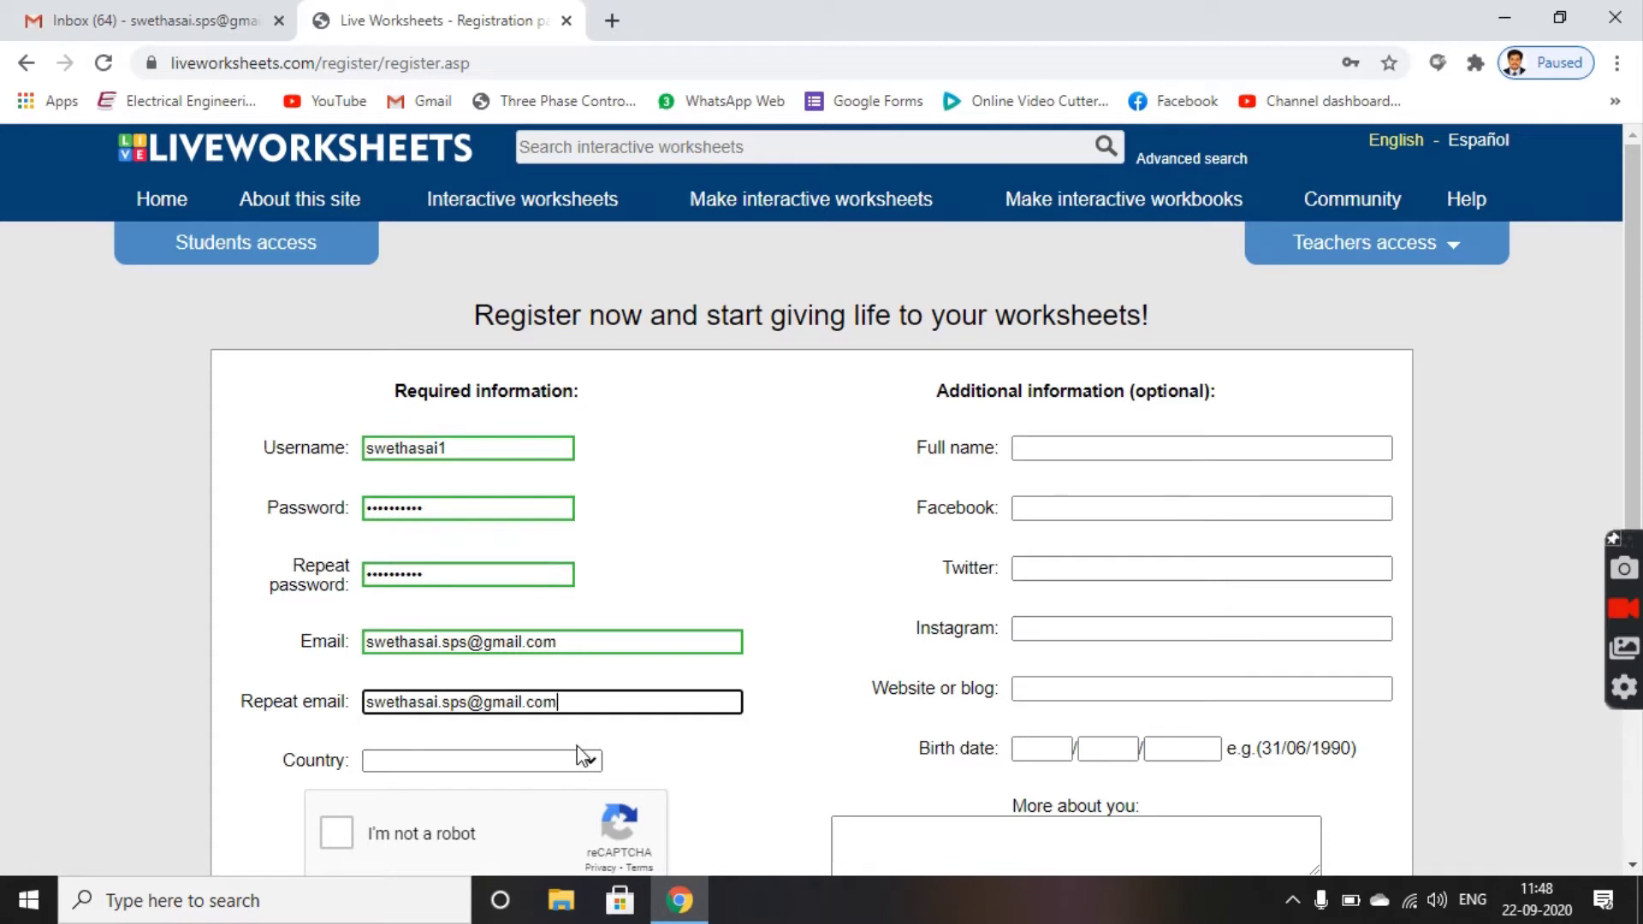
Set the Country to India
left_click(587, 760)
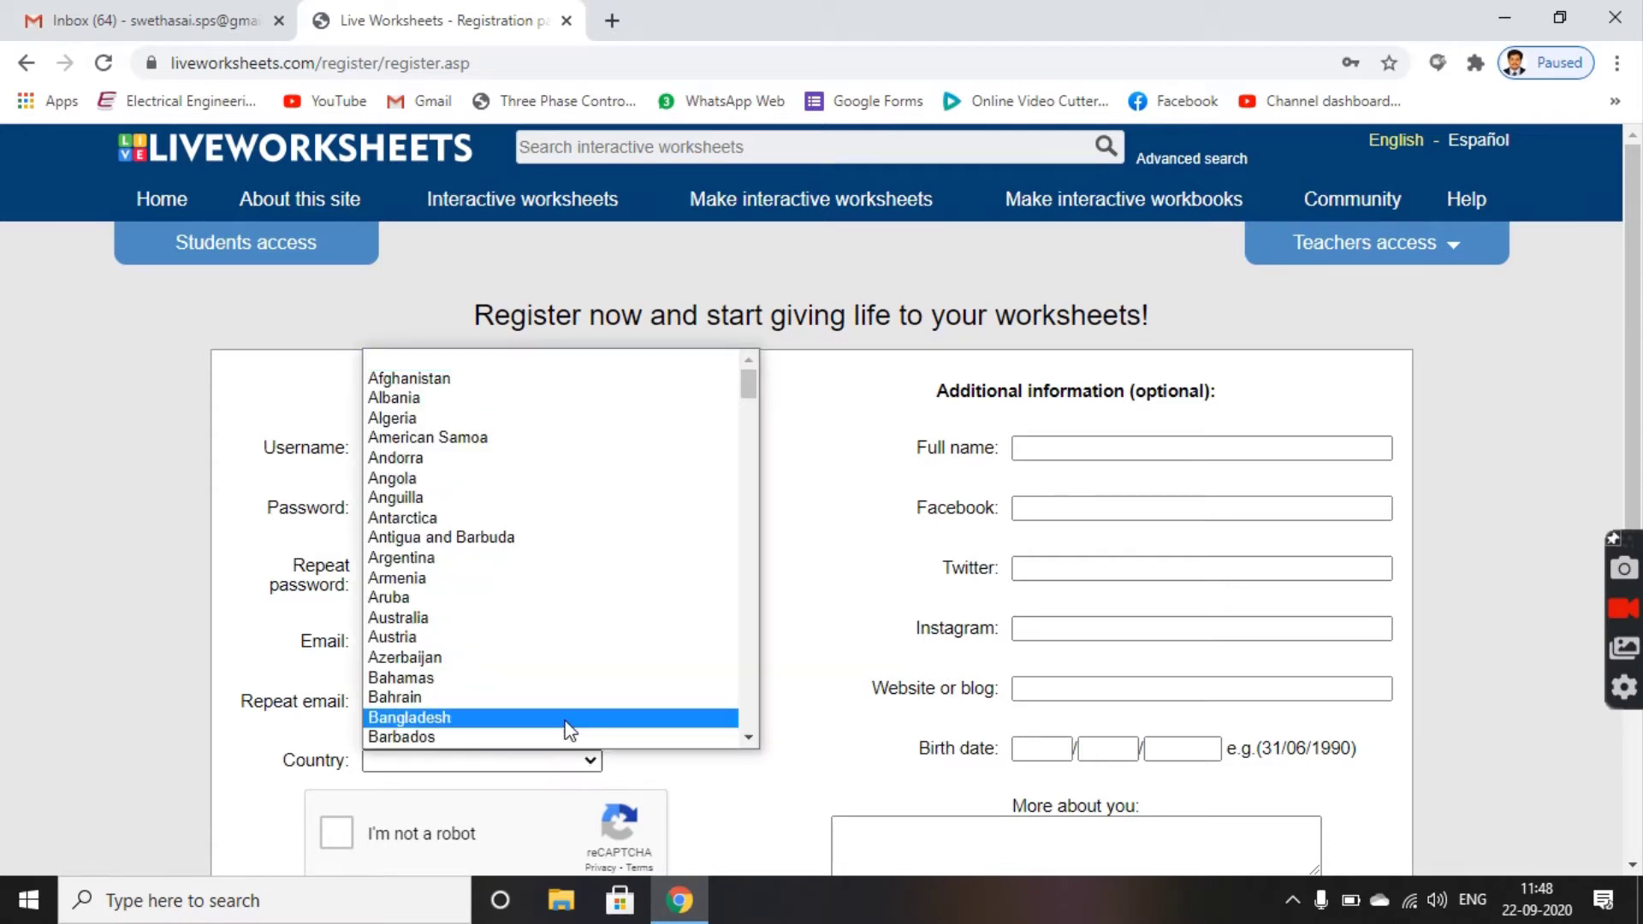
key("i")
key("n")
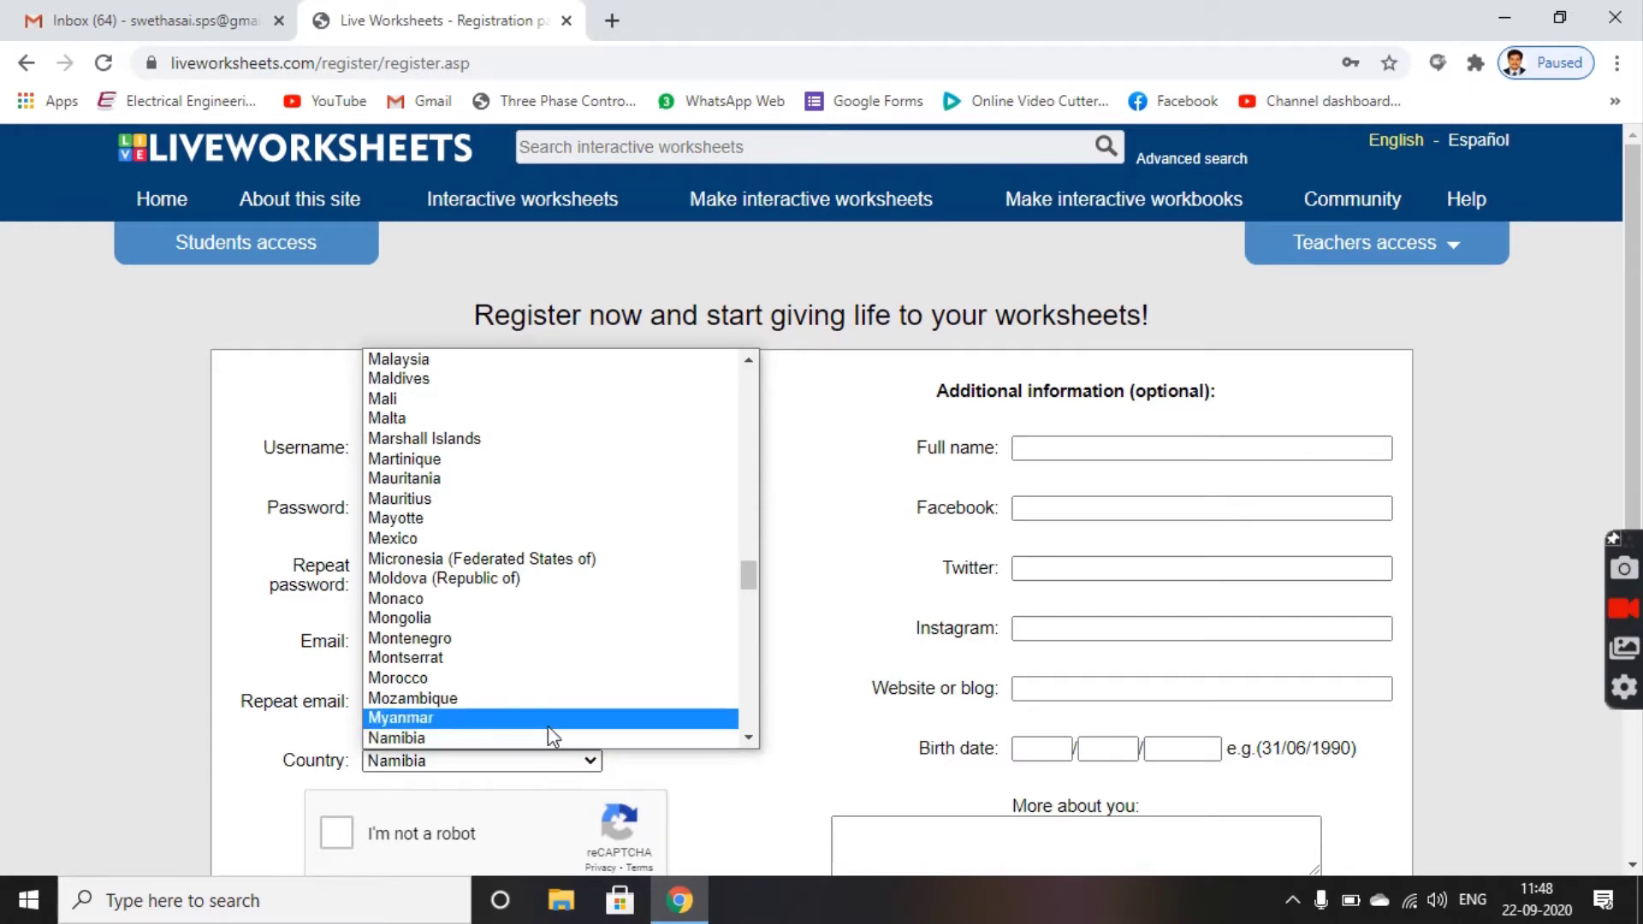
key("i")
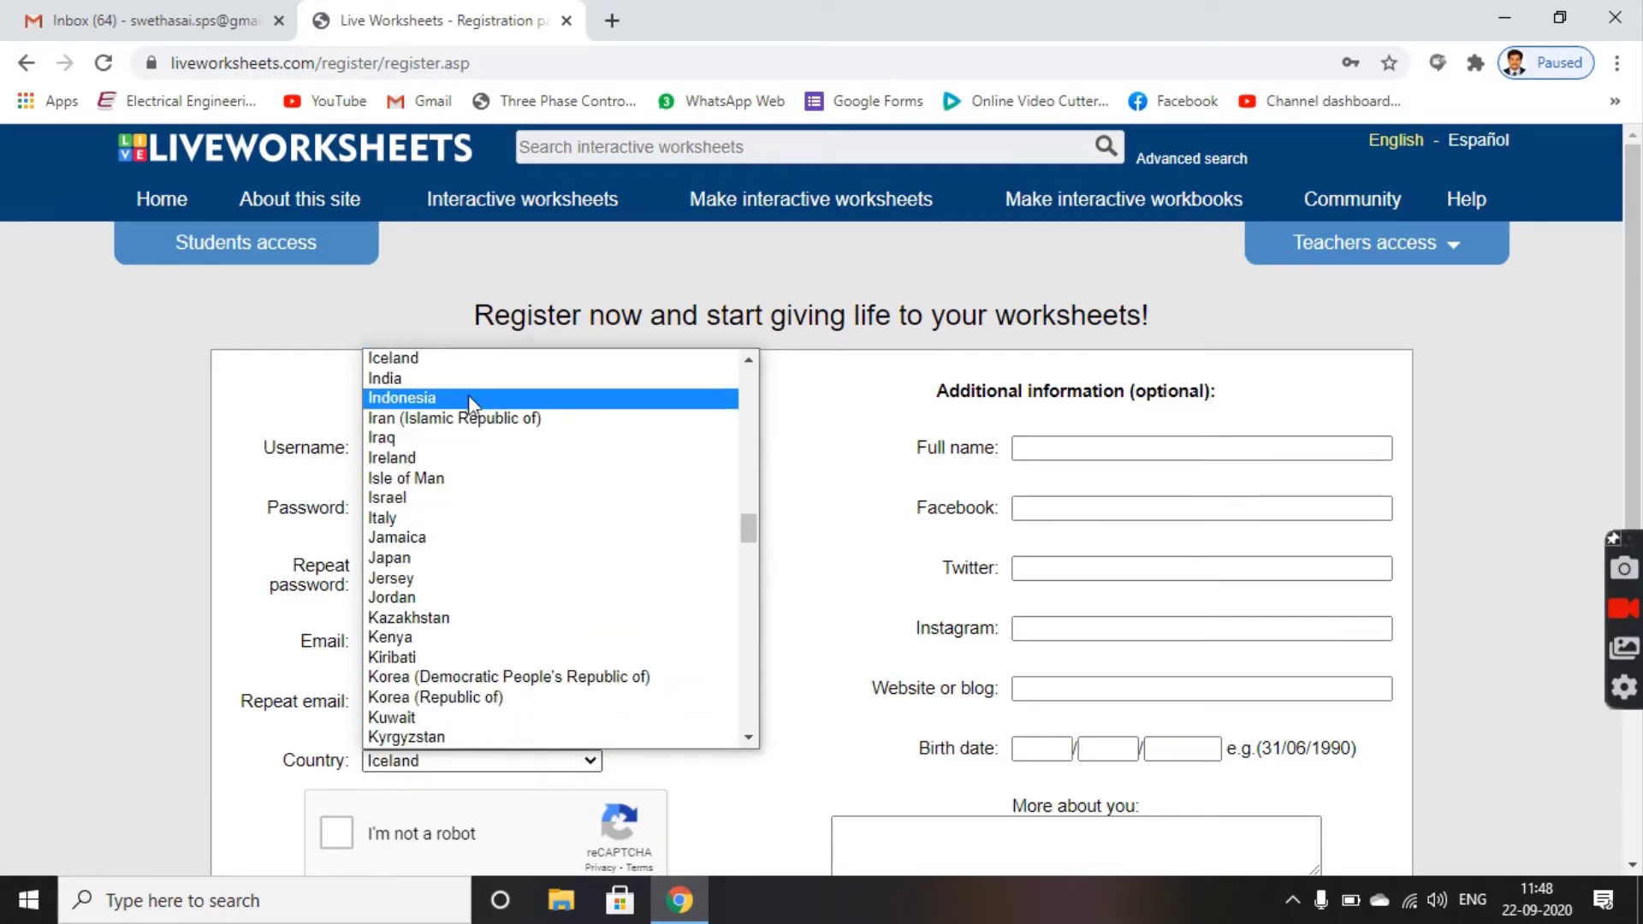
left_click(476, 378)
Tick the robot check and Terms of use, submit, and save the login in Chrome
scroll(496, 679, "down", 1)
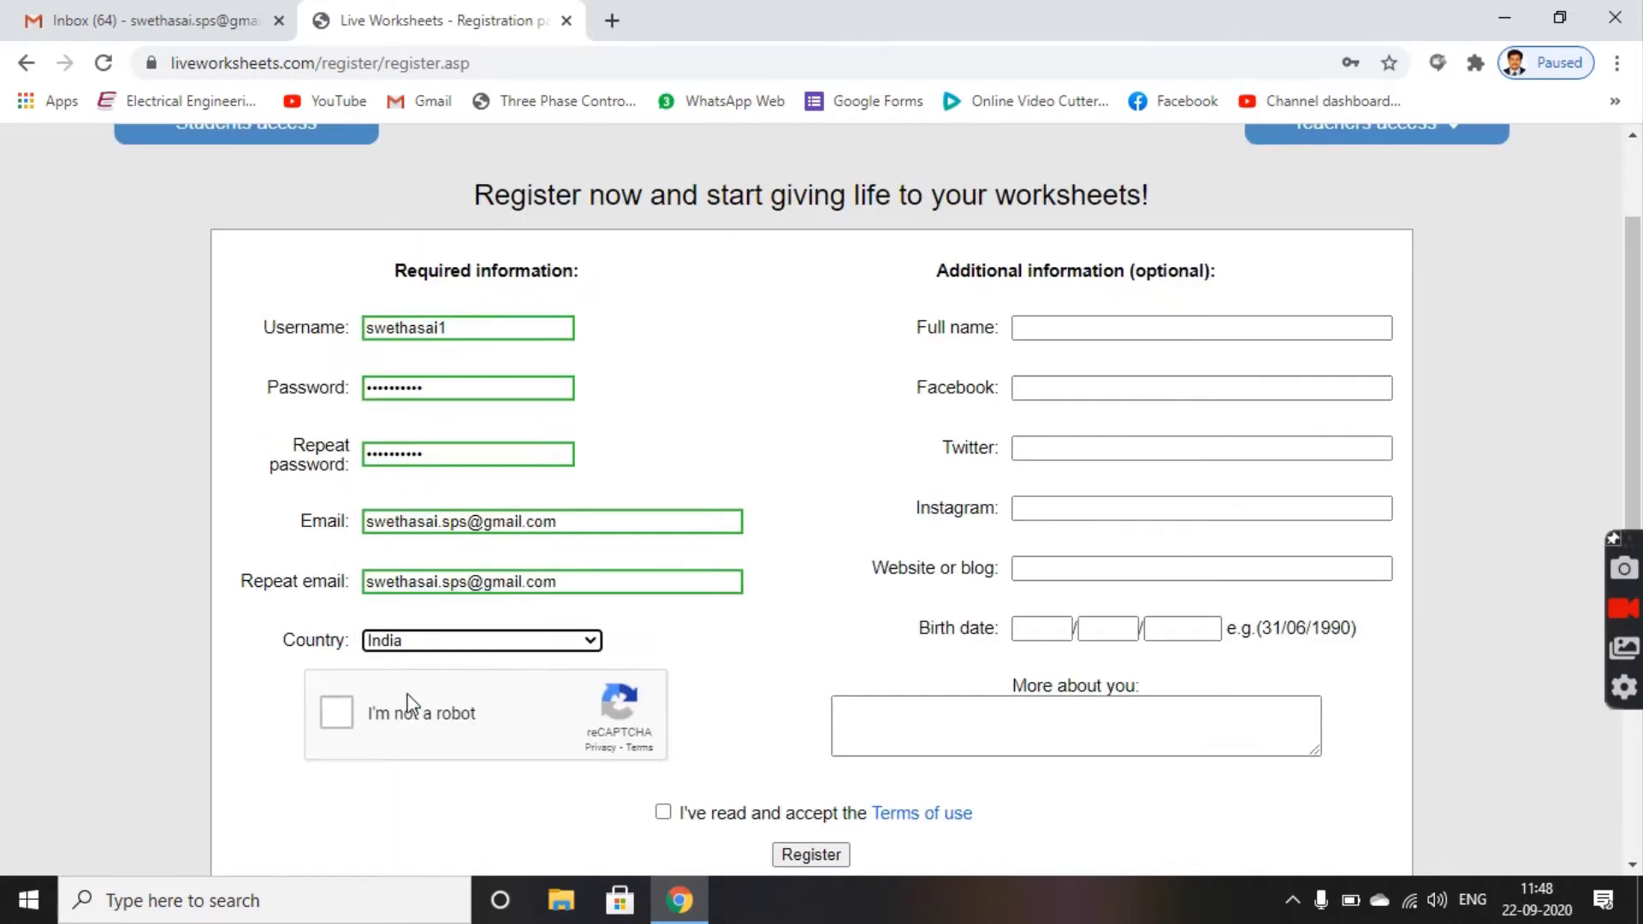
left_click(339, 716)
scroll(346, 710, "down", 1)
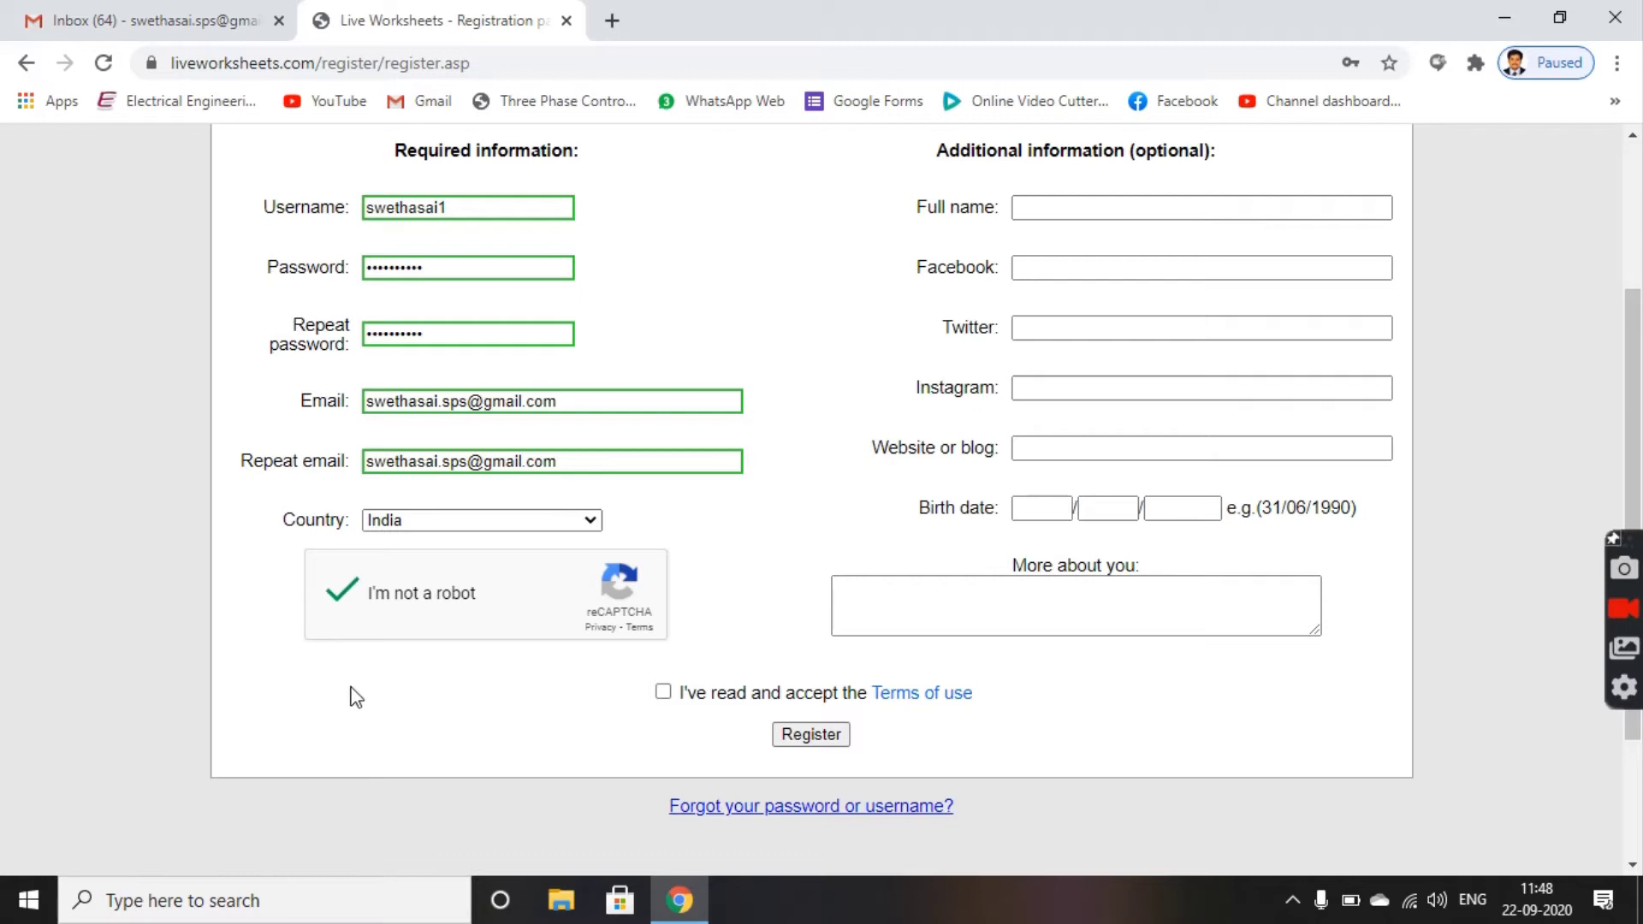
left_click(664, 691)
left_click(811, 736)
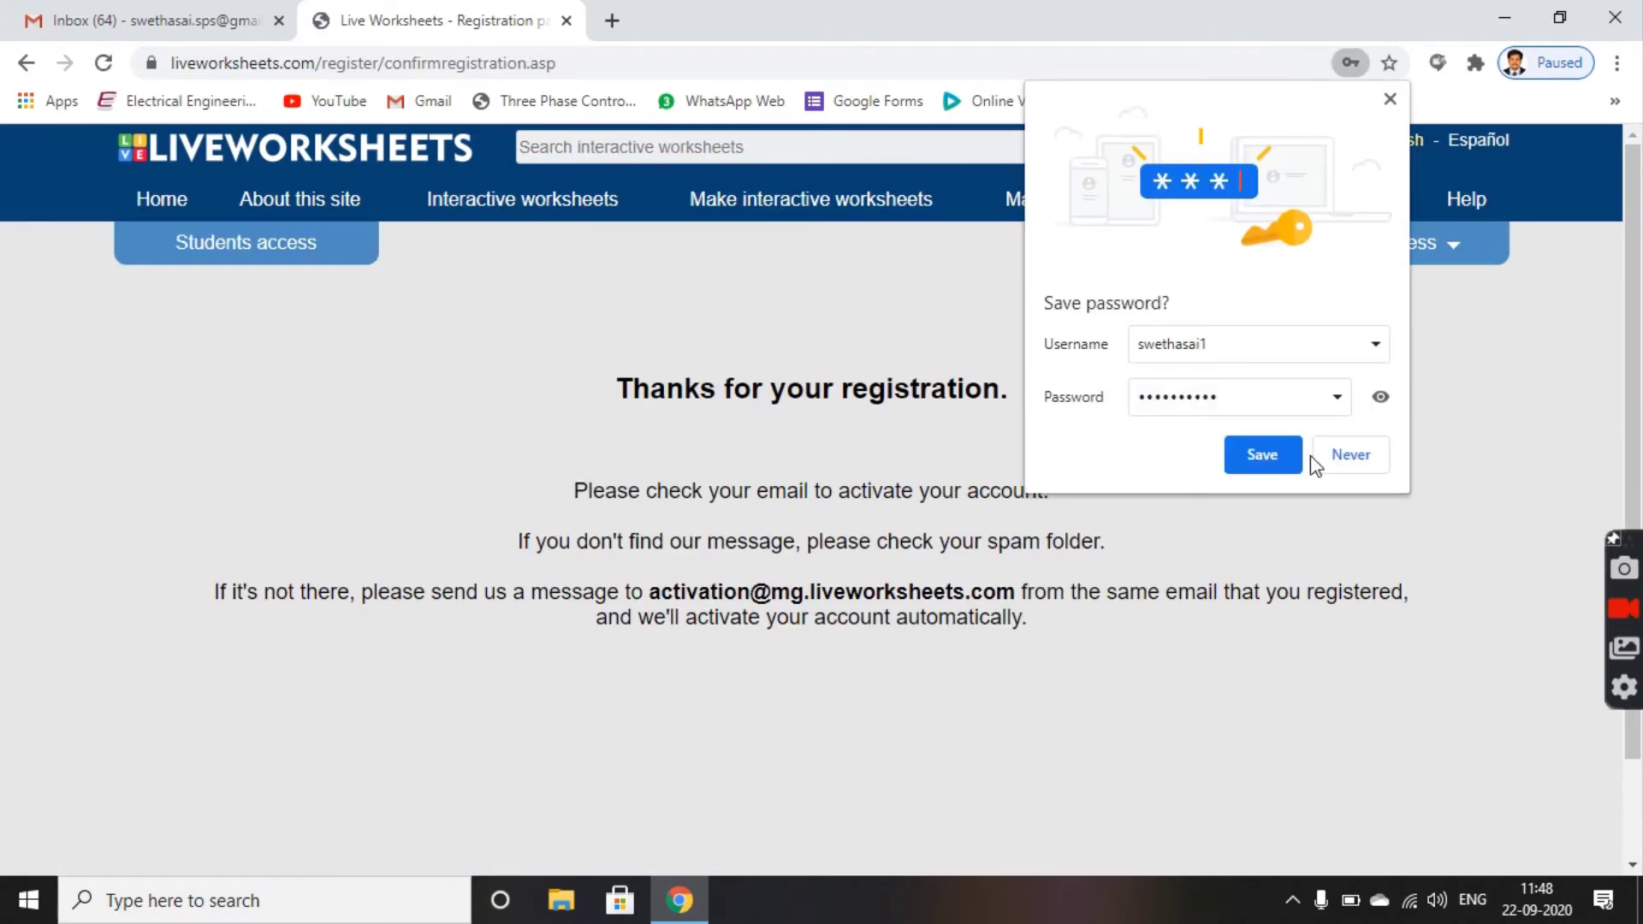
left_click(1263, 455)
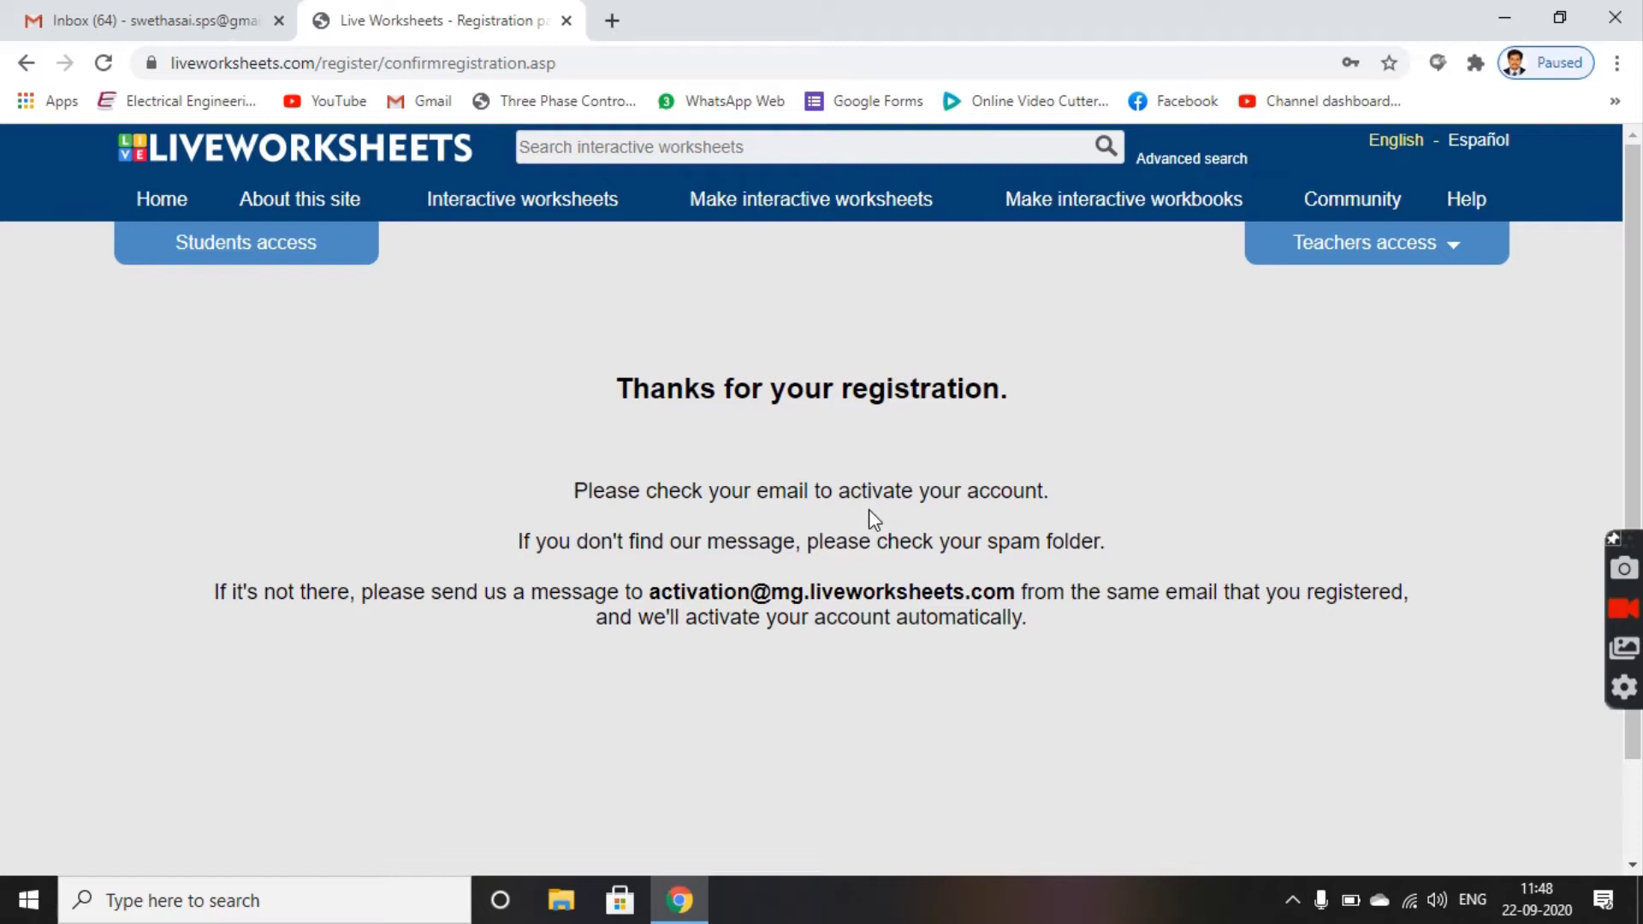
Refresh the Gmail inbox and follow the activation link in the 'Welcome to liveworksheets' email
left_click(192, 24)
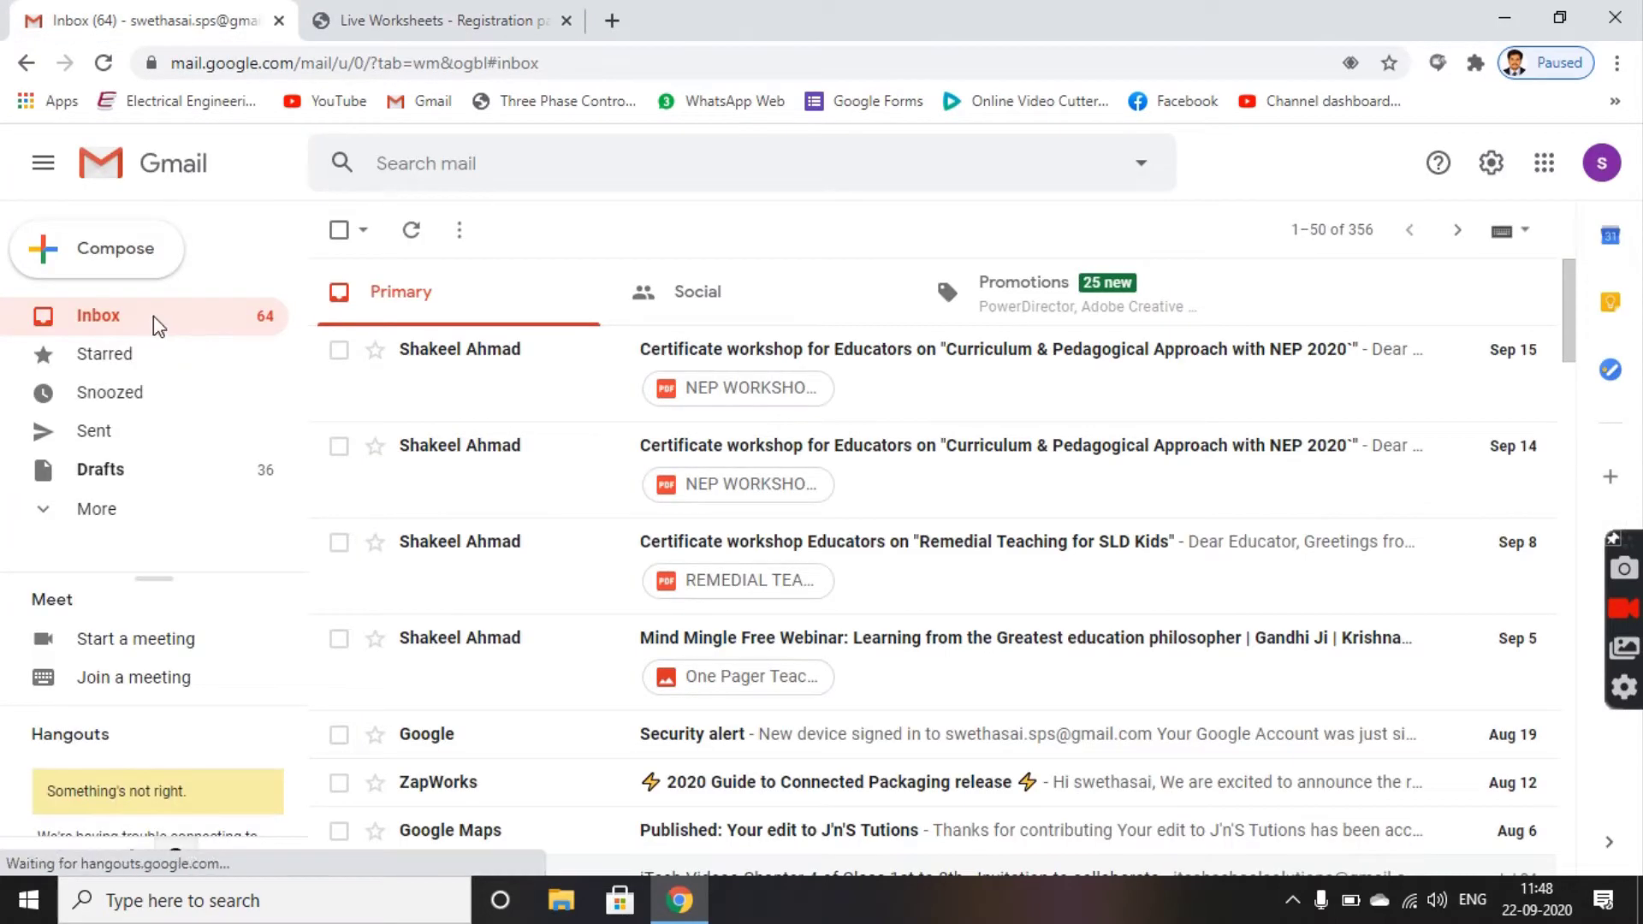
left_click(412, 231)
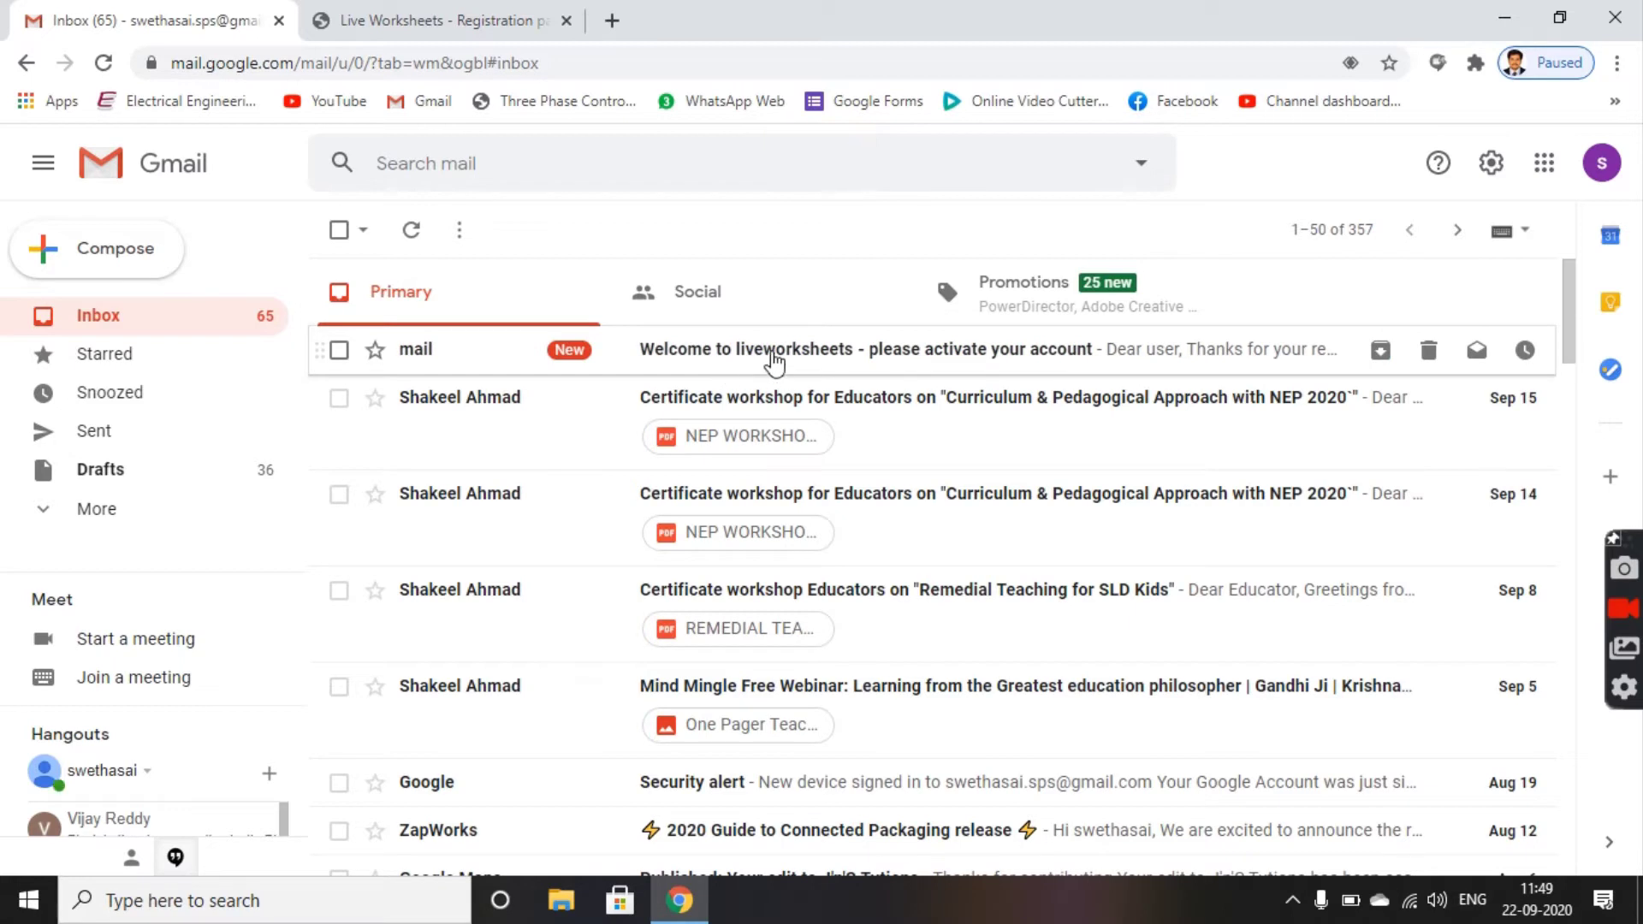
left_click(774, 363)
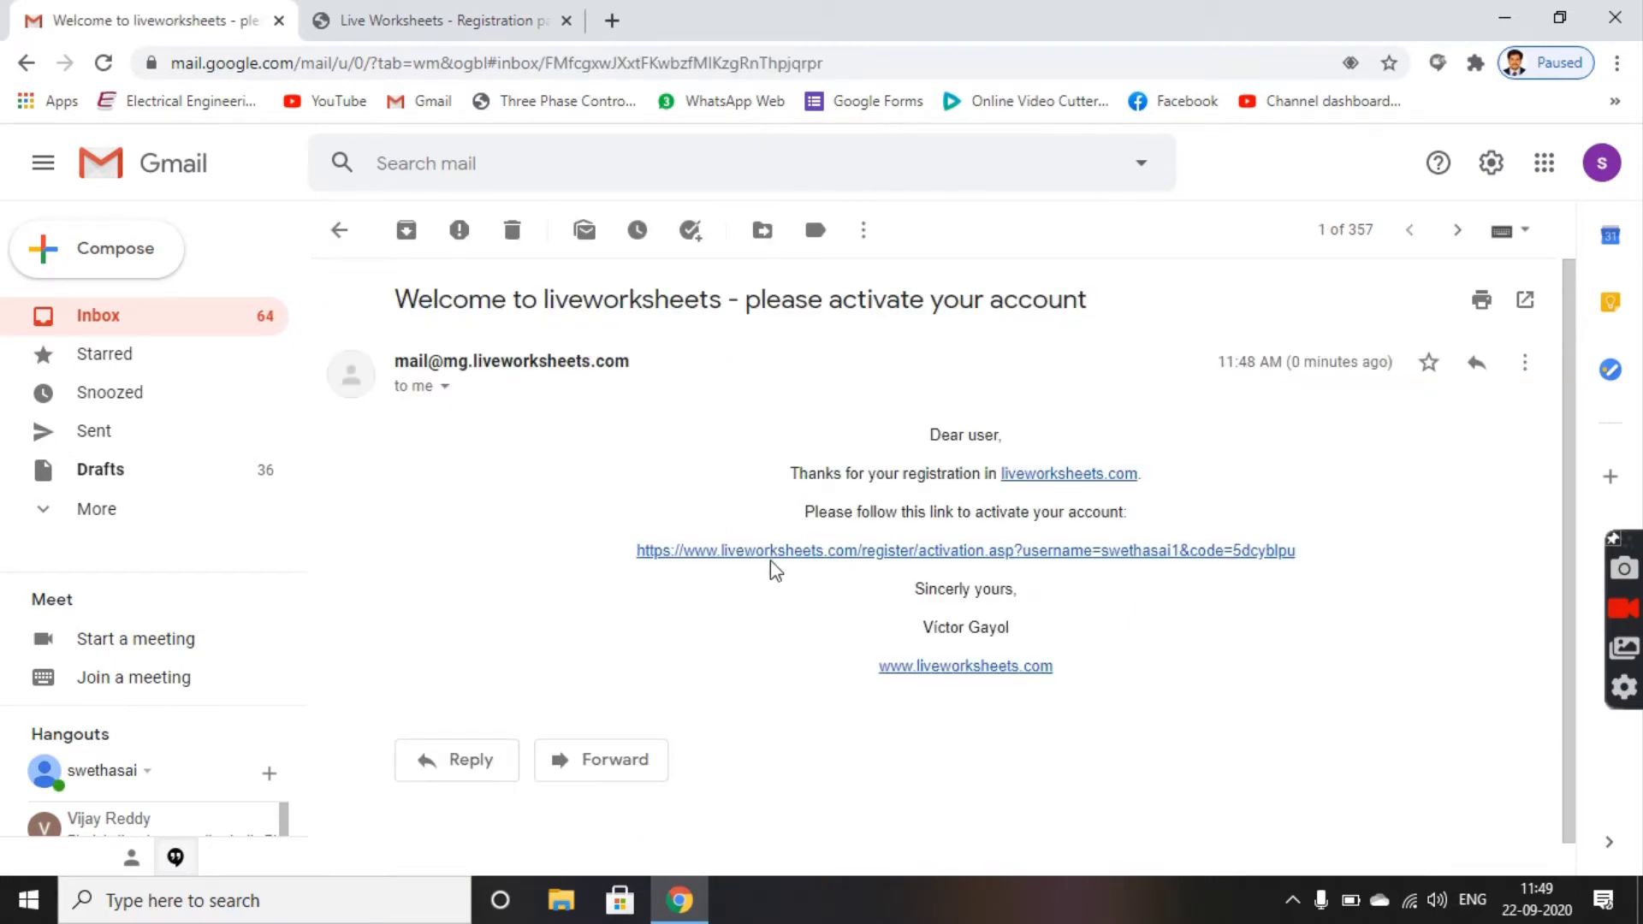
left_click(823, 552)
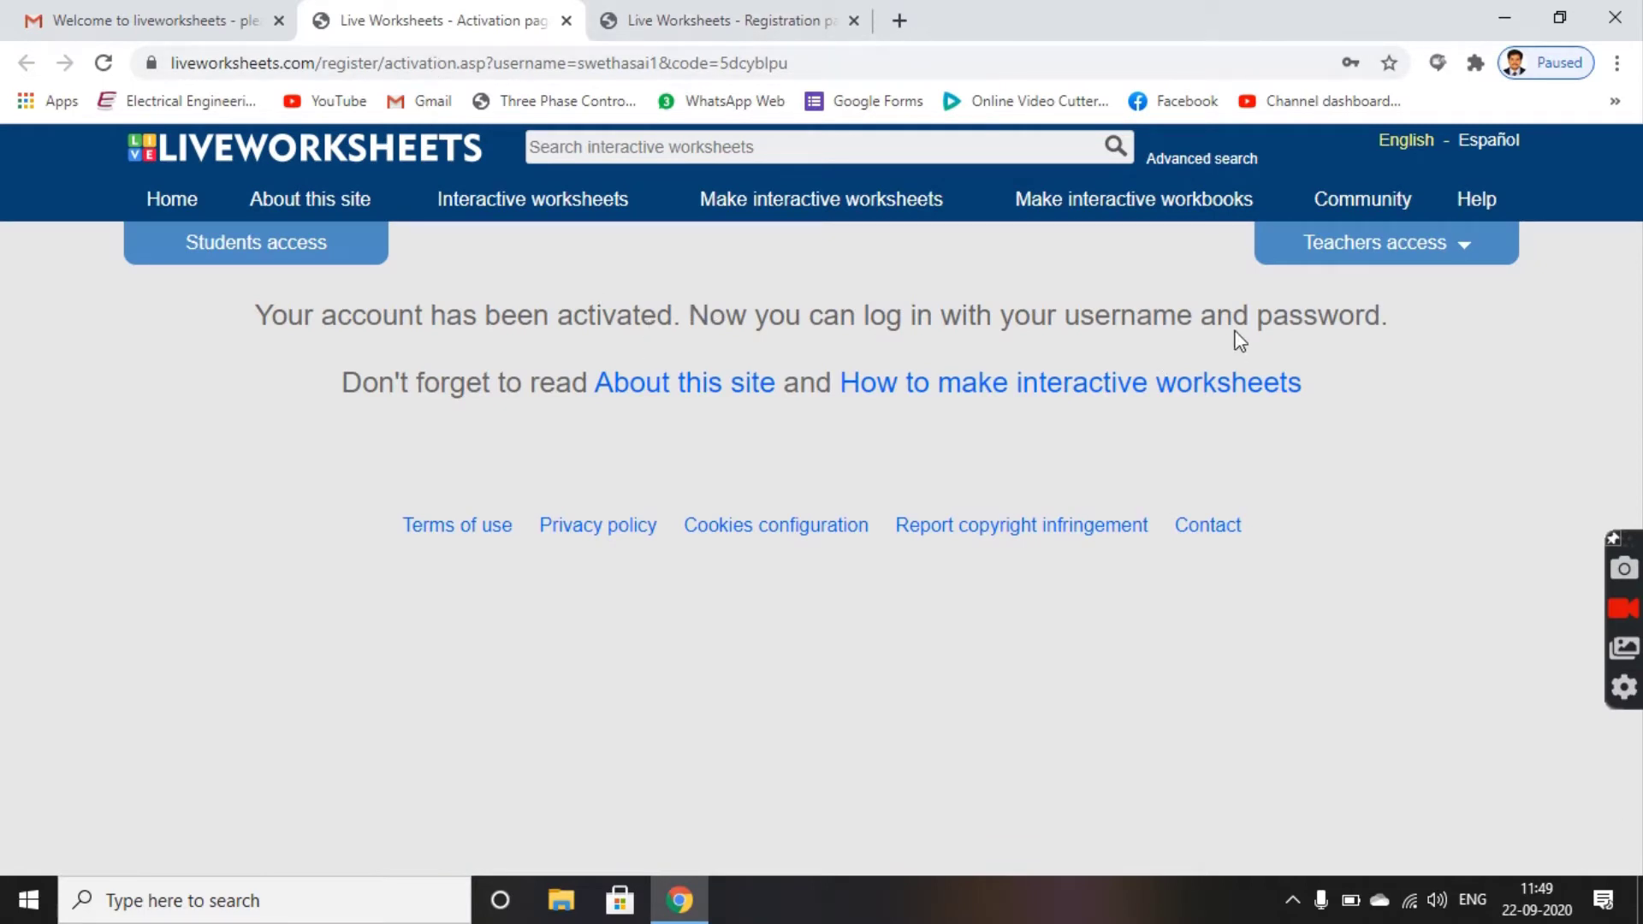
Log in through Teachers access using the autofilled new account credentials
left_click(1423, 261)
left_click(1360, 252)
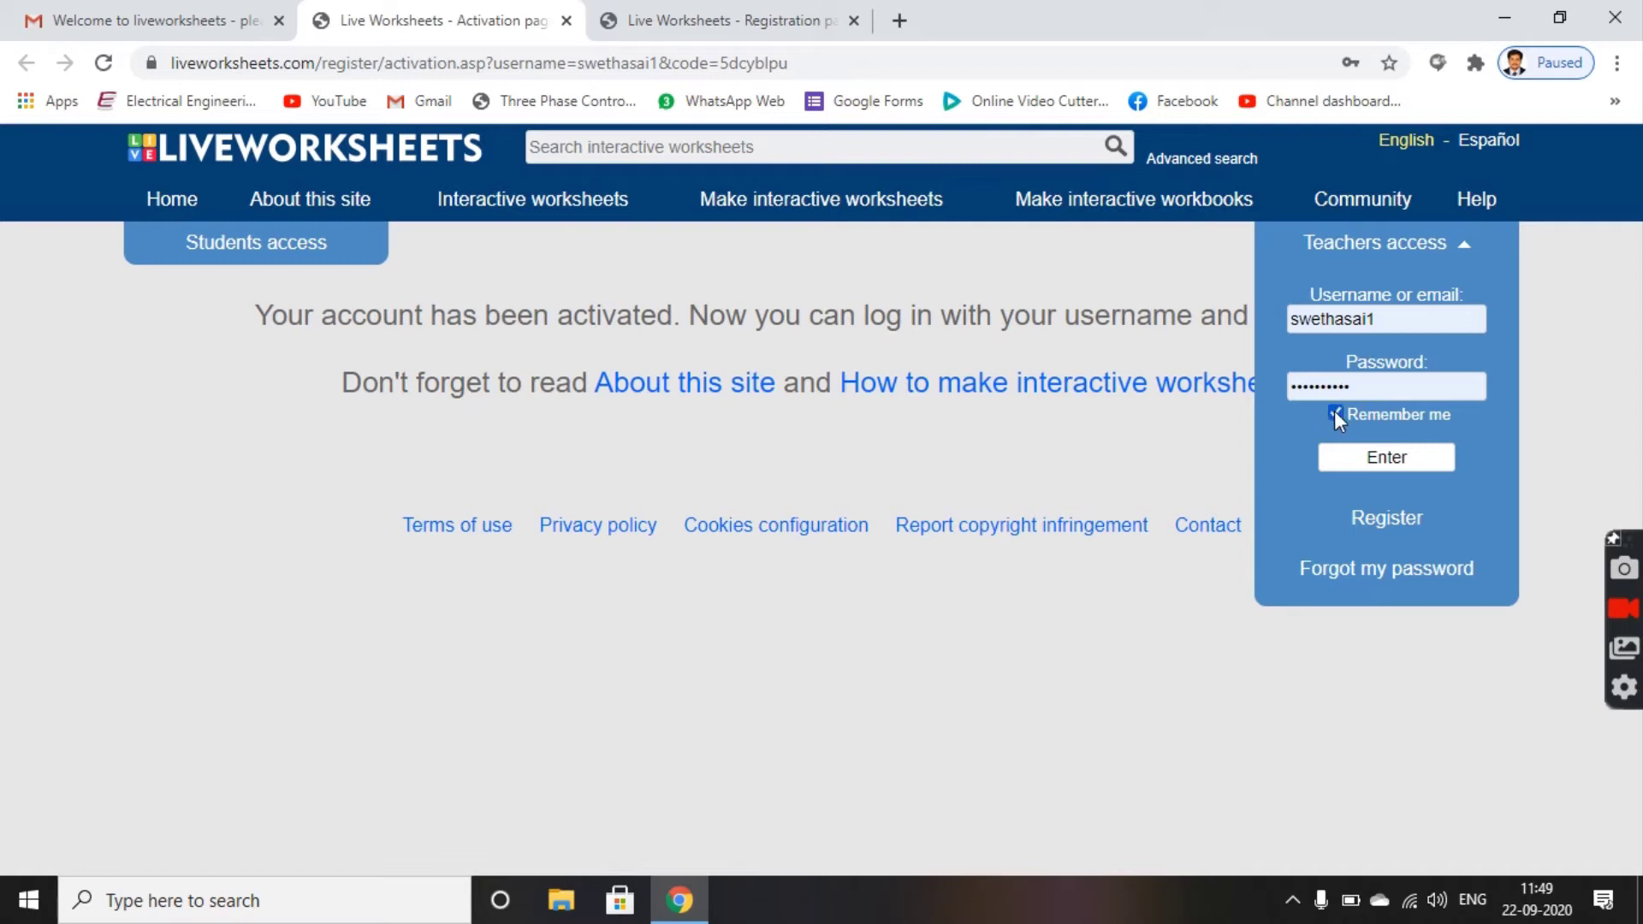
left_click(1364, 459)
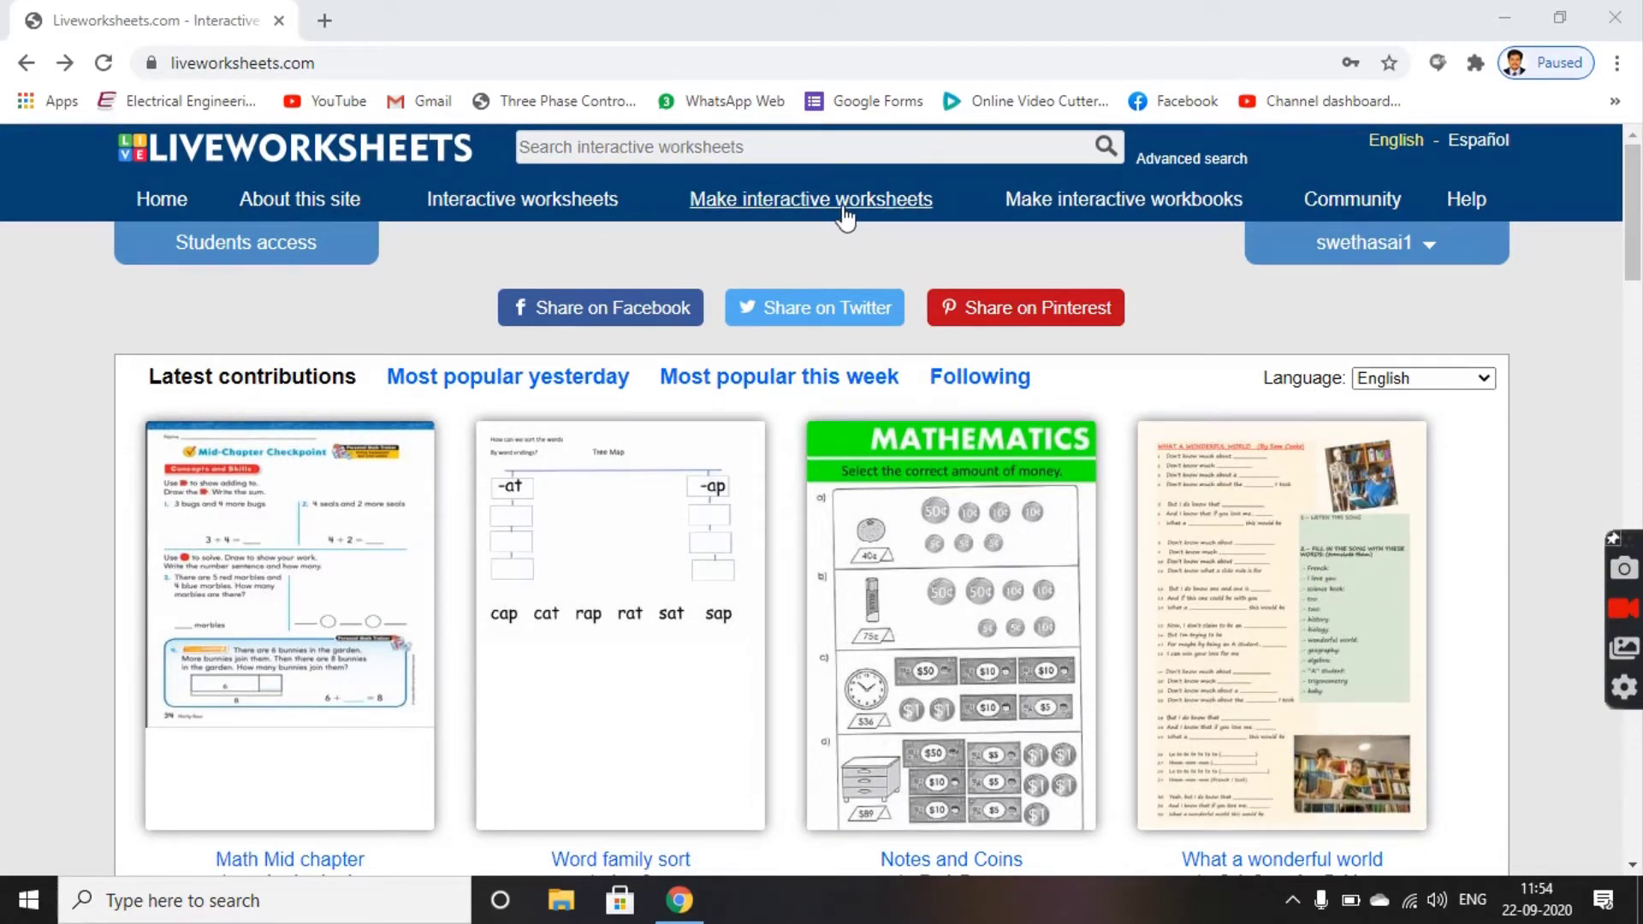
Start a new interactive worksheet and choose GF 1.PNG from the Desktop as its file
left_click(846, 214)
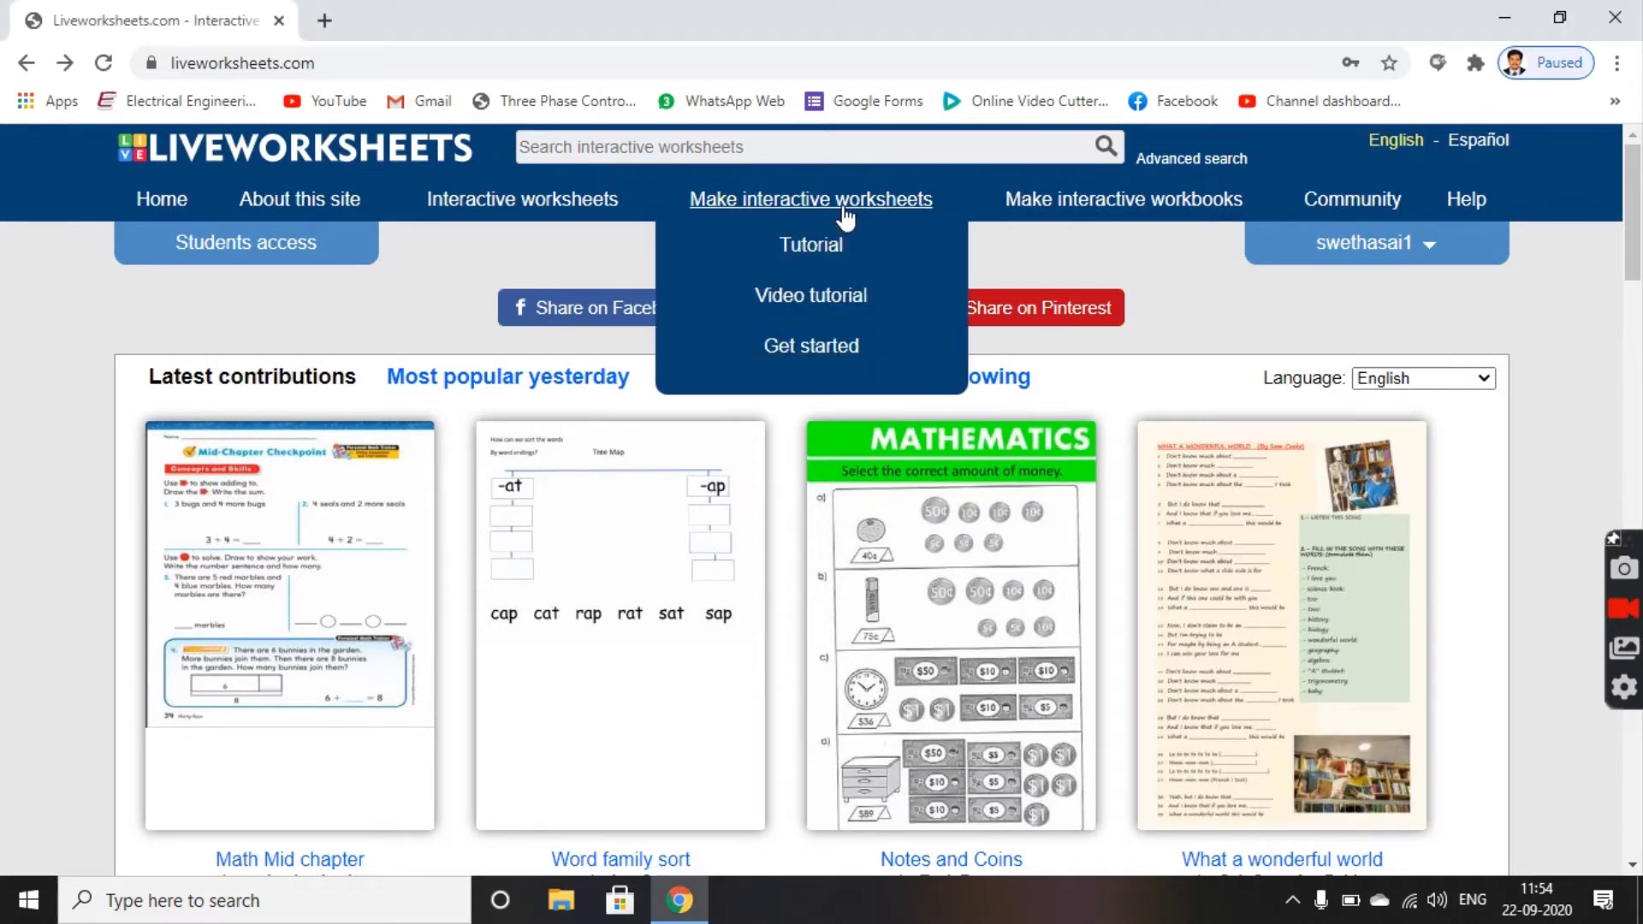
left_click(838, 351)
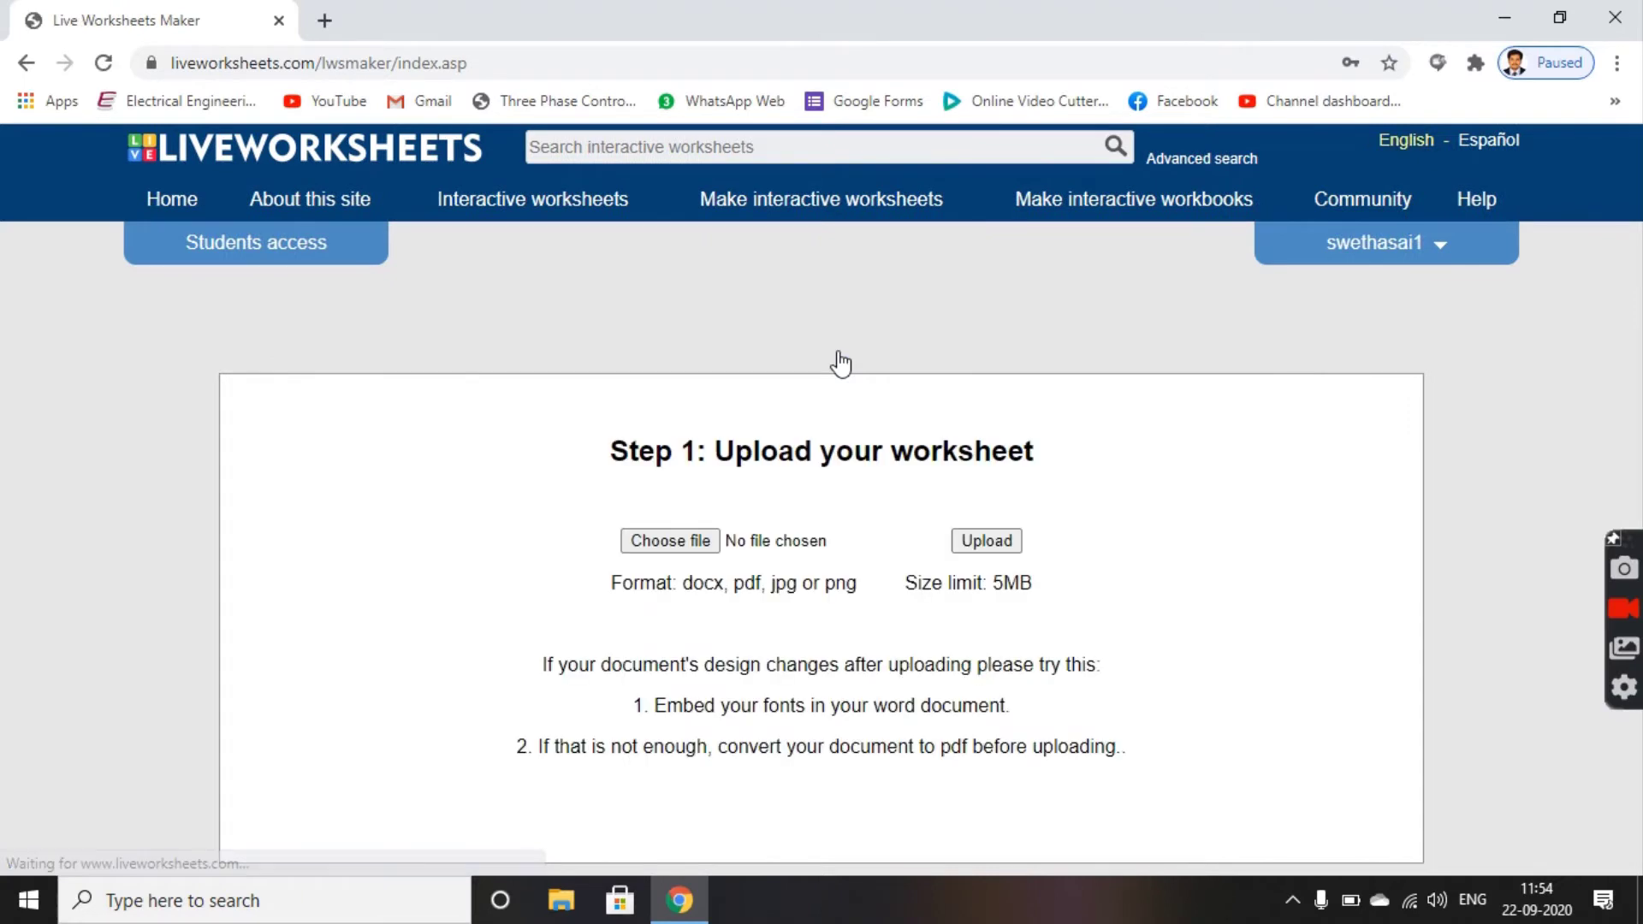
left_click(706, 540)
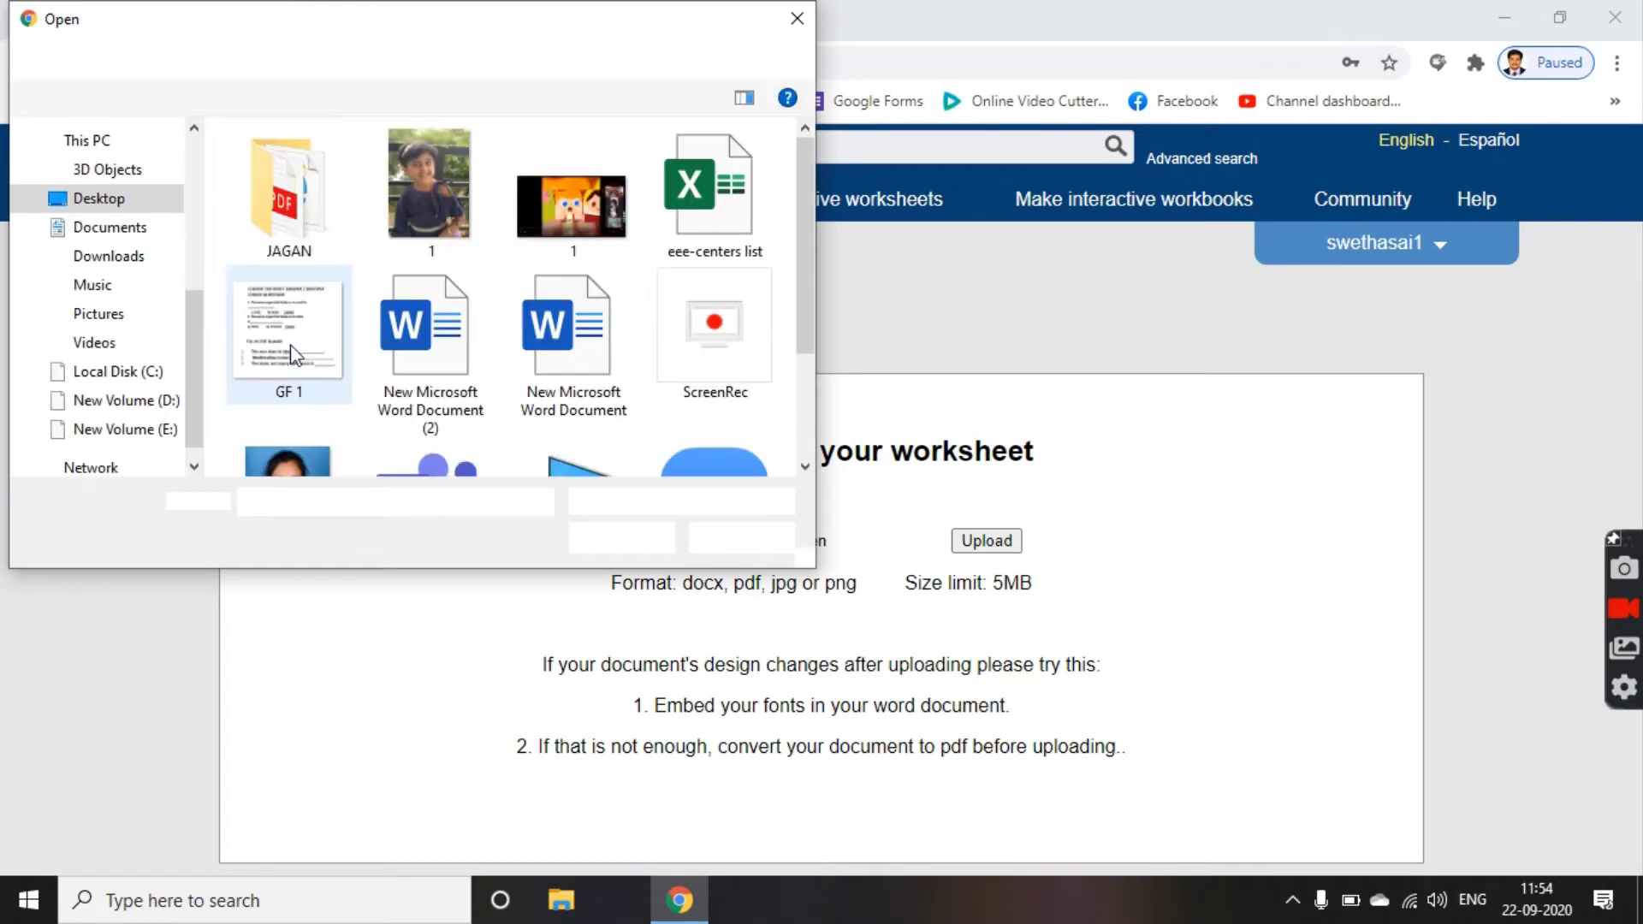
scroll(459, 418, "down", 2)
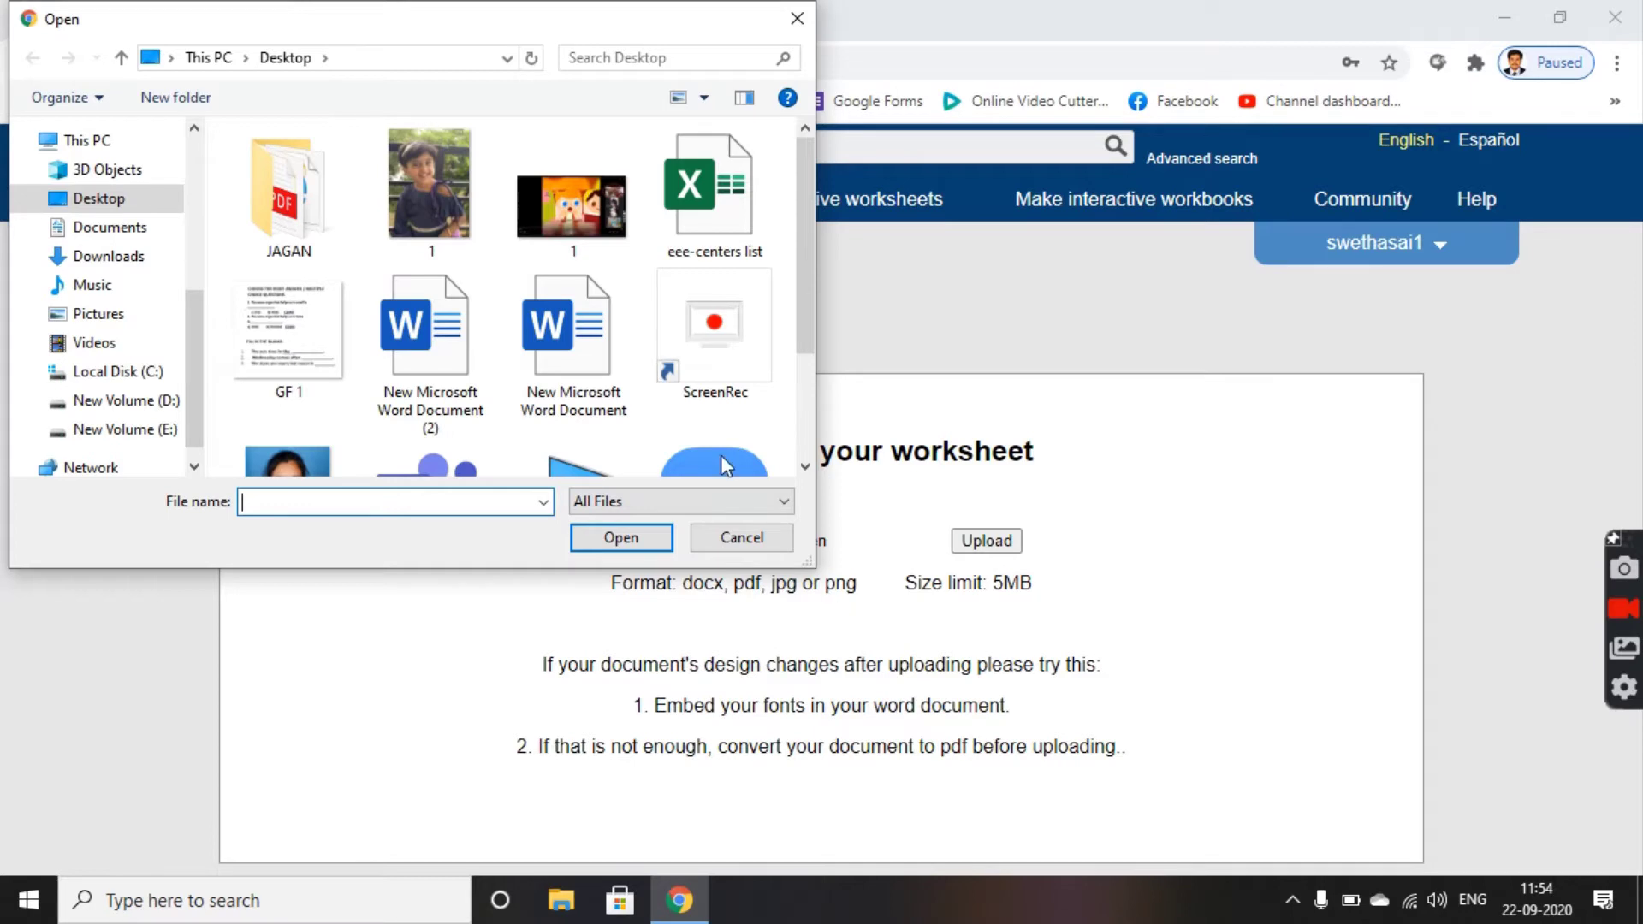
double_click(321, 353)
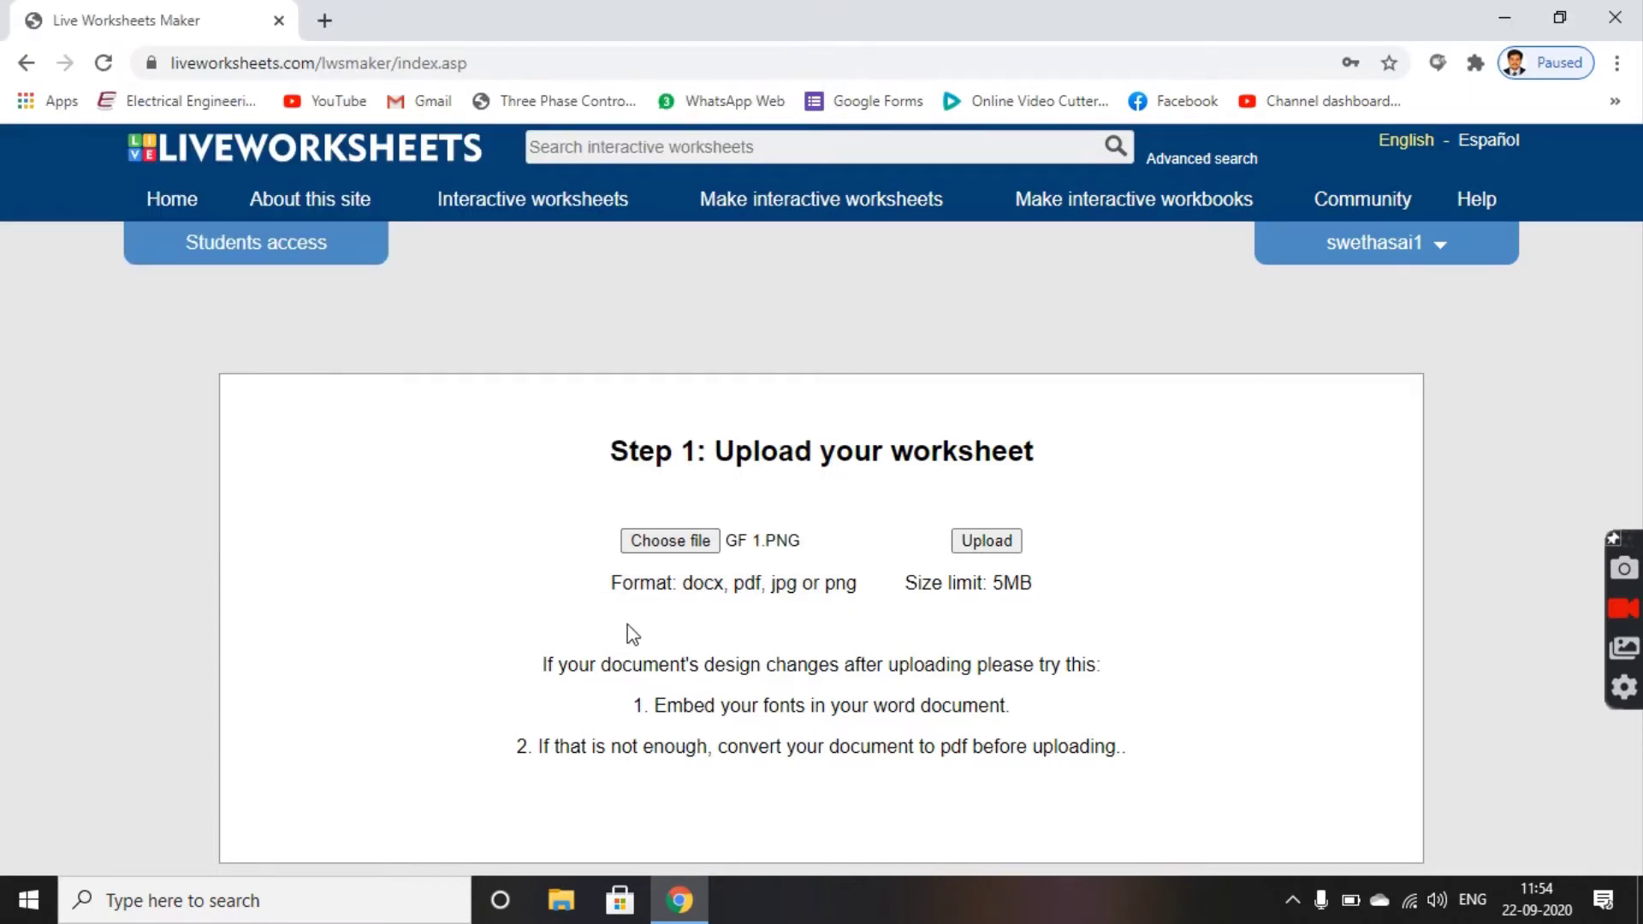
Upload GF 1.PNG and scroll through the sense-organ multiple-choice worksheet in the editor
left_click(981, 548)
left_click(980, 545)
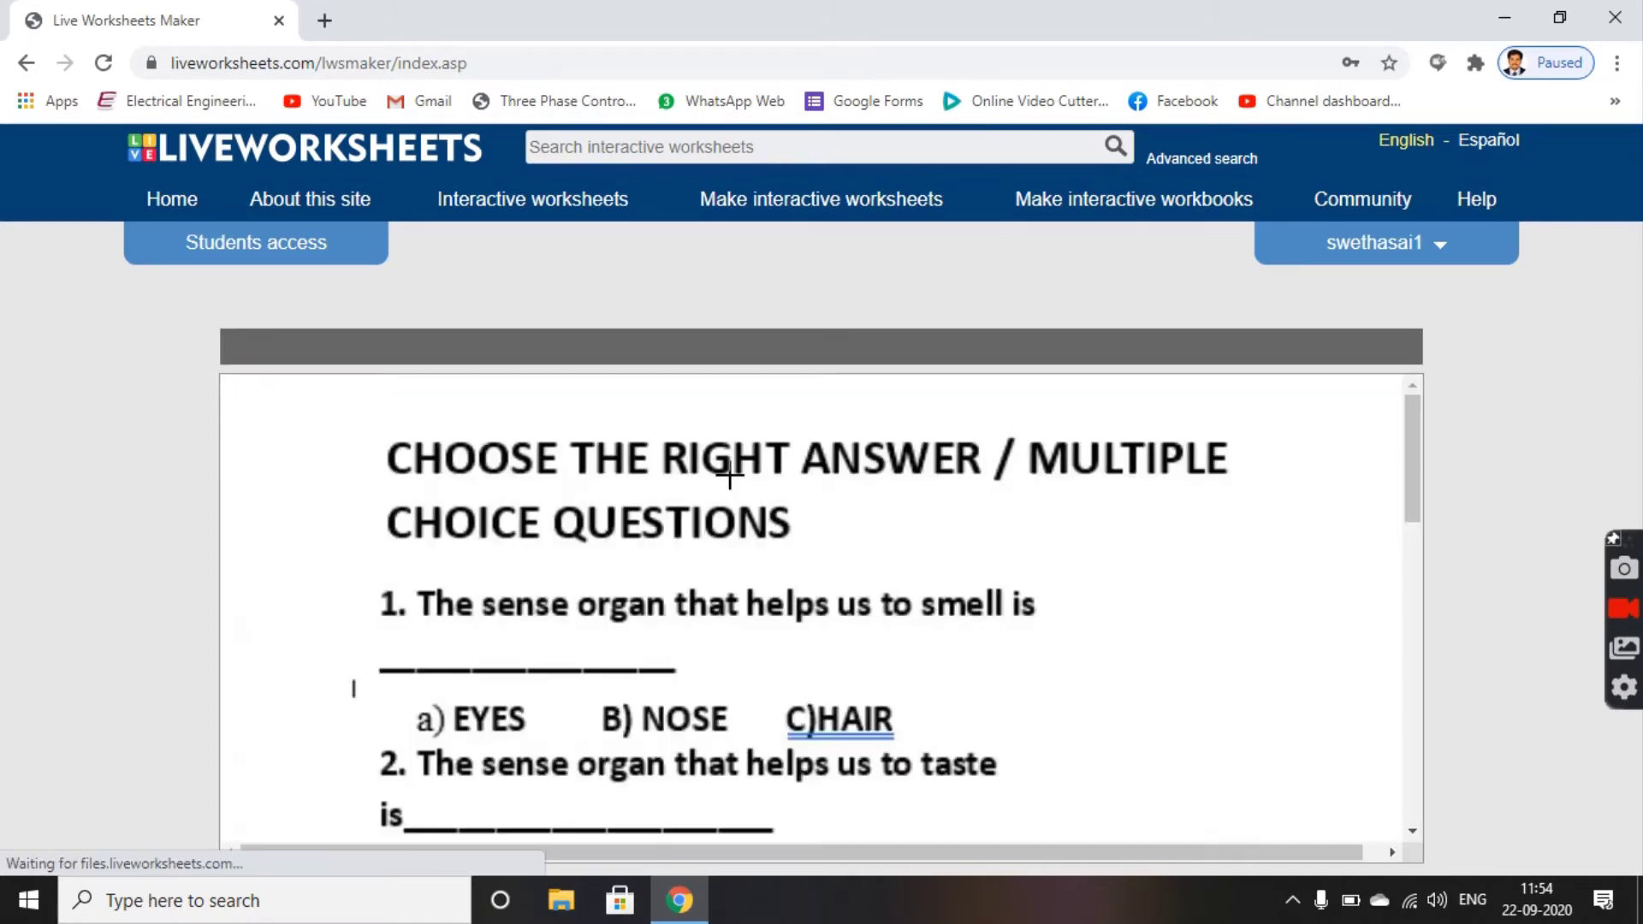
scroll(823, 530, "down", 2)
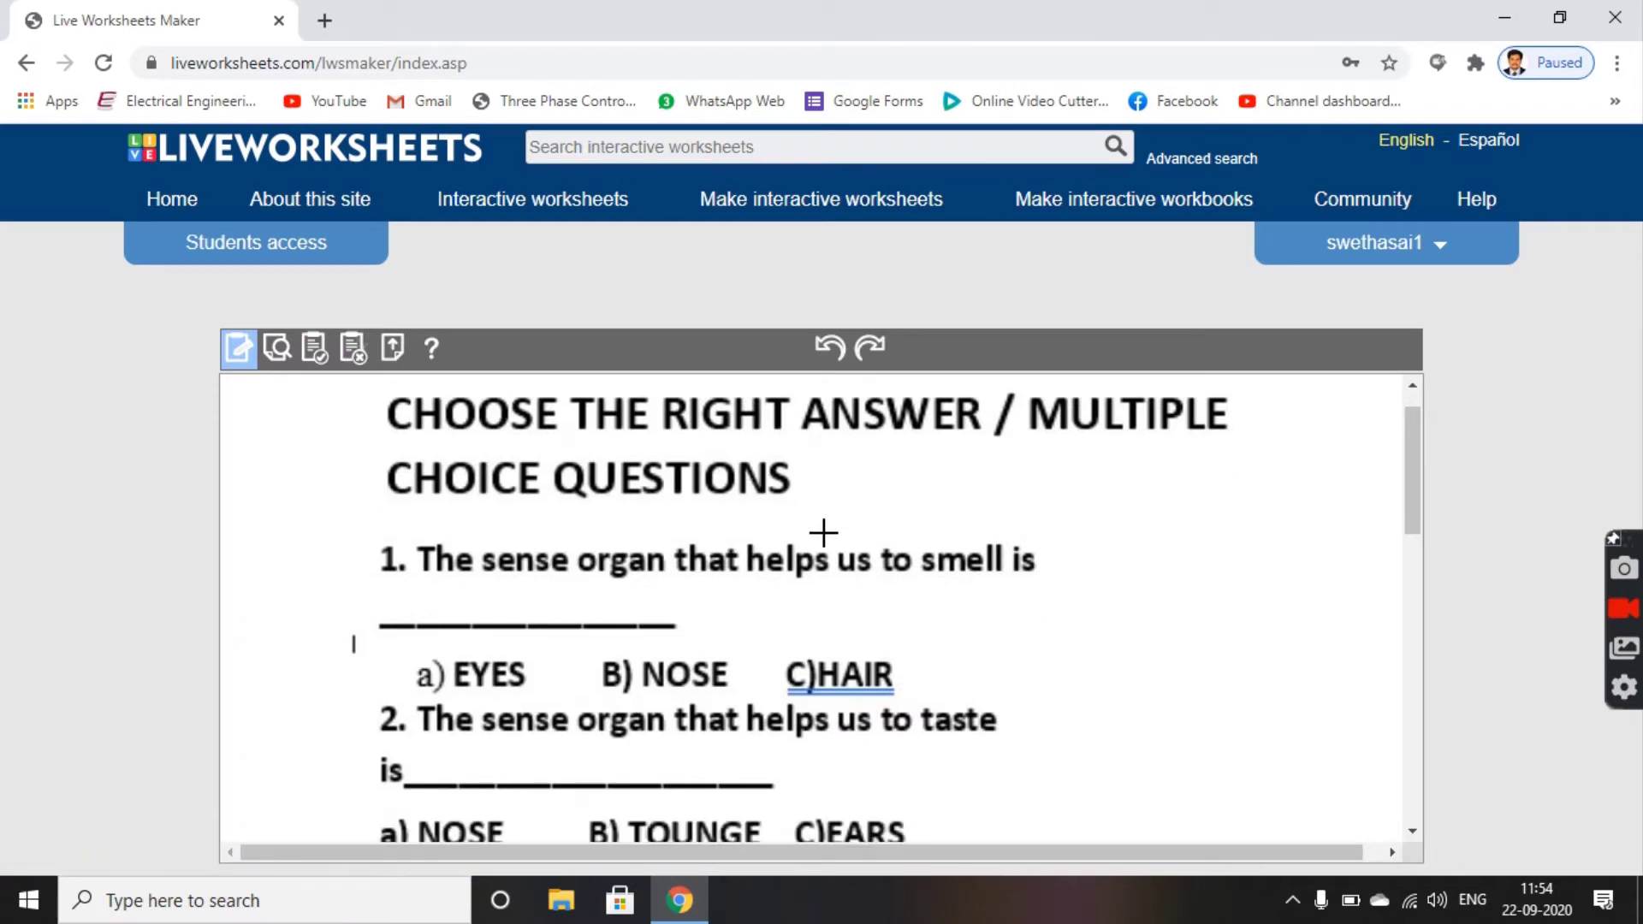
scroll(824, 535, "down", 7)
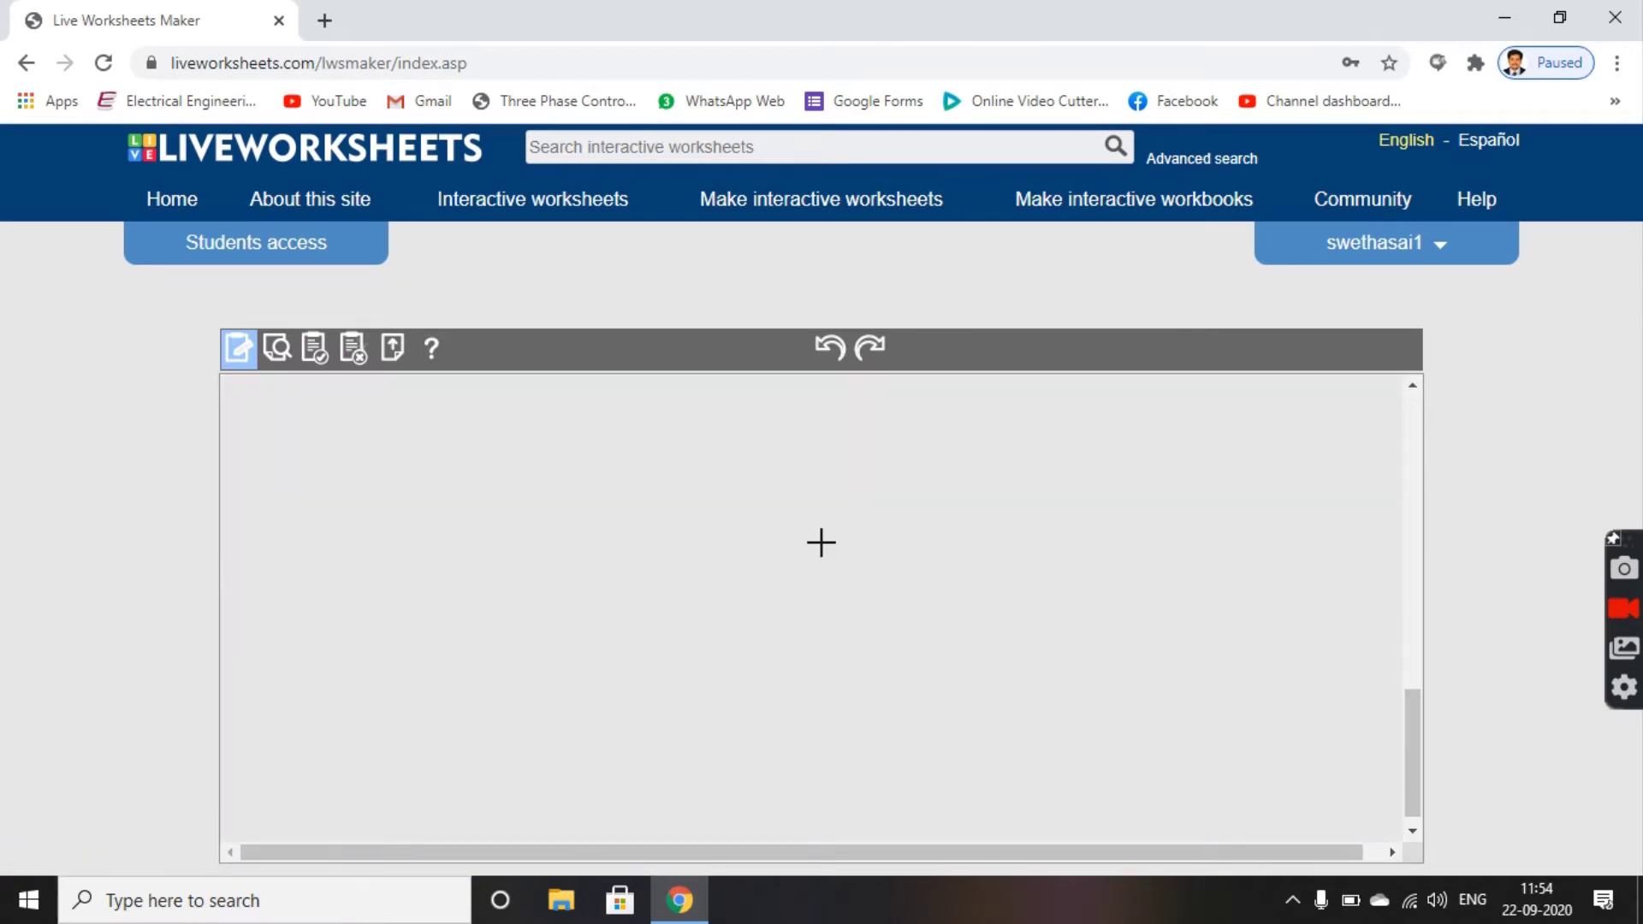
scroll(820, 534, "up", 8)
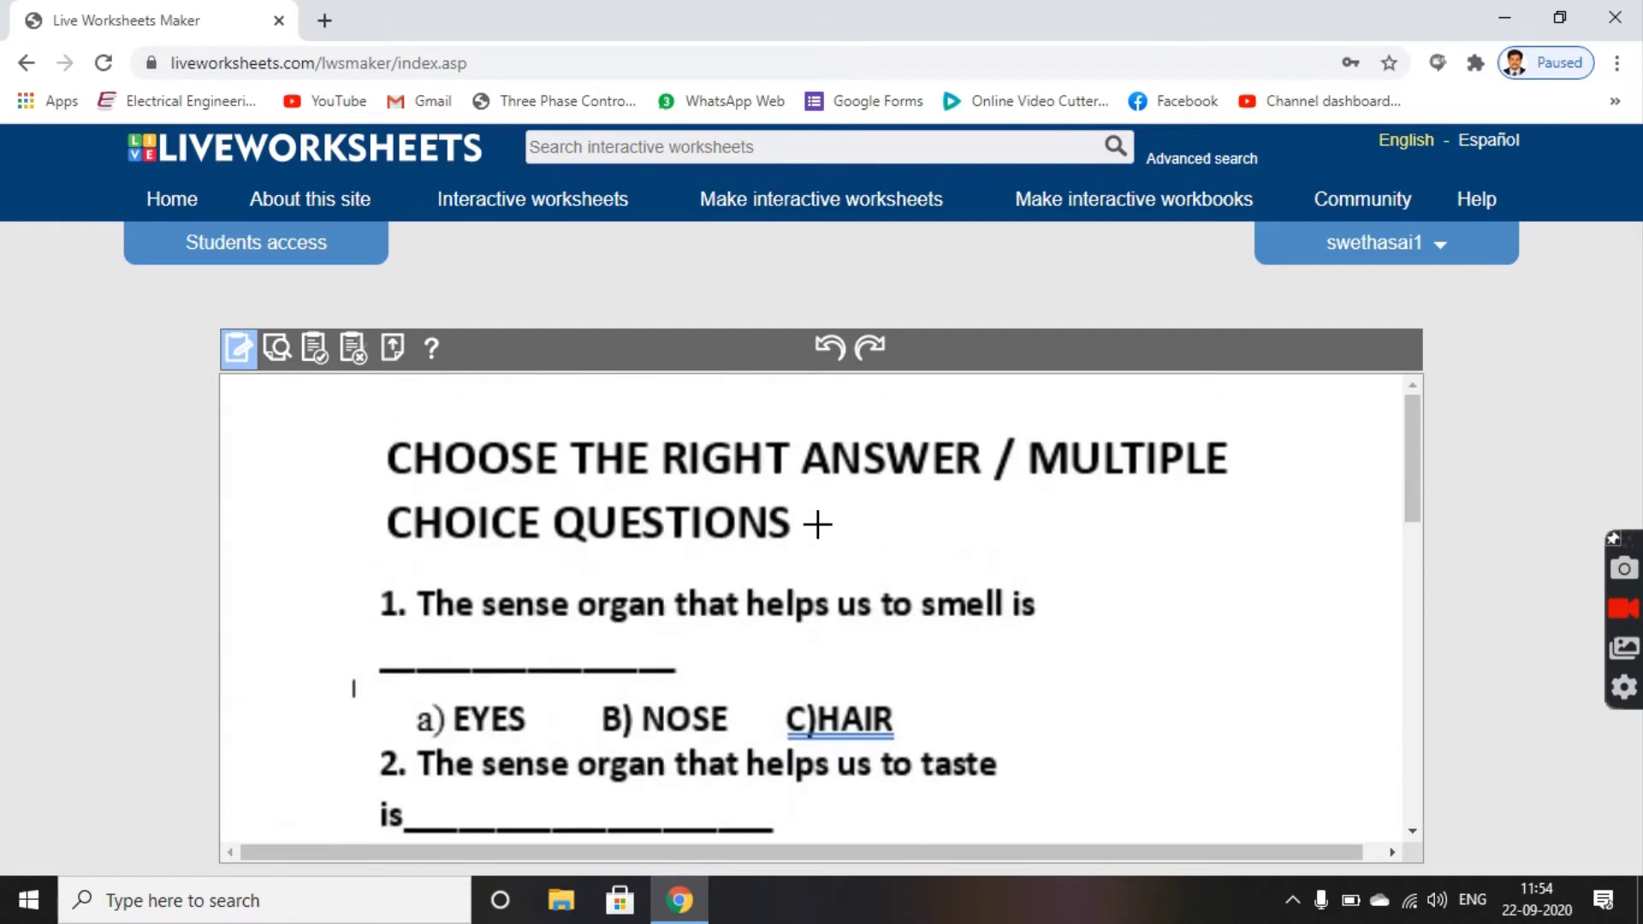
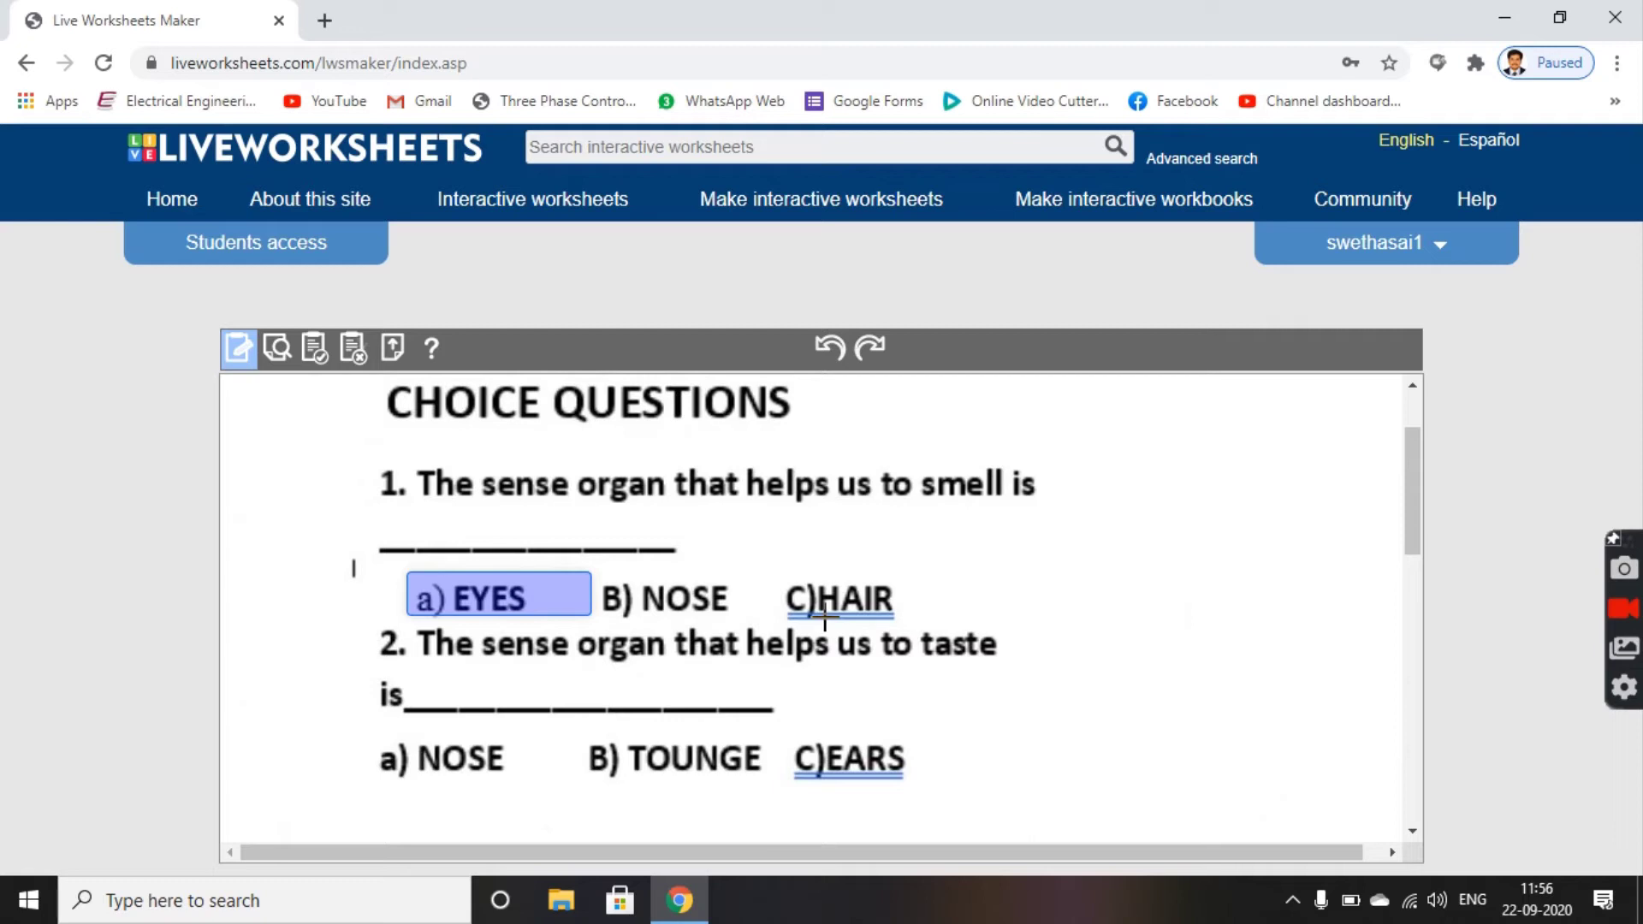
Paste copies of the a) EYES answer box and place them over B) NOSE and C)HAIR
key("ctrl+v")
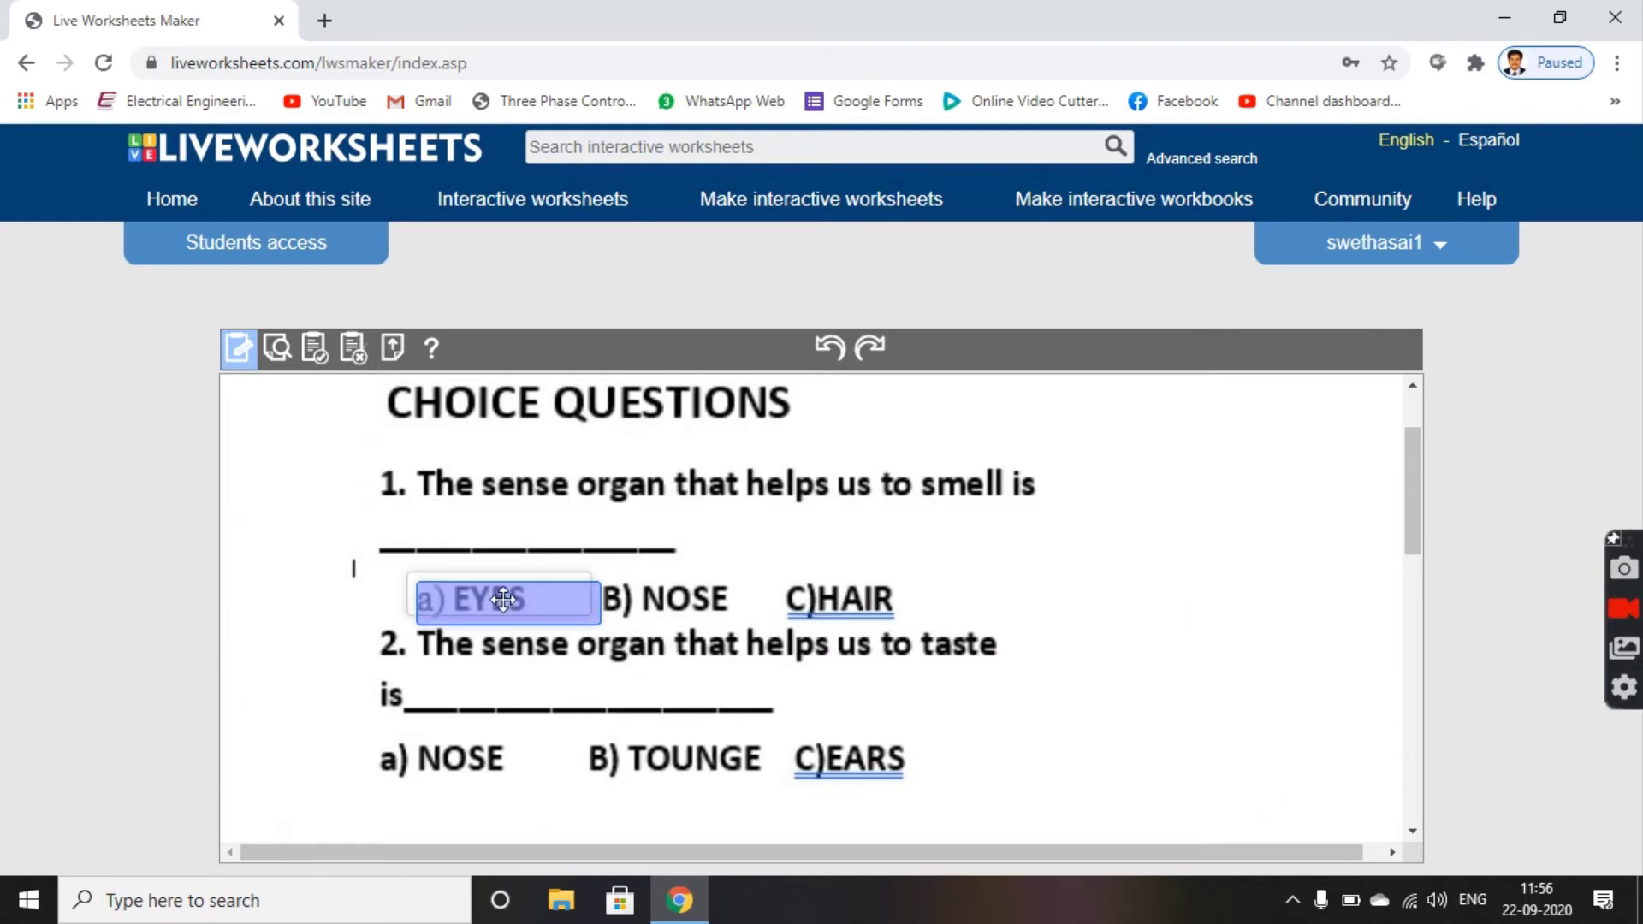
left_click_drag(504, 599, 693, 601)
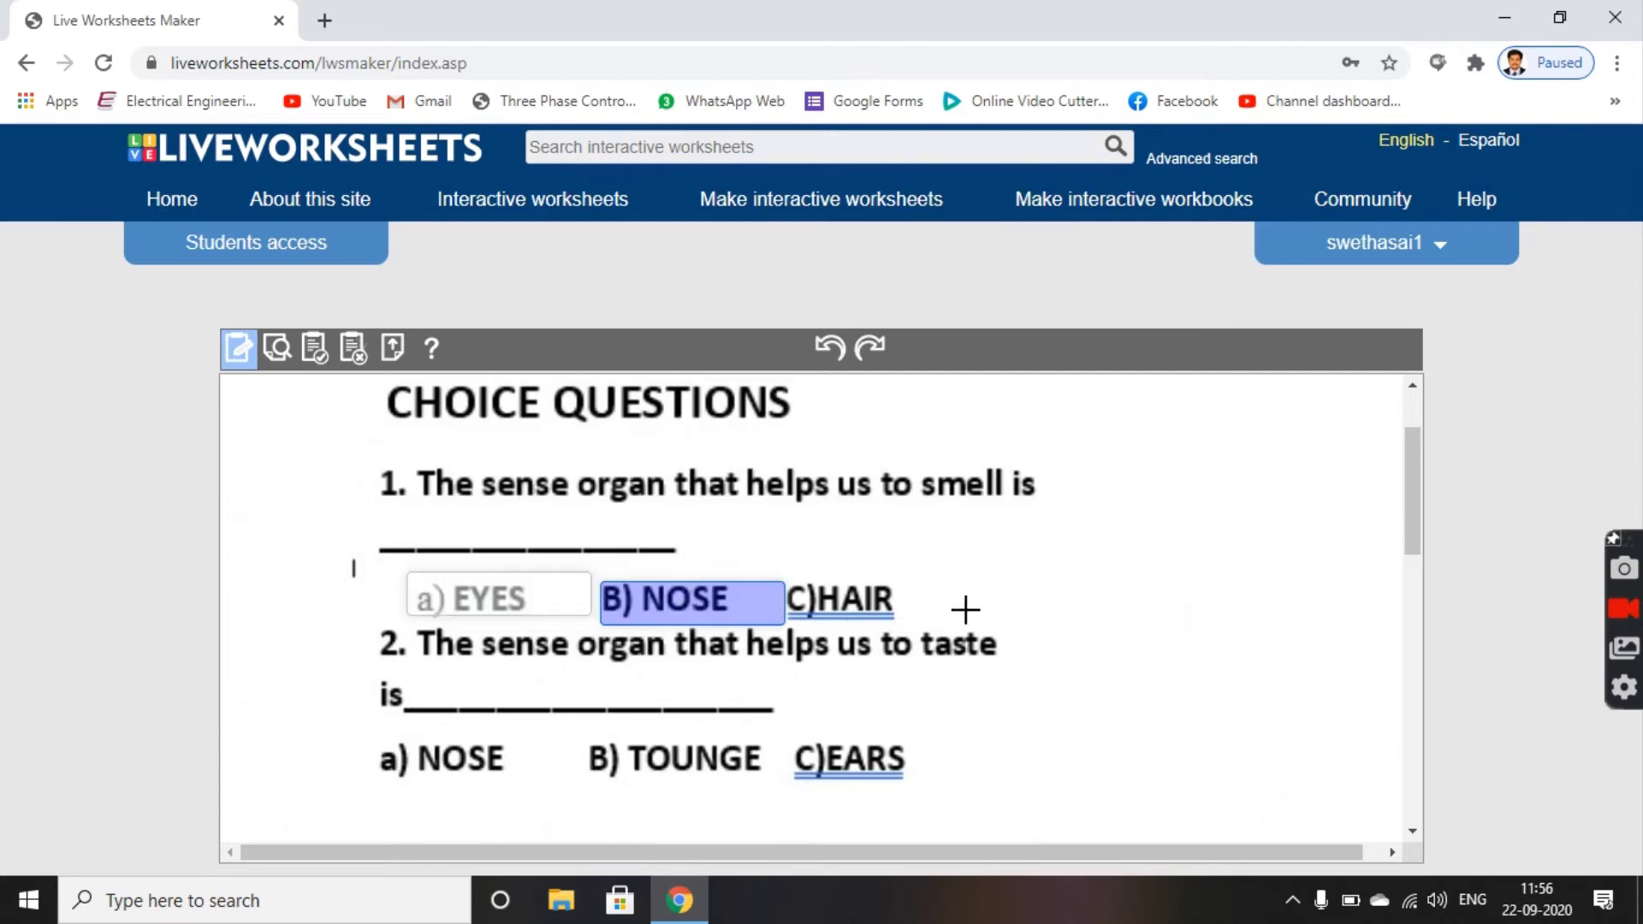
key("ctrl+z")
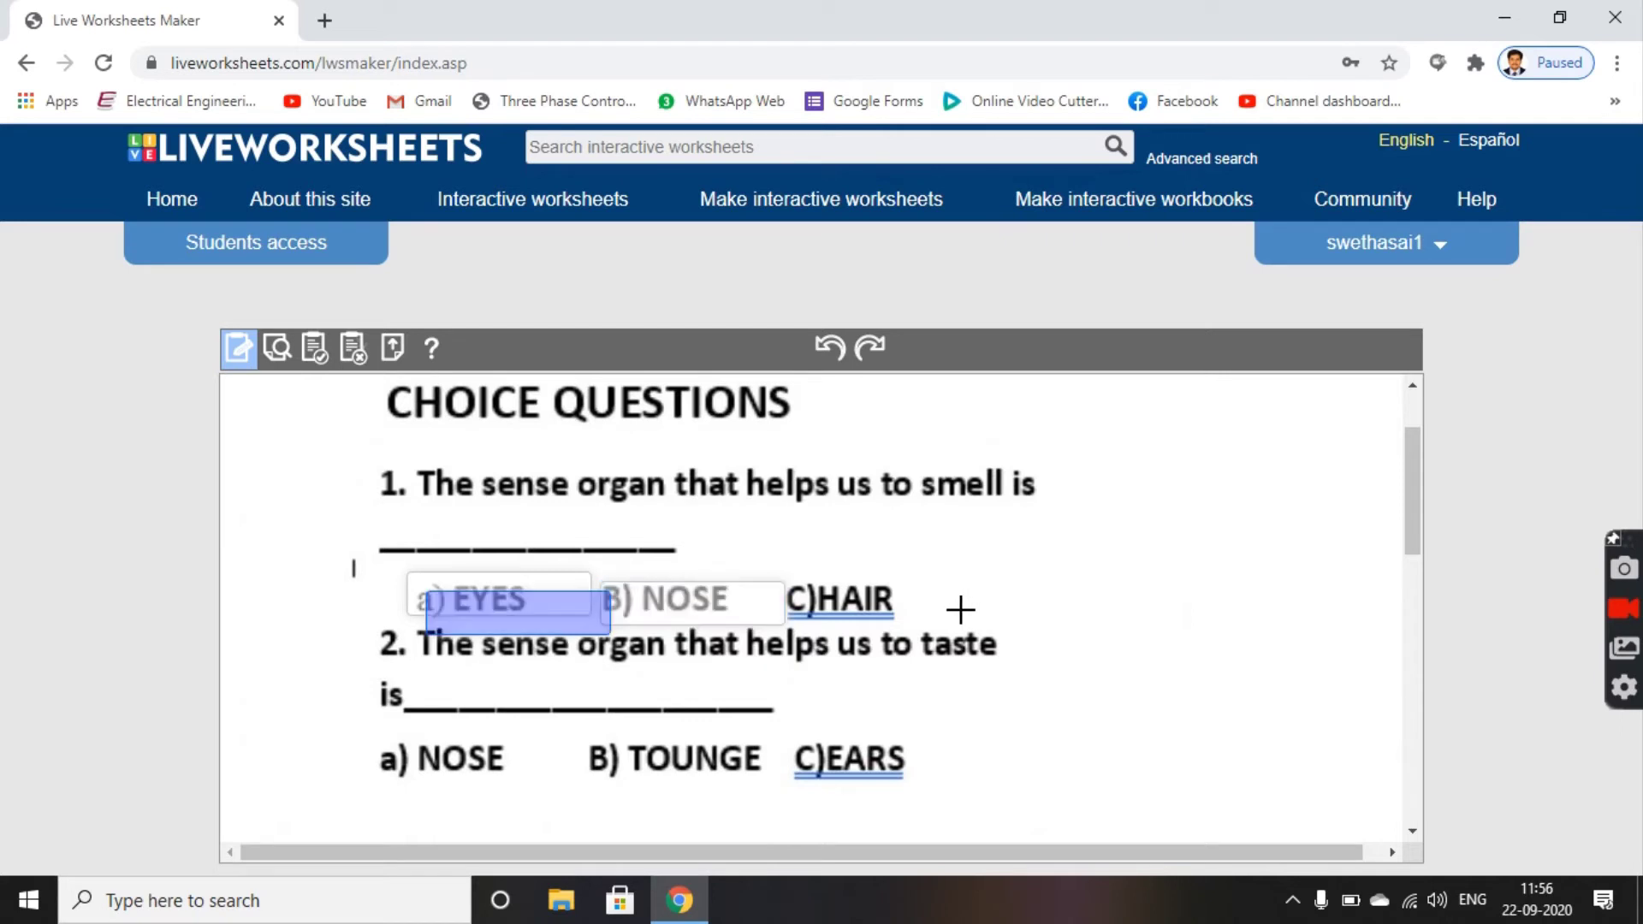
left_click_drag(530, 613, 878, 603)
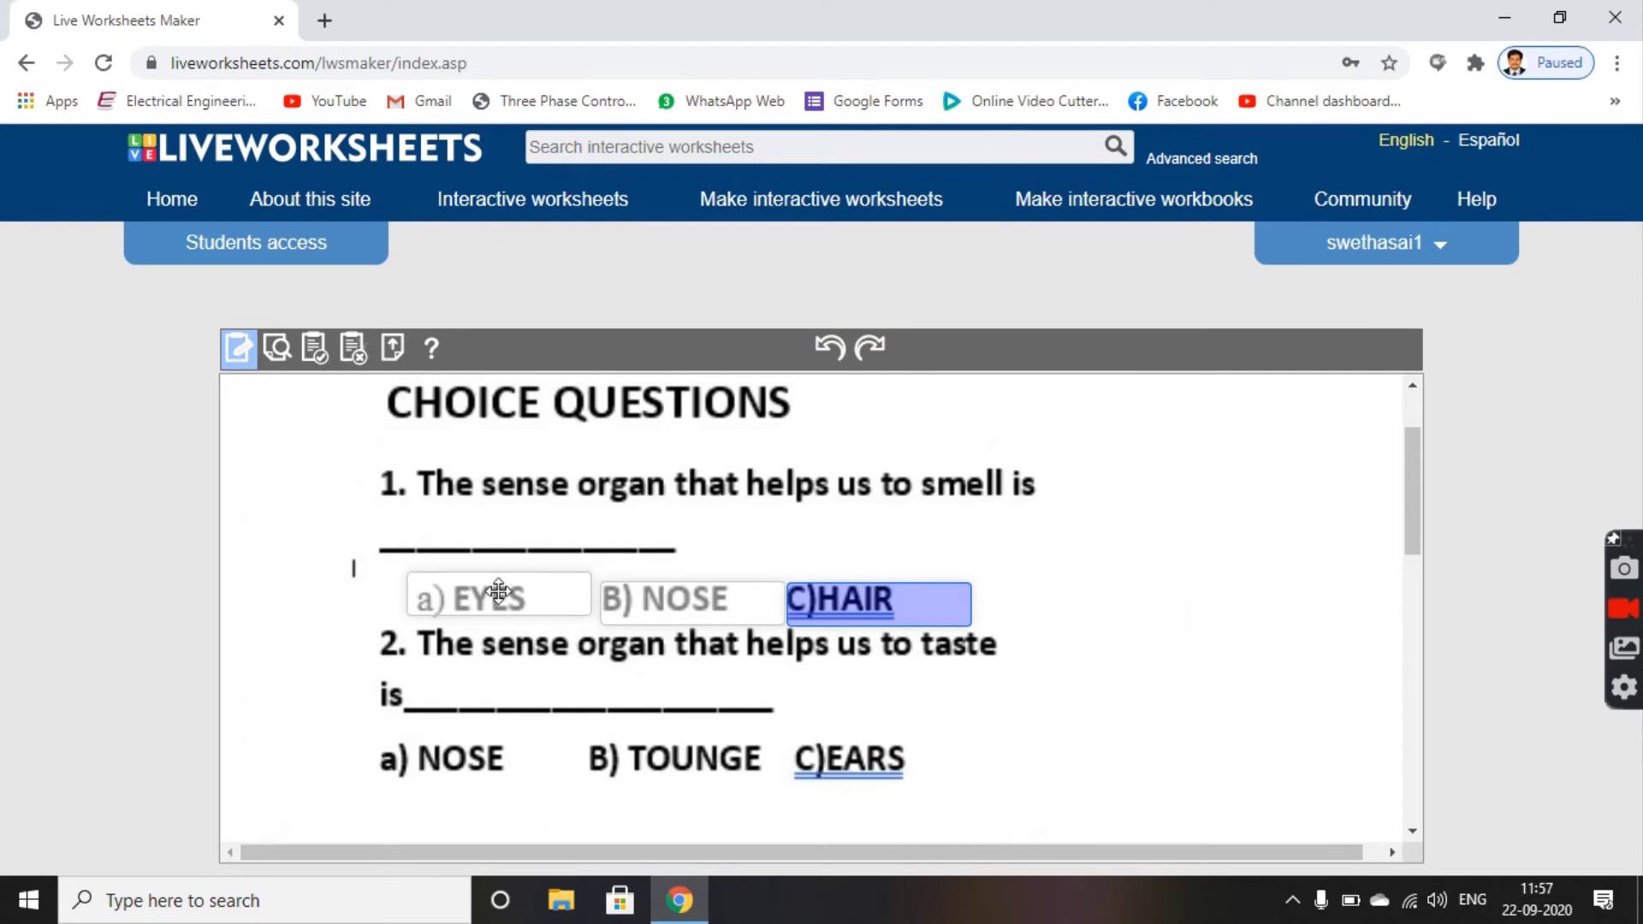
Line up the three answer boxes, test typing in the a) EYES box, then preview the worksheet
left_click_drag(498, 591, 482, 590)
left_click_drag(689, 604, 672, 596)
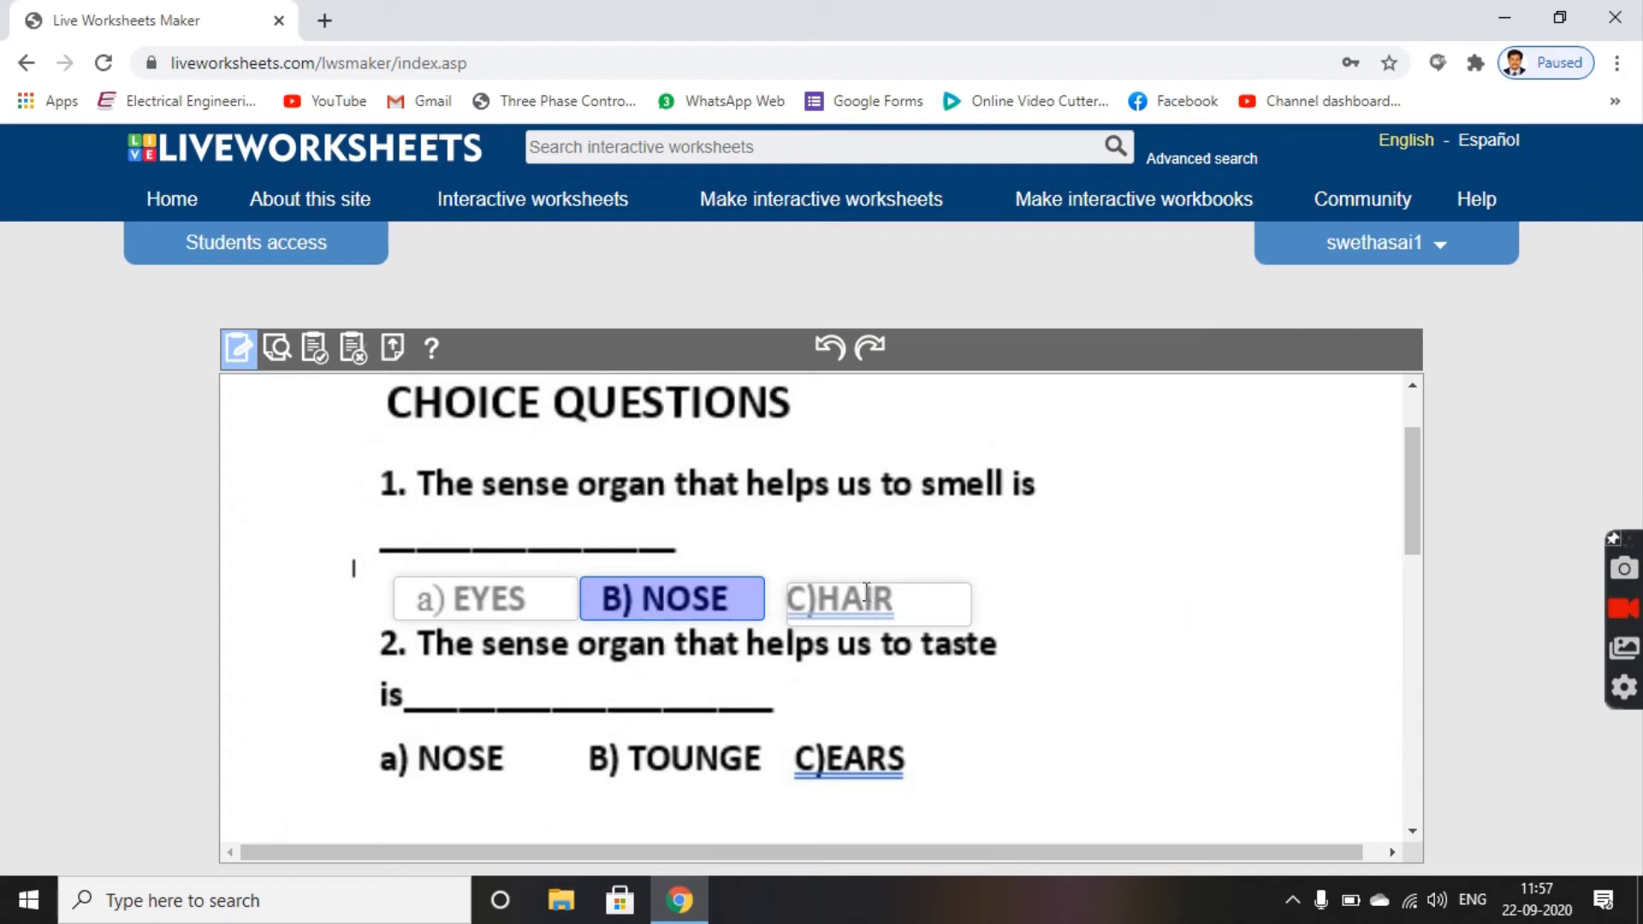
left_click(866, 597)
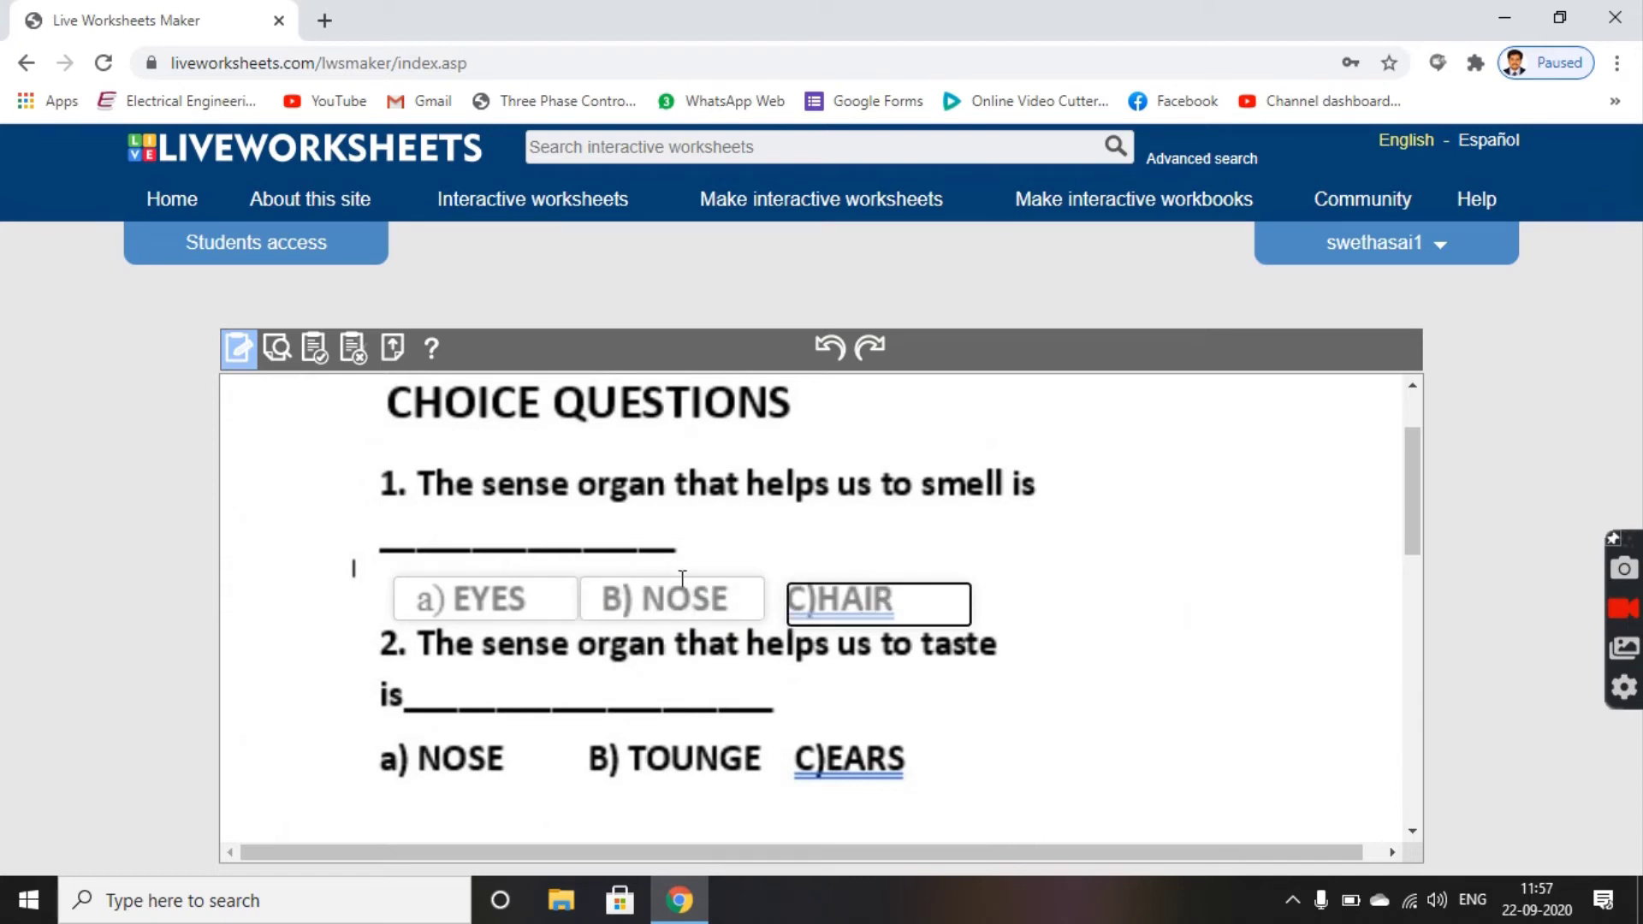
left_click(438, 596)
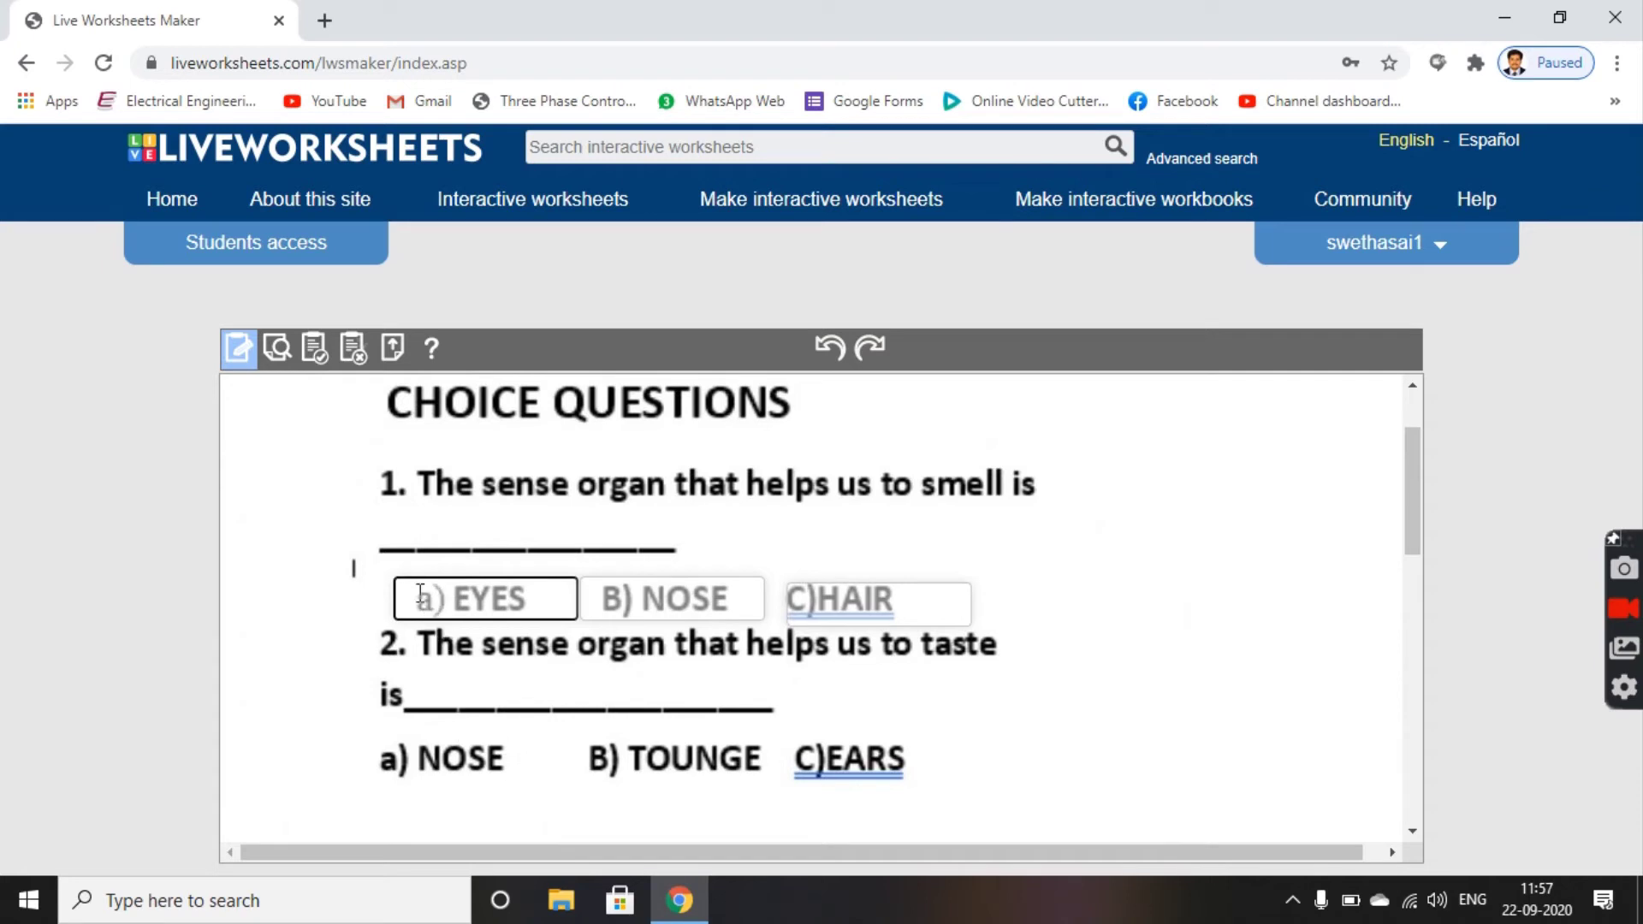
type("dfdfd")
key("BackSpace")
key("BackSpace")
key("BackSpace")
key("BackSpace")
left_click(278, 349)
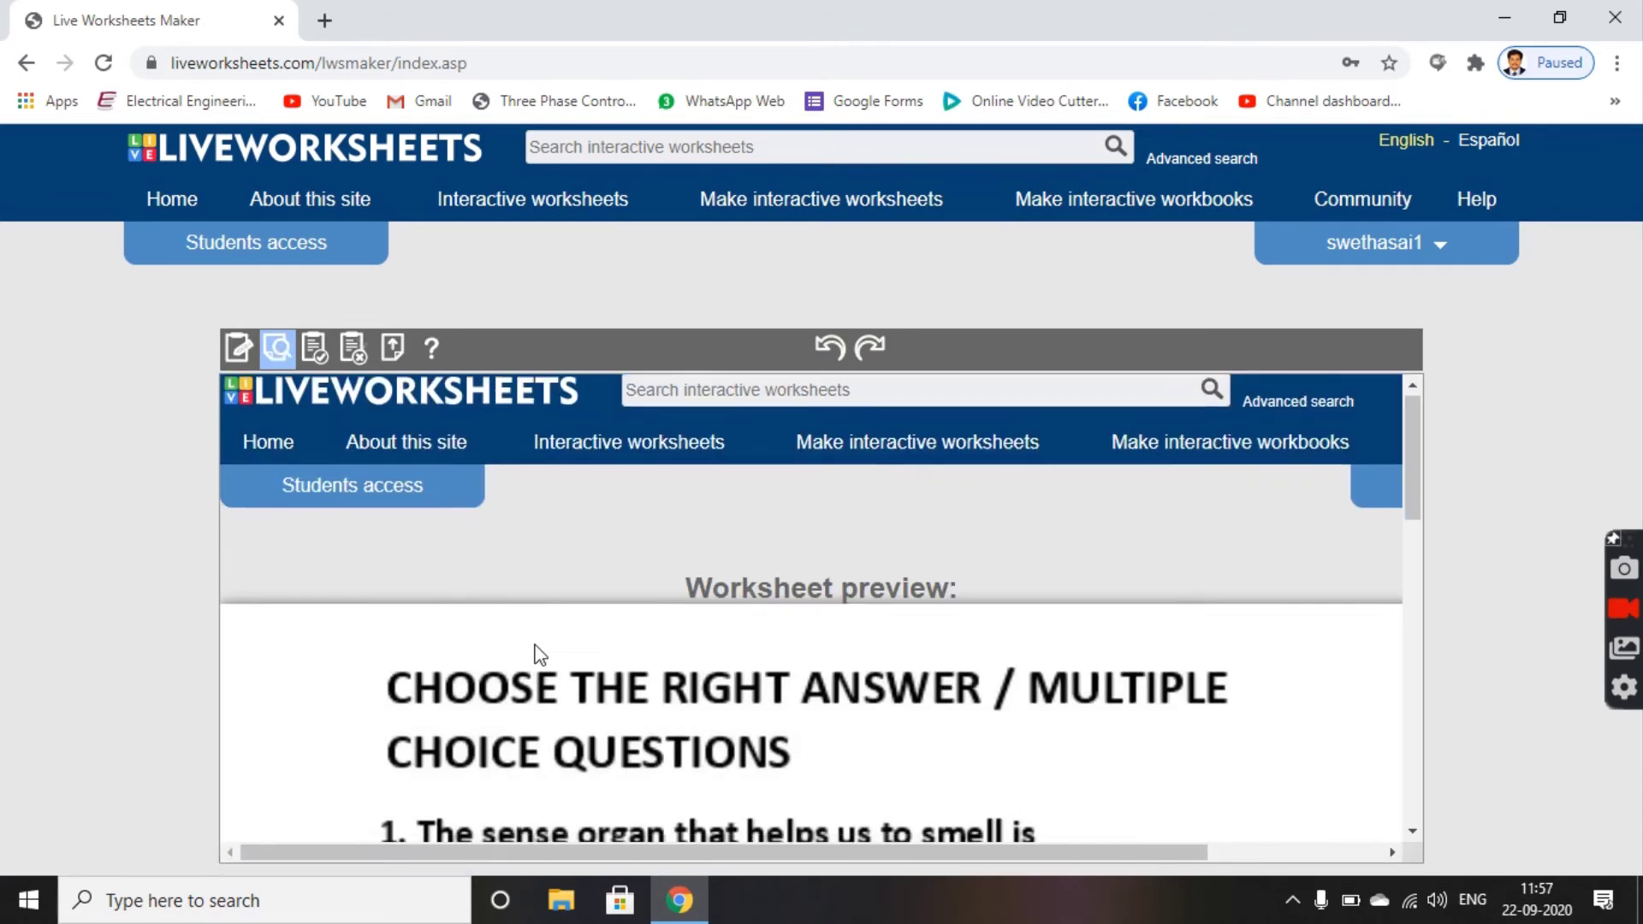
Try saving the worksheet, then cancel at the blank-textboxes warning
scroll(539, 654, "down", 1)
scroll(531, 667, "up", 3)
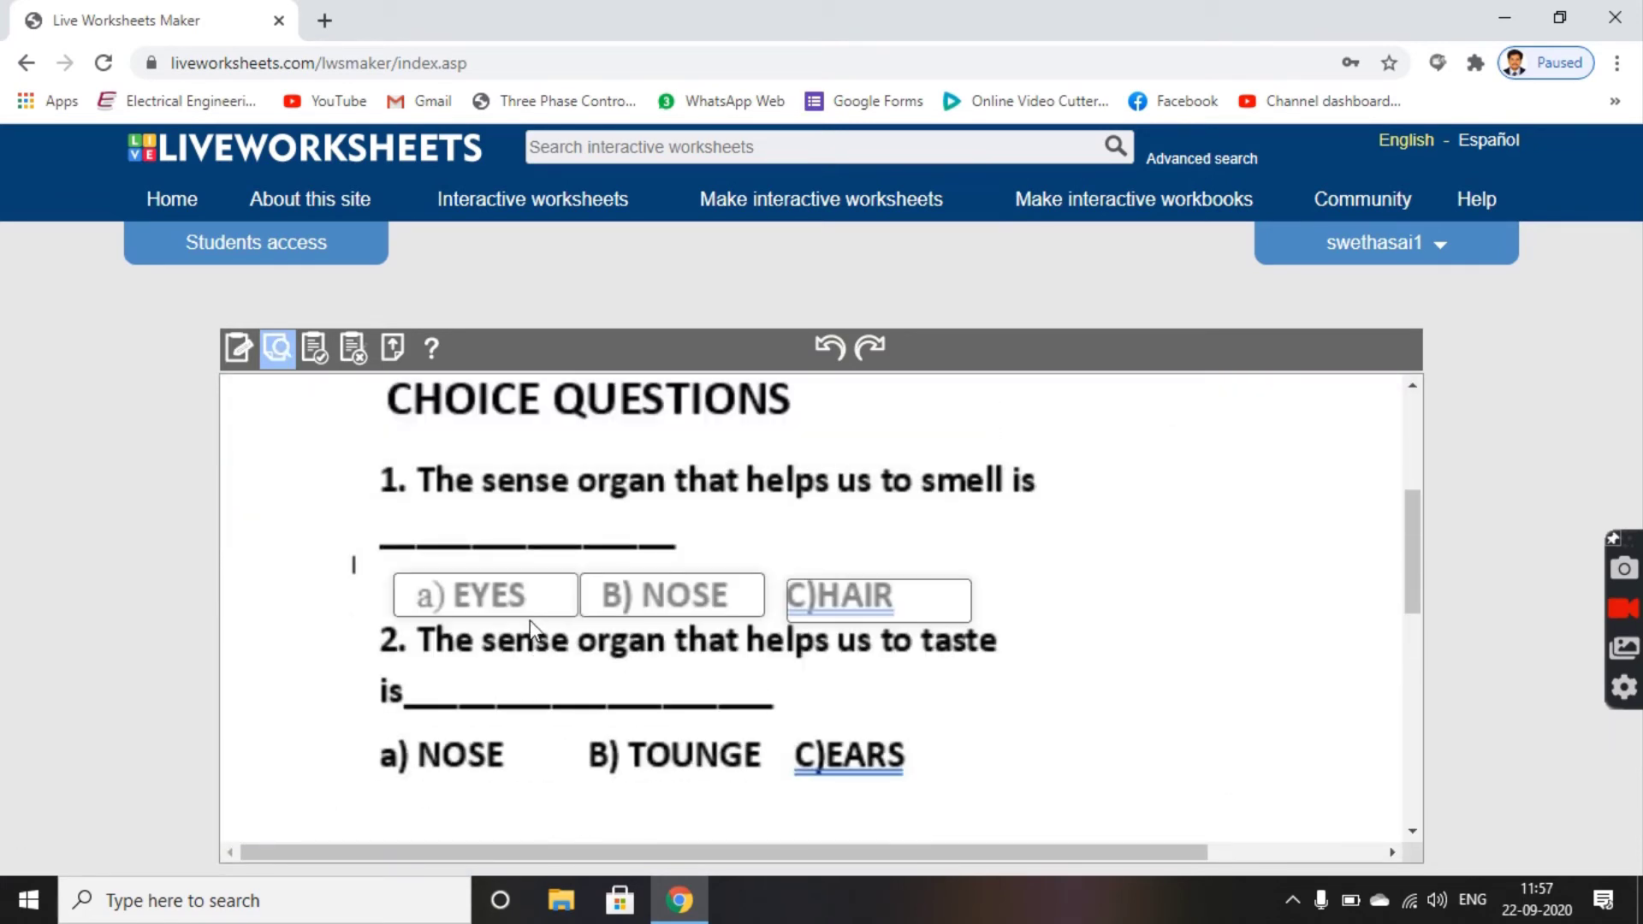
left_click(325, 360)
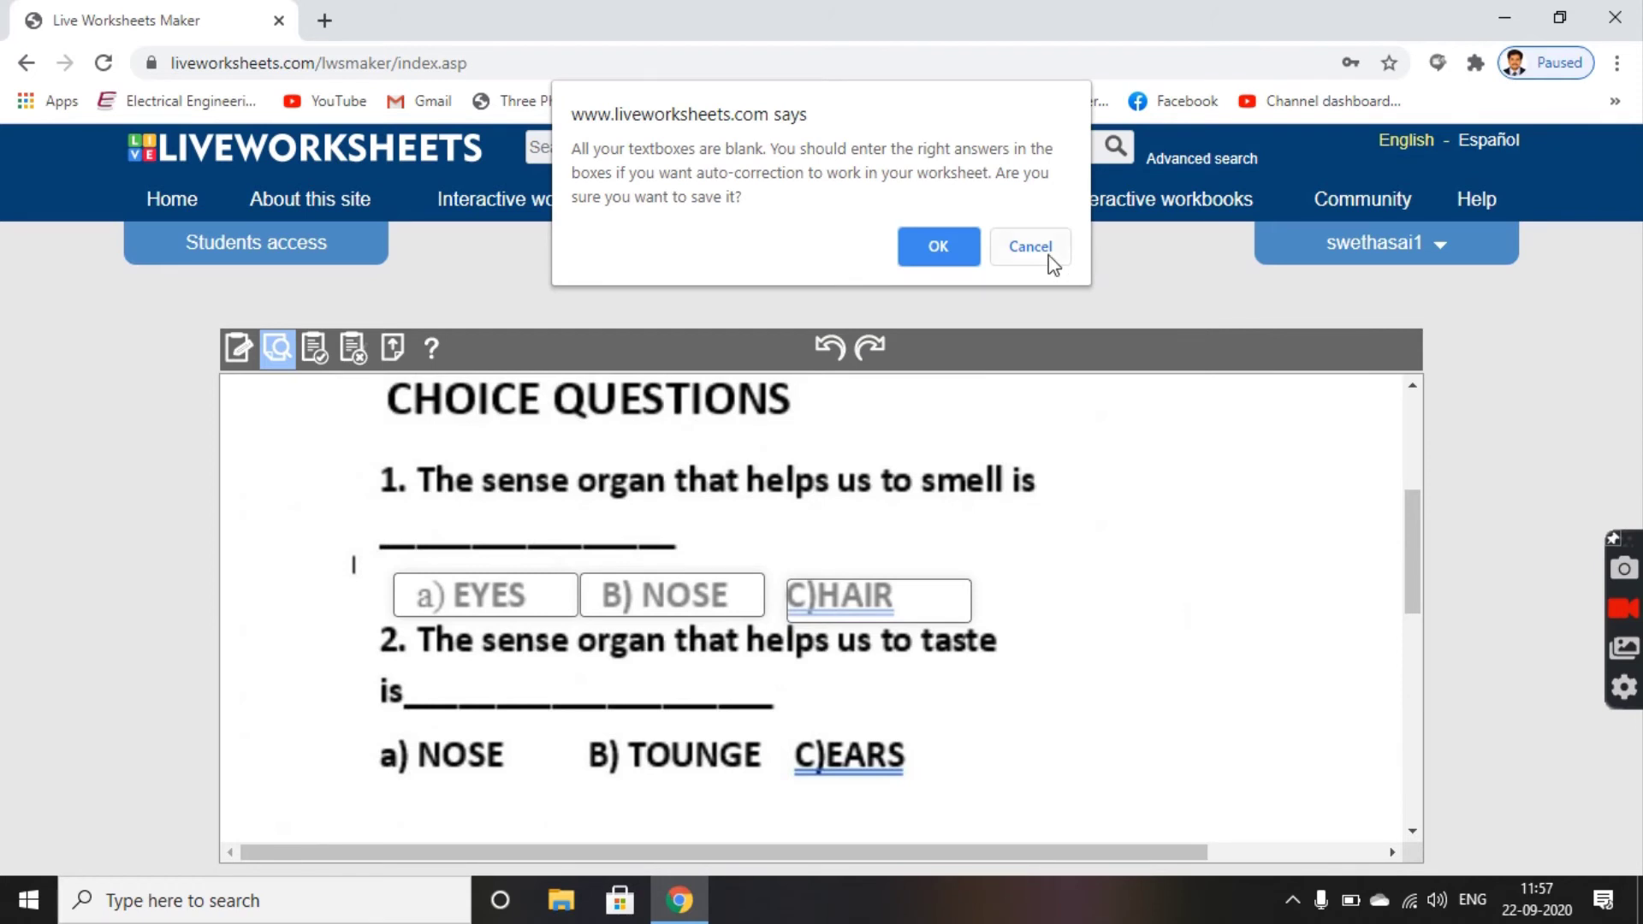
left_click(1049, 256)
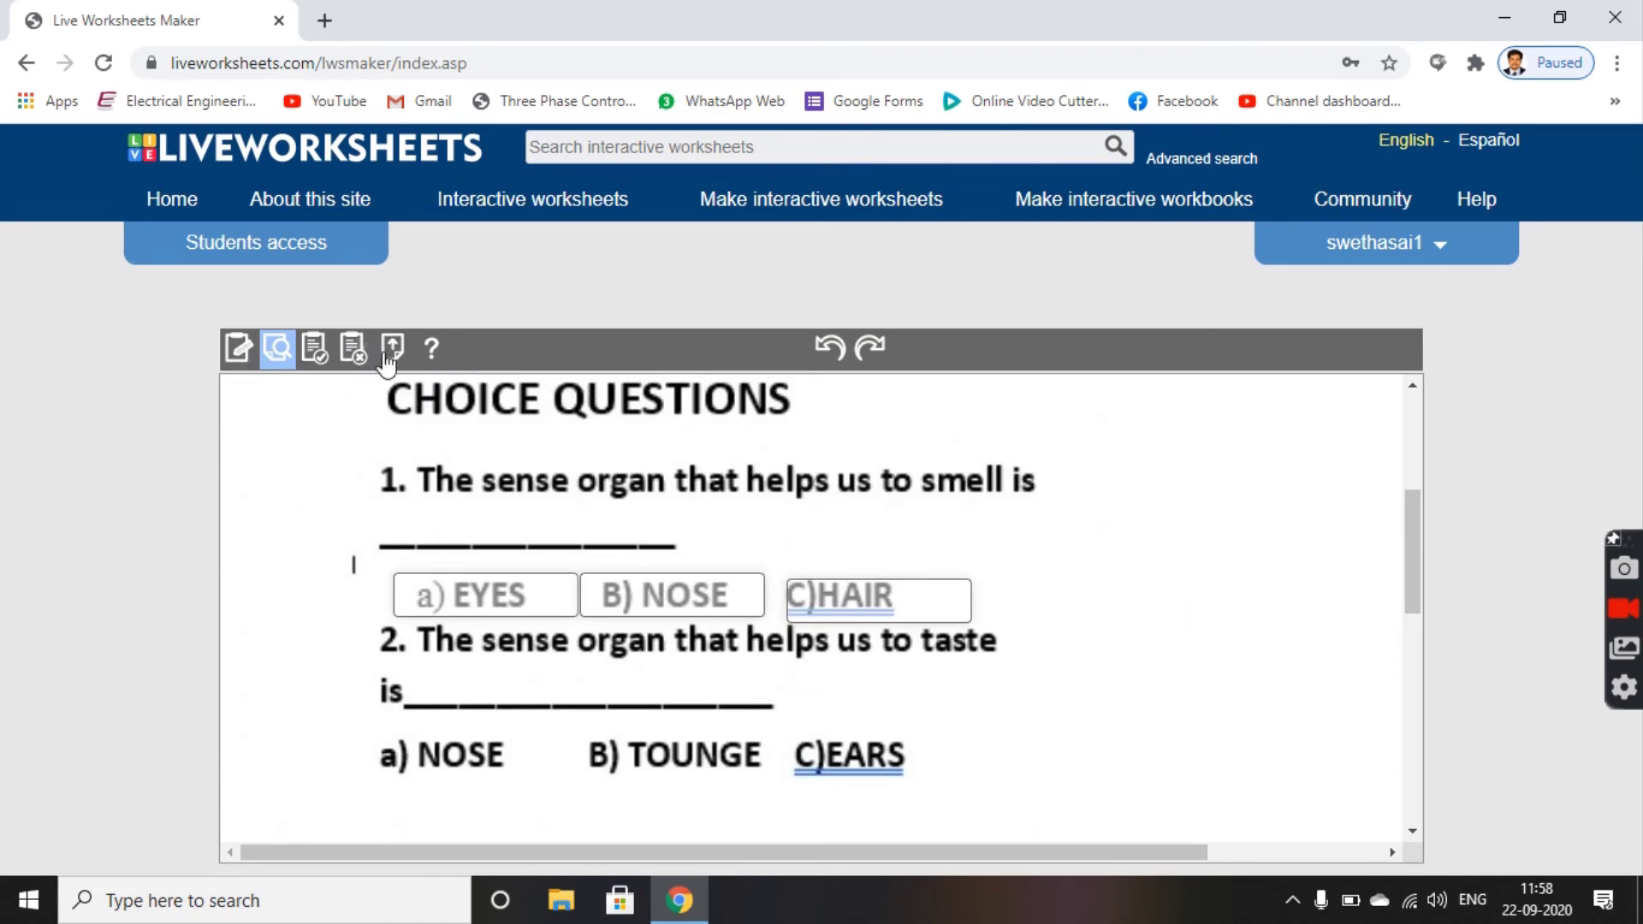
Recheck the worksheet in edit and preview modes, then save it despite the blank answer boxes
left_click(241, 347)
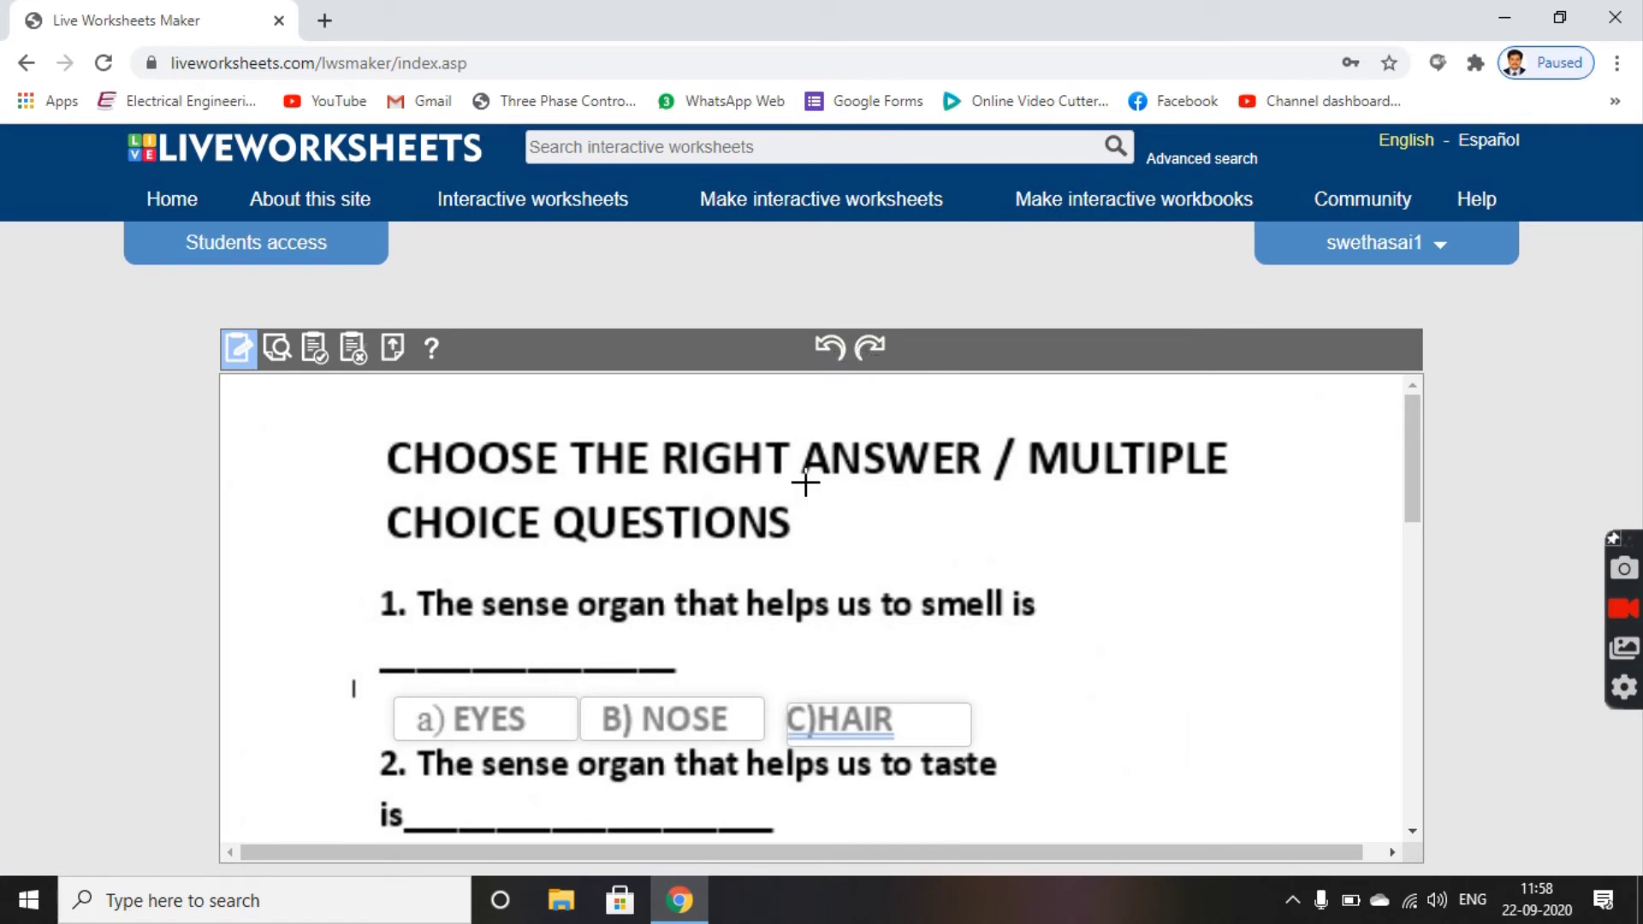
scroll(800, 524, "down", 7)
scroll(800, 539, "up", 7)
left_click(286, 344)
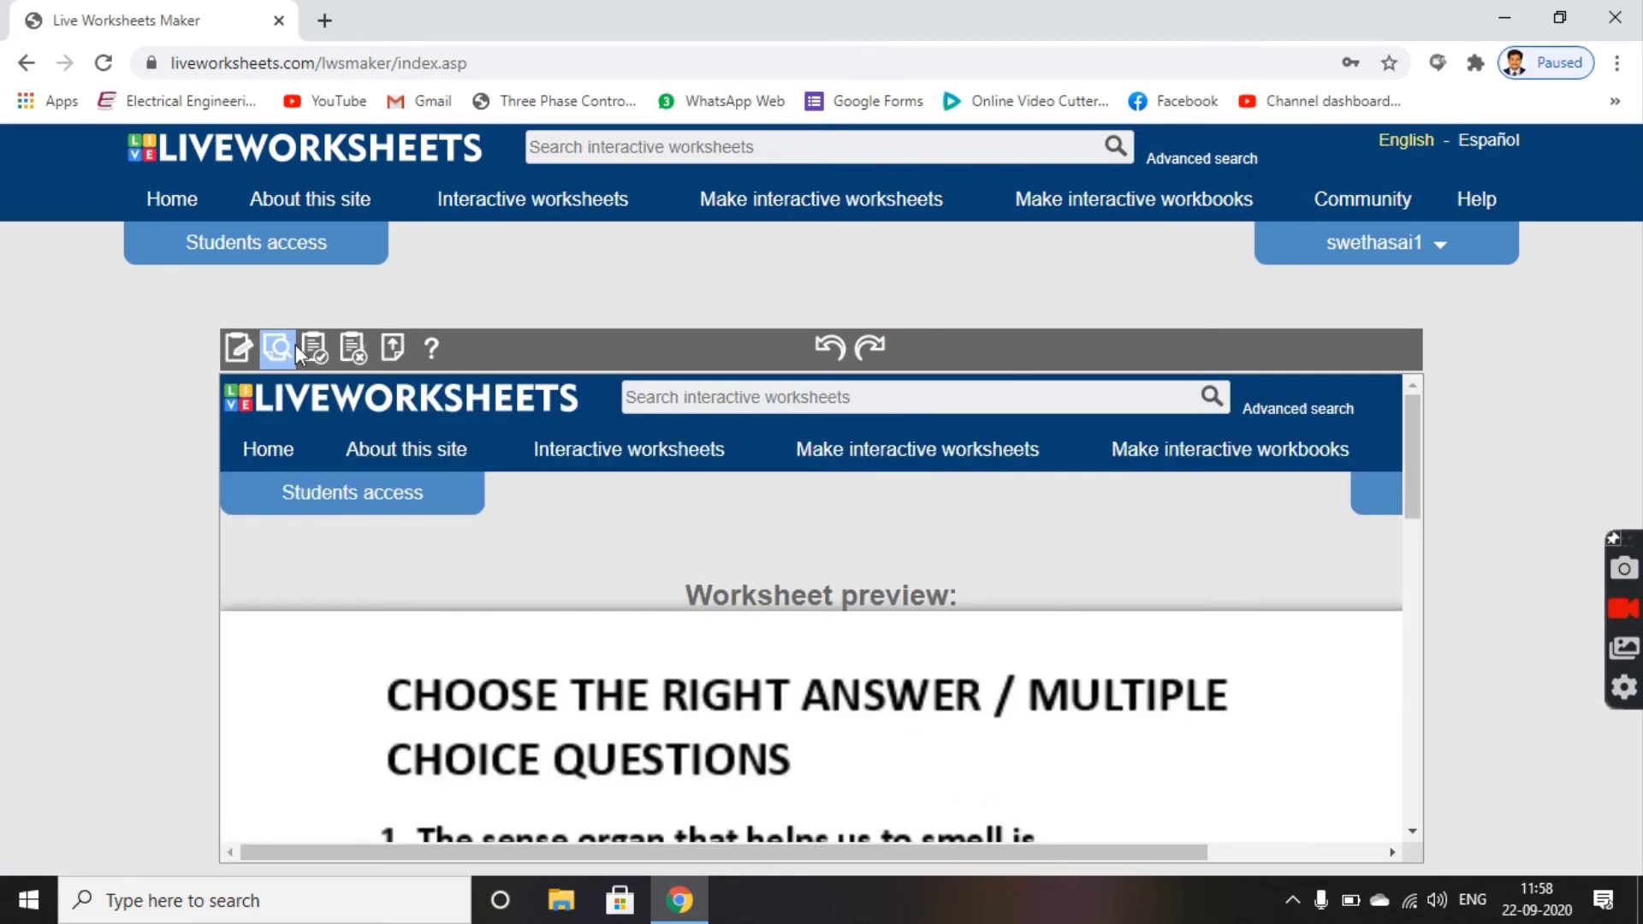
left_click(314, 350)
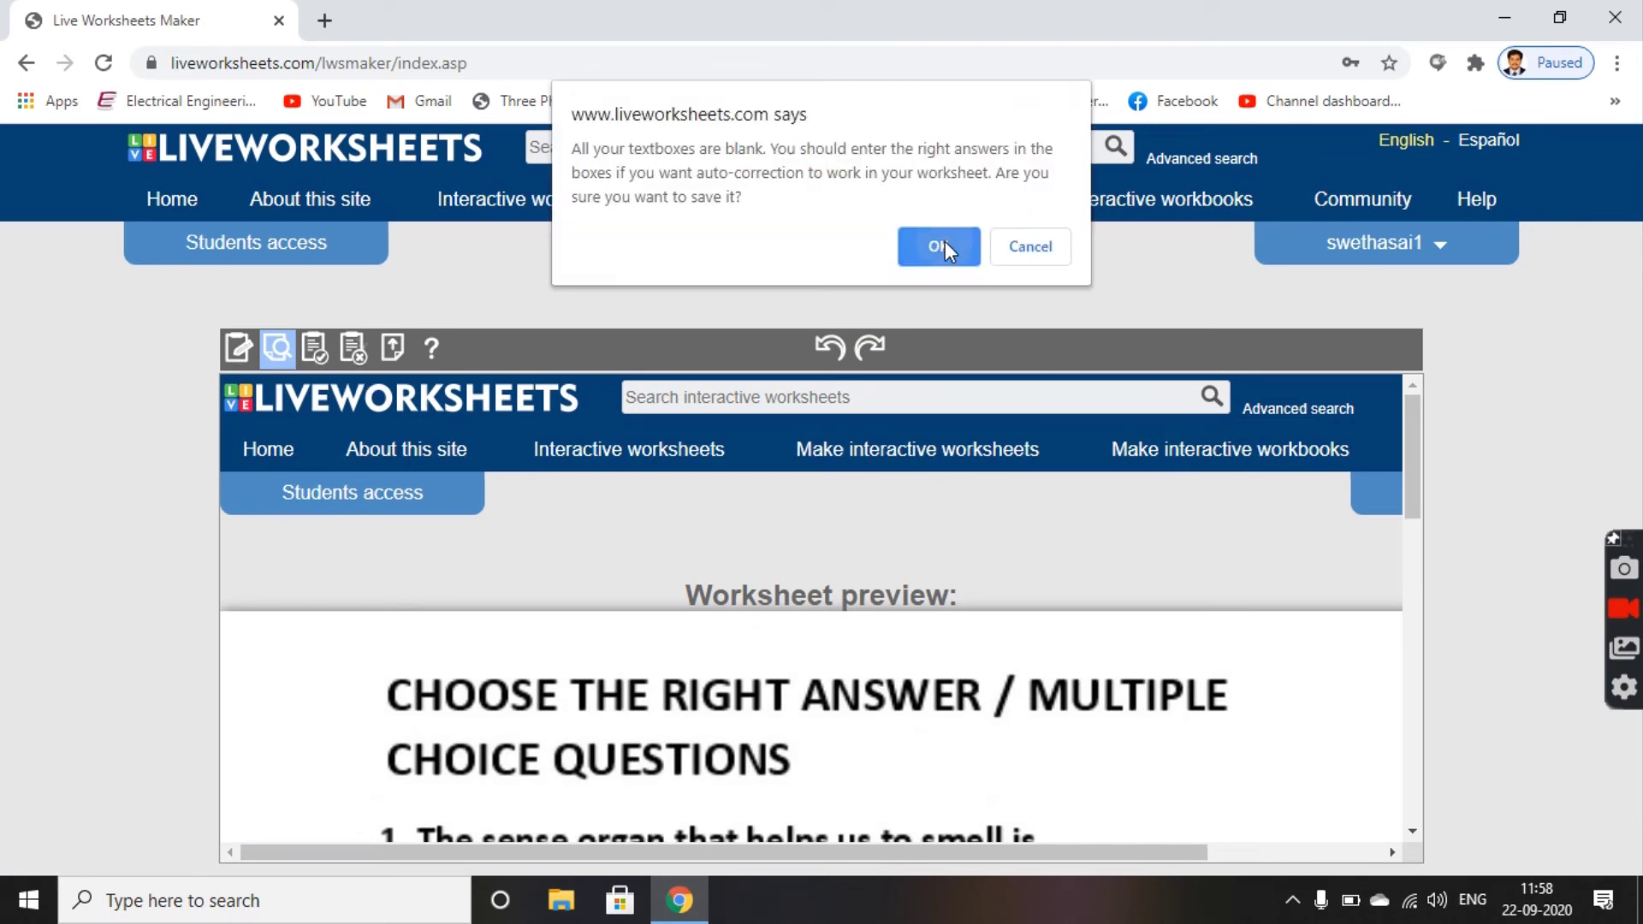
left_click(945, 245)
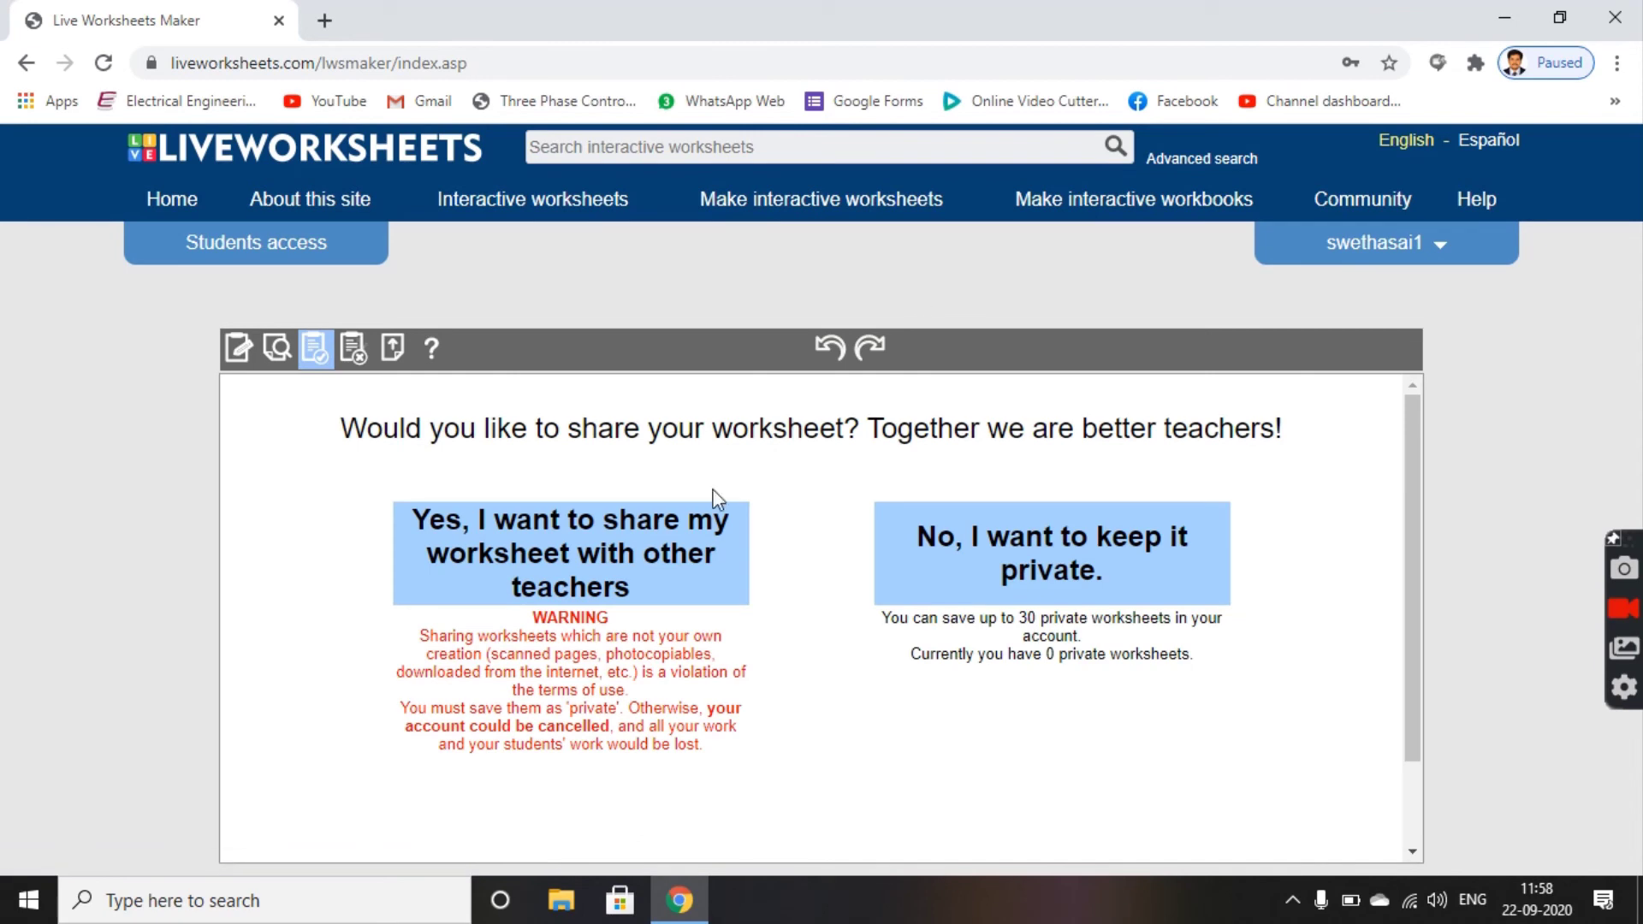
Share the worksheet with other teachers, reuse a suggested title, and set the language to English
scroll(536, 572, "down", 2)
scroll(537, 572, "up", 2)
left_click(594, 579)
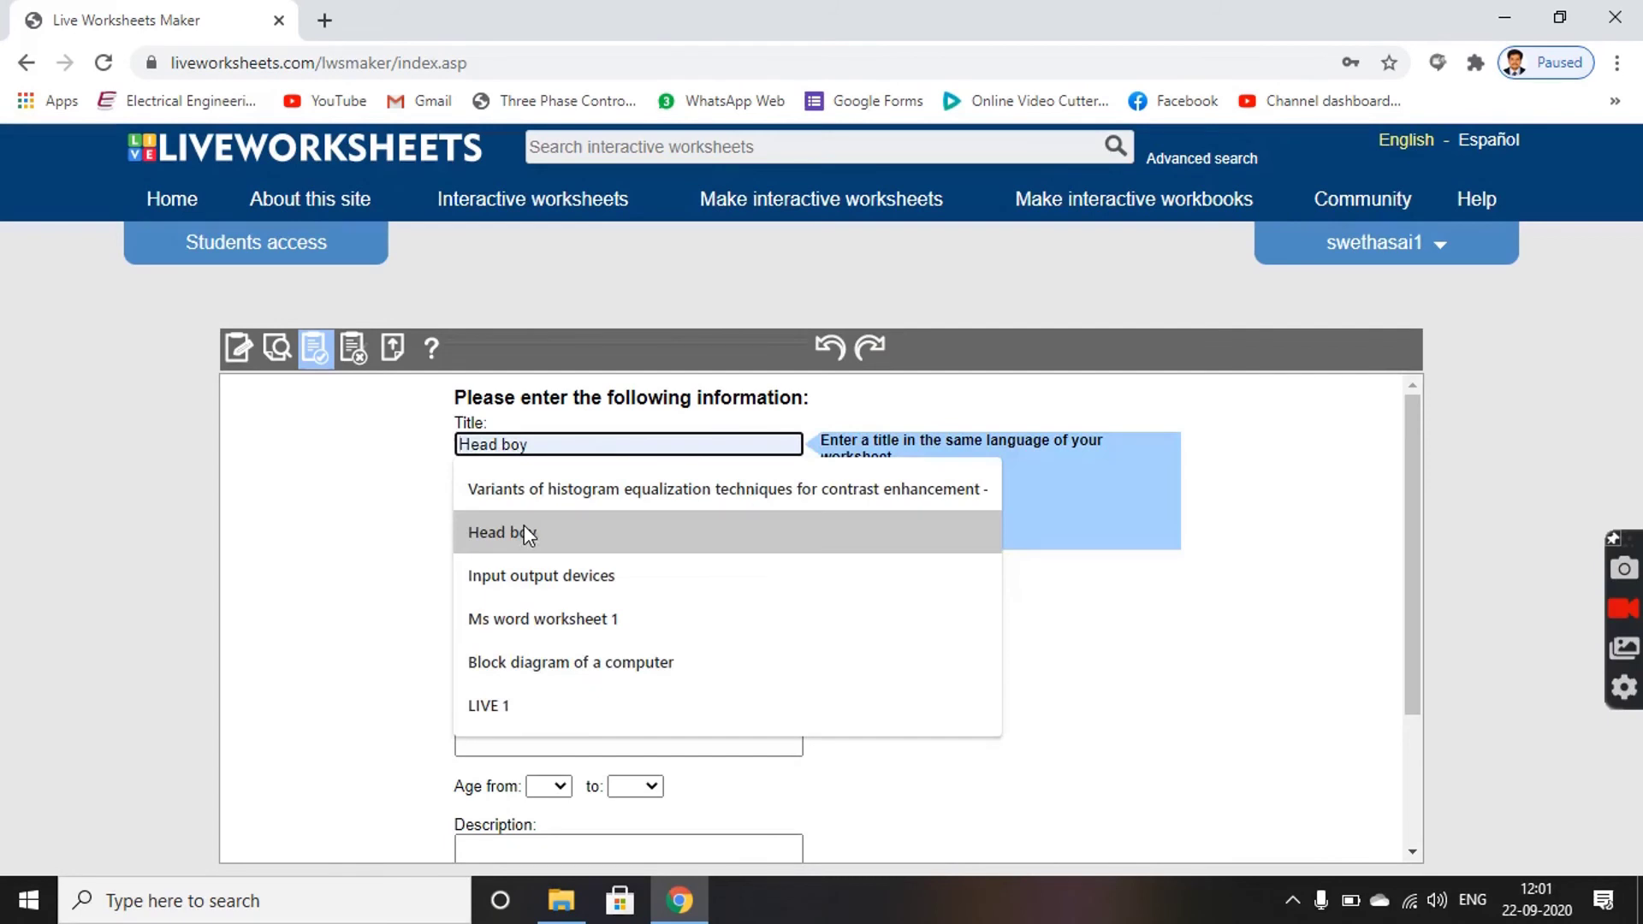
left_click(530, 575)
left_click(541, 505)
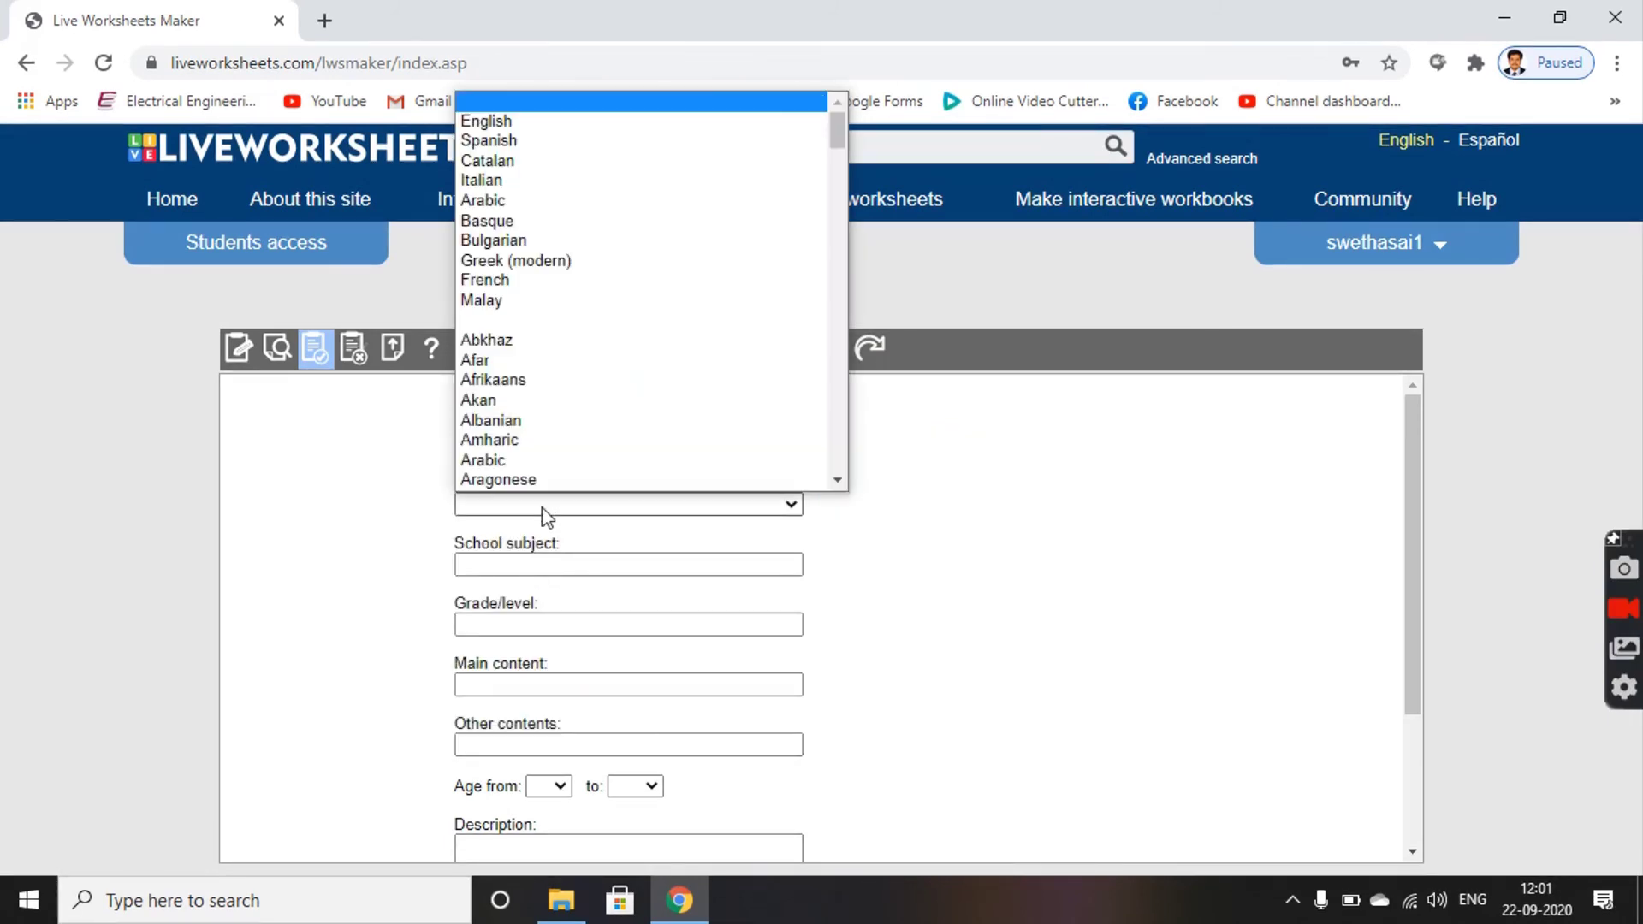
scroll(571, 419, "down", 3)
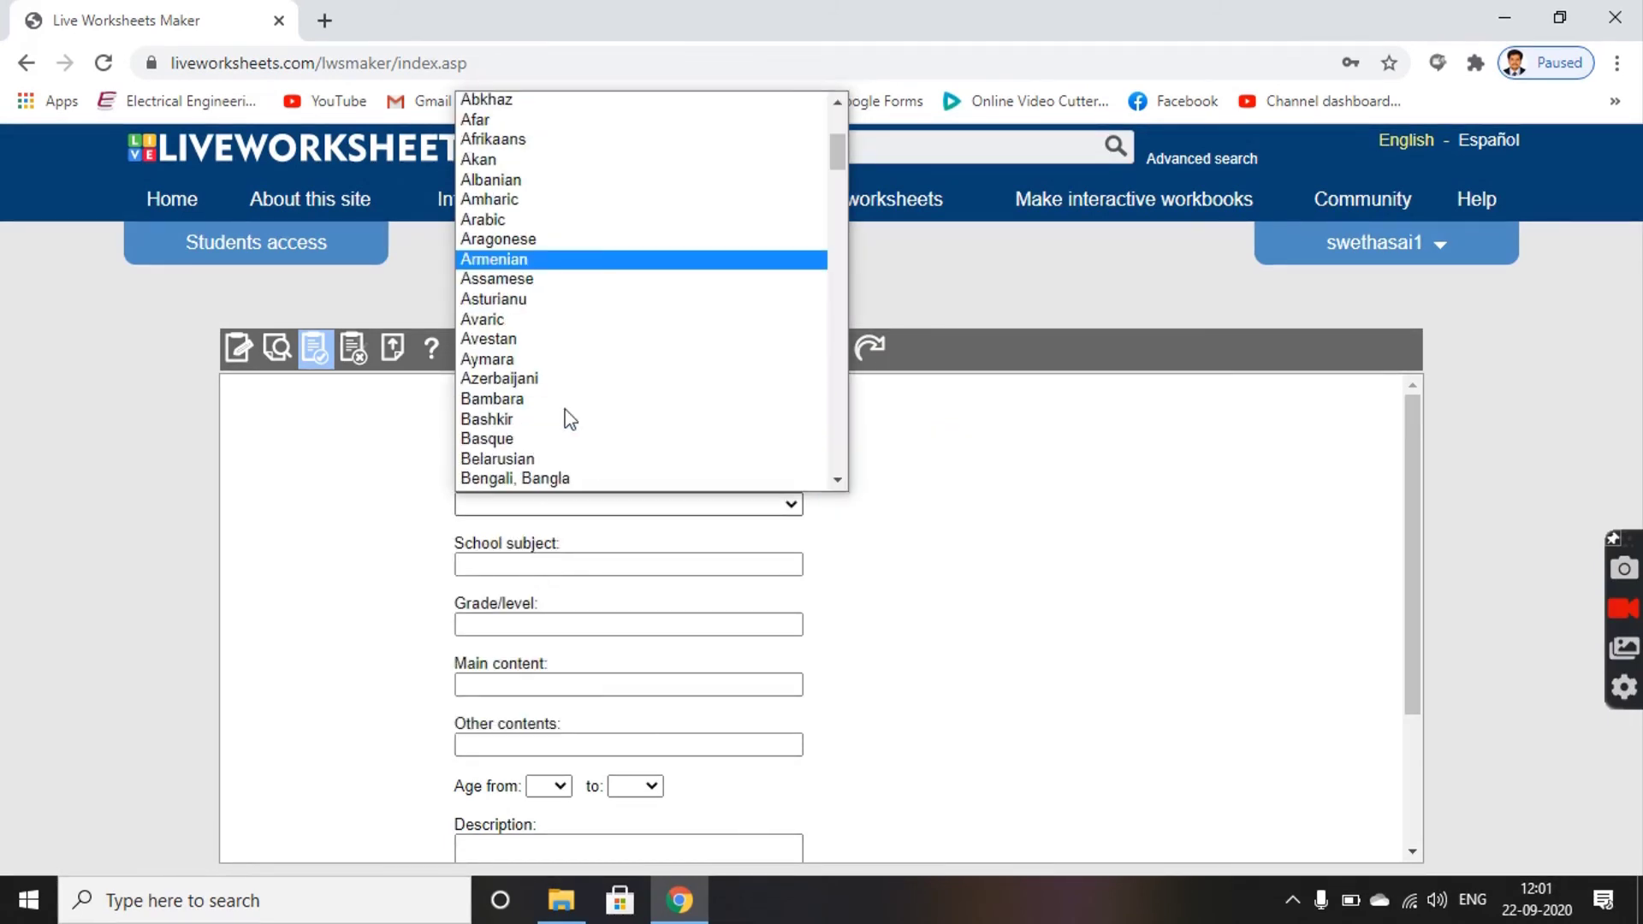
scroll(570, 419, "down", 5)
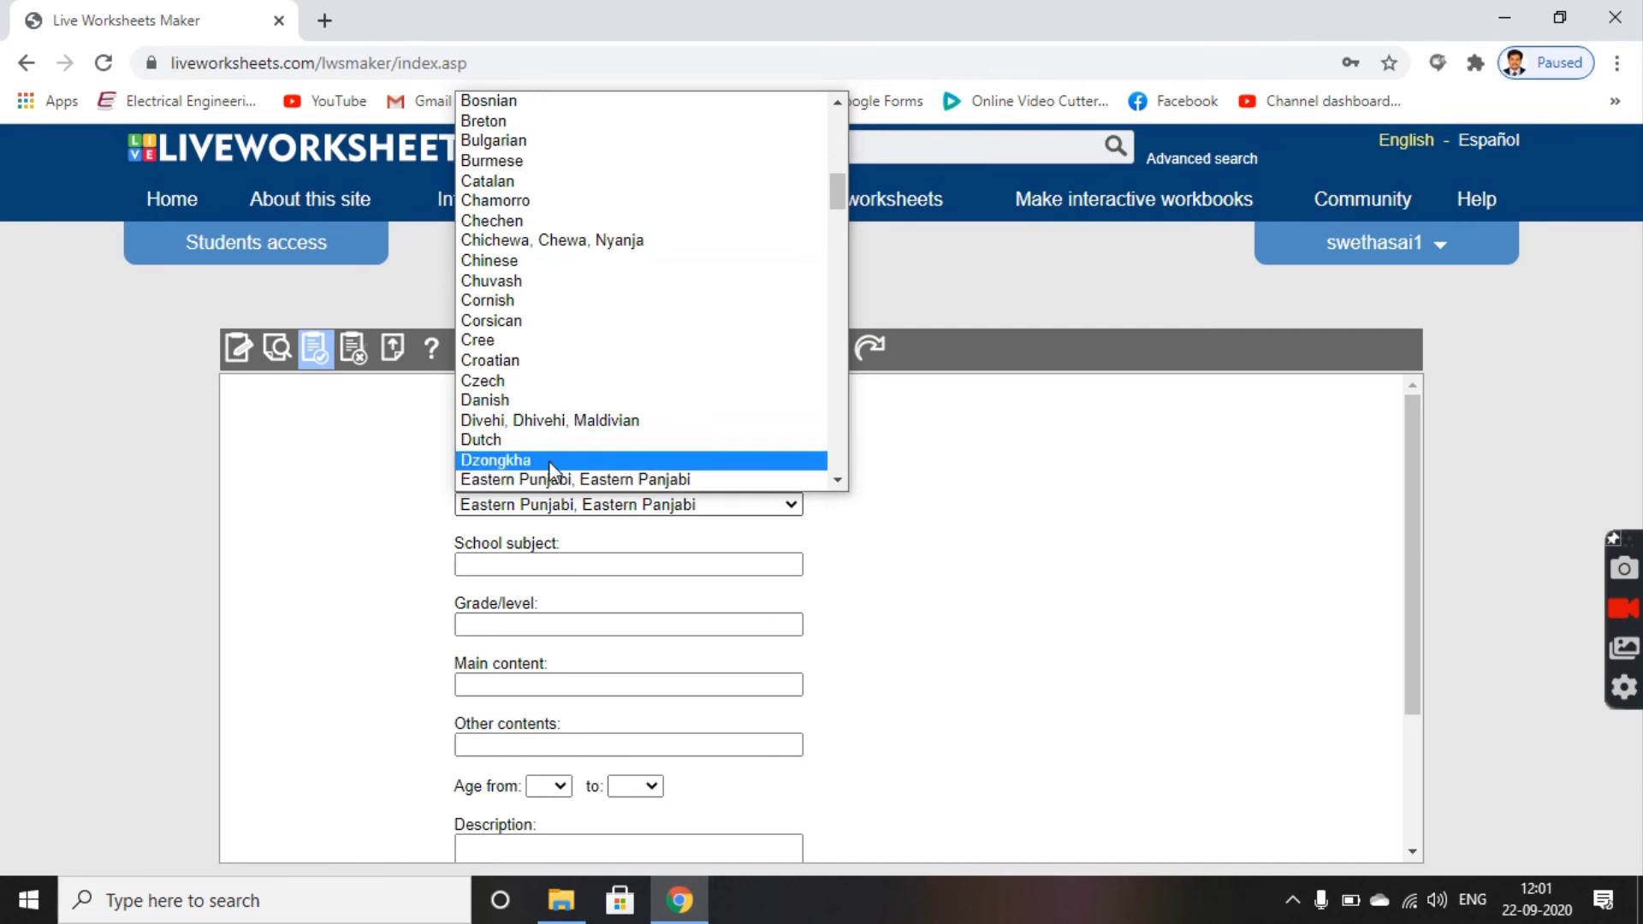
scroll(548, 460, "down", 15)
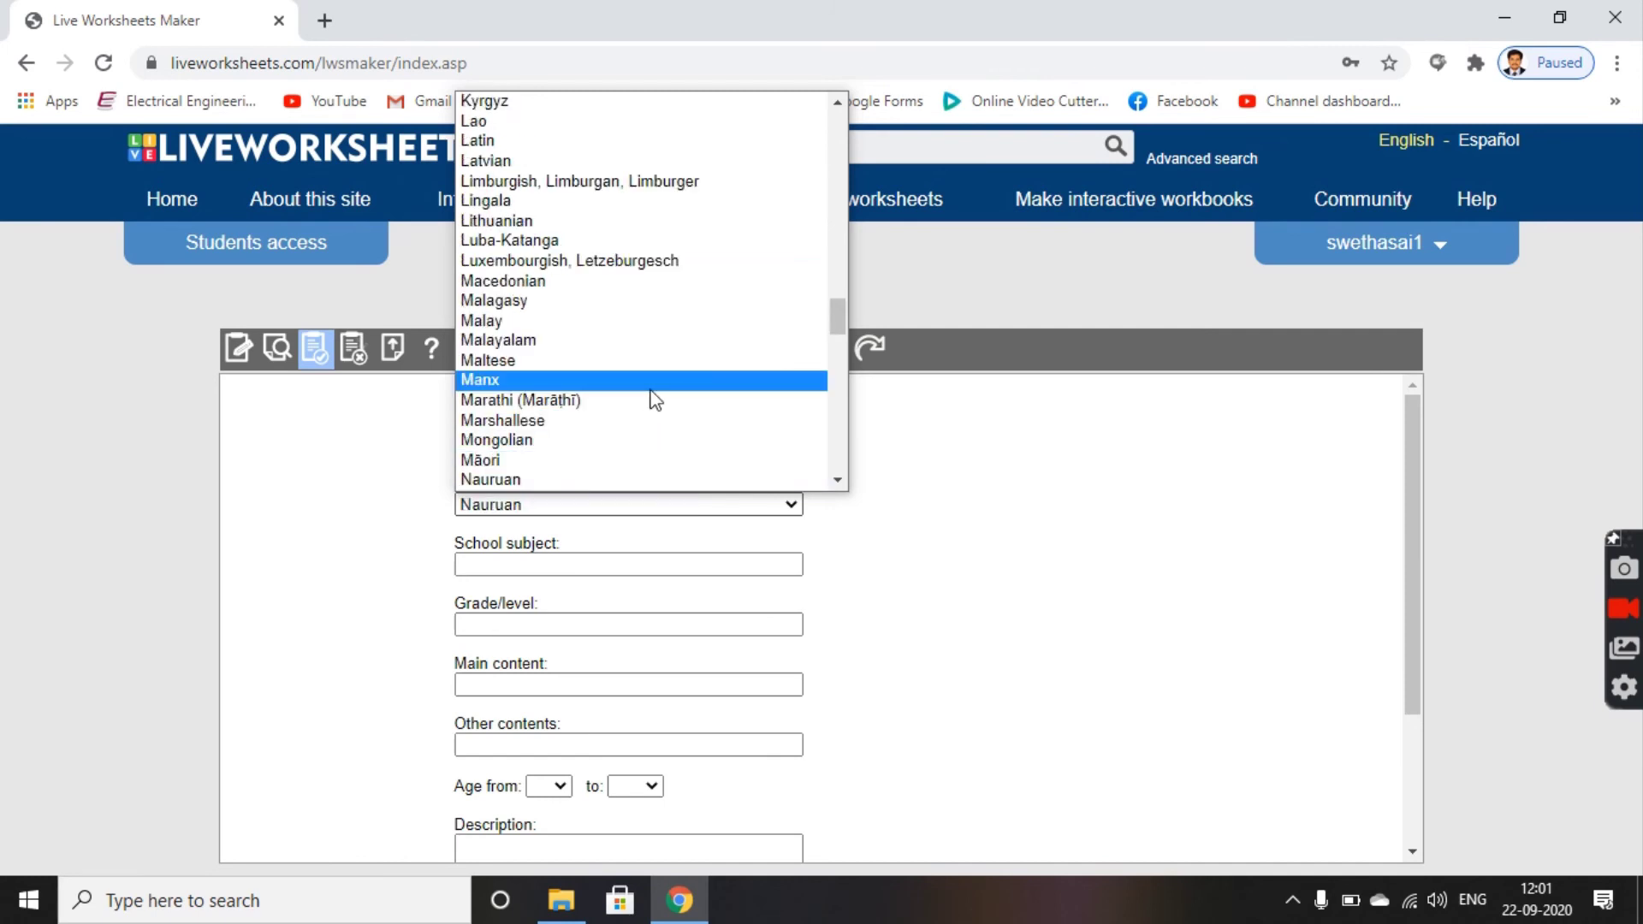
key("Home")
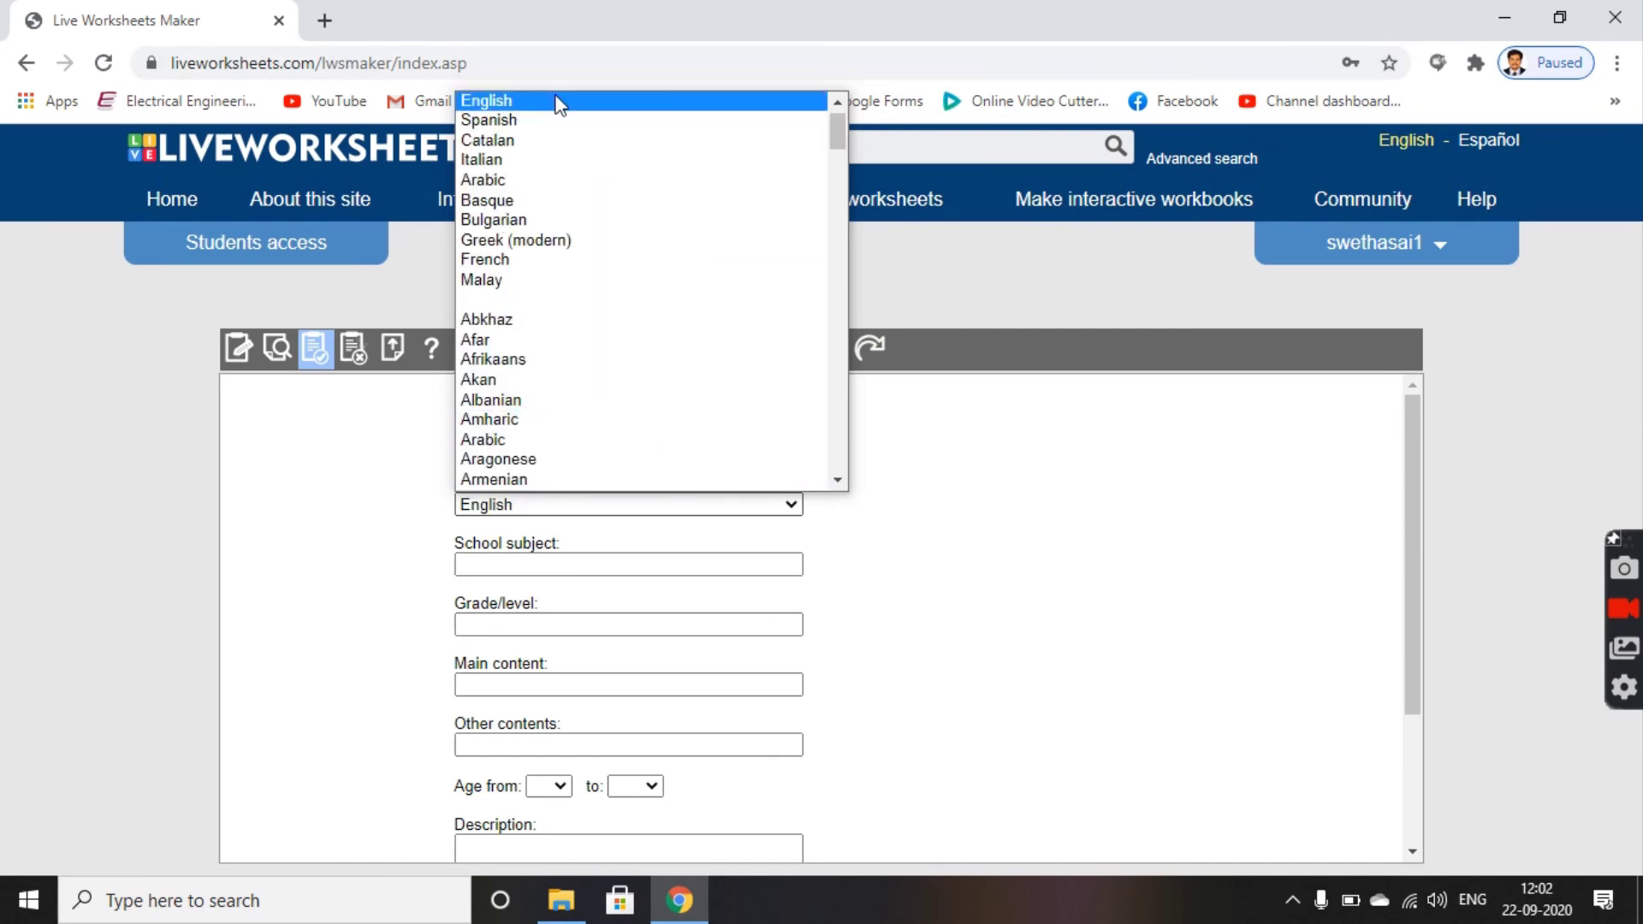
left_click(557, 100)
Set subject Computer science, grade 1, main content 'i/o devices' and other contents 'cpu'
left_click(518, 567)
type("co")
left_click(525, 617)
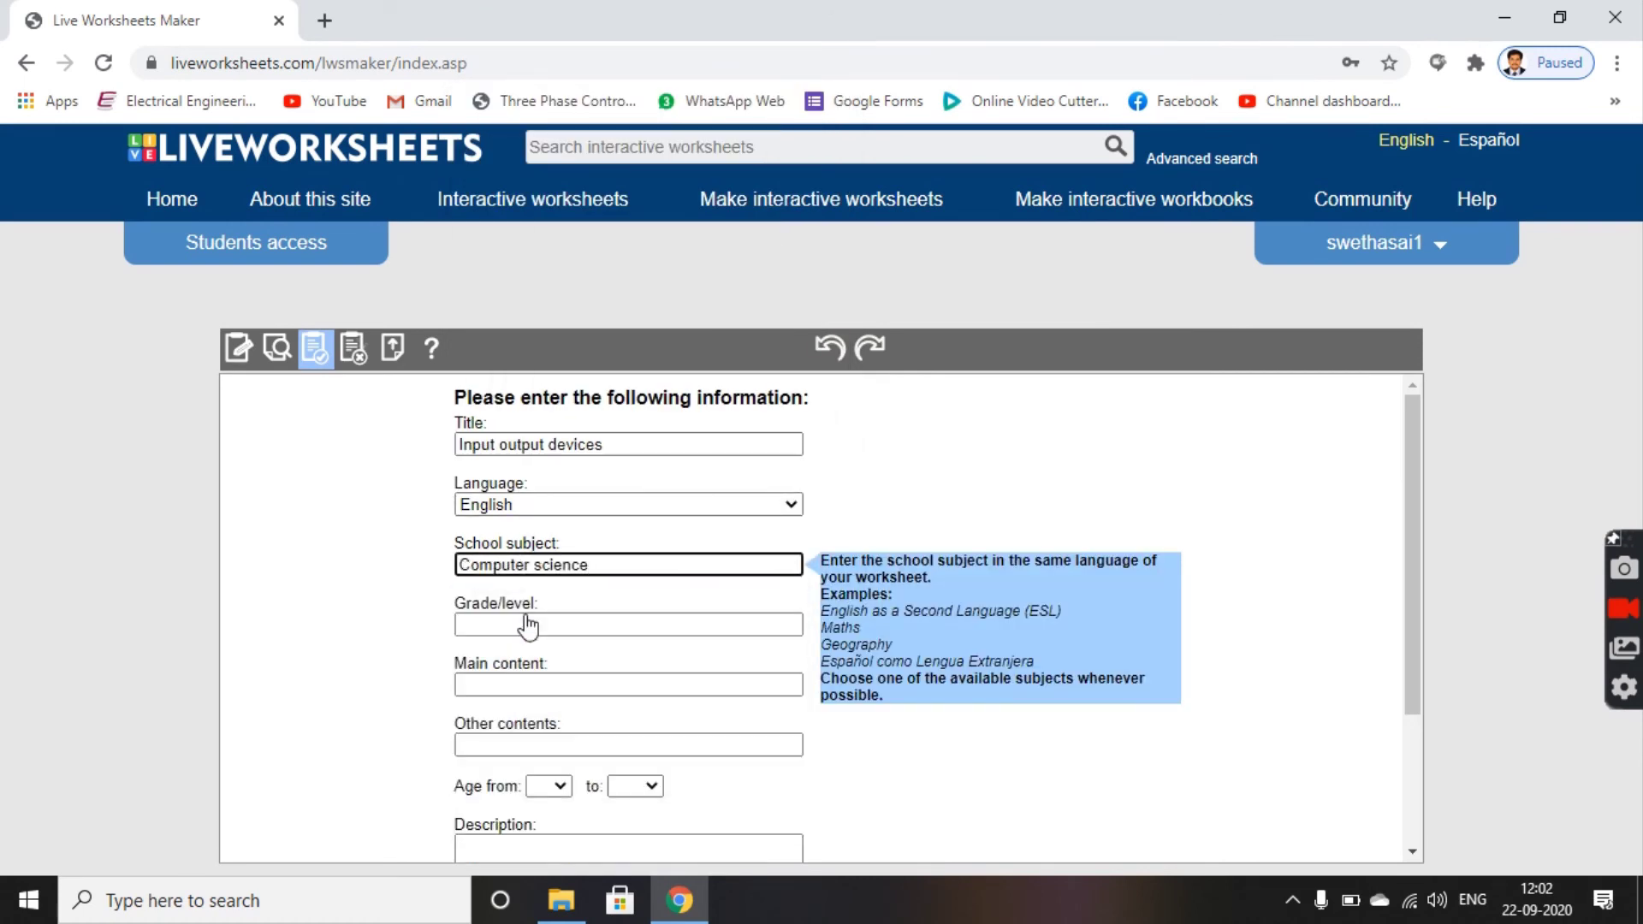
left_click(527, 625)
type("1")
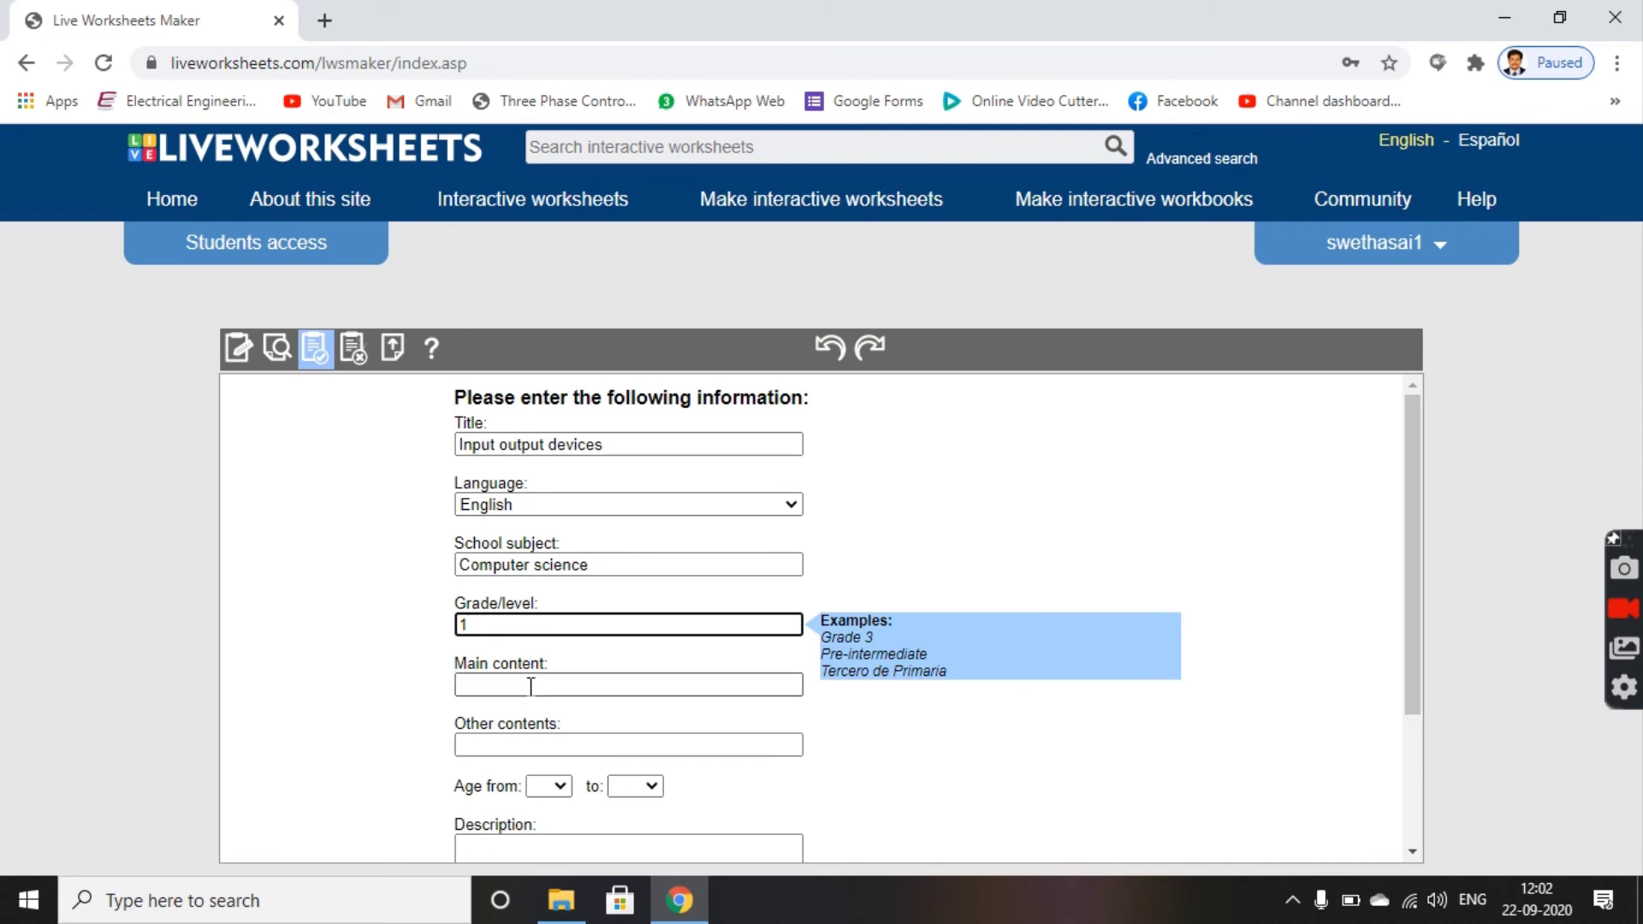
left_click(531, 686)
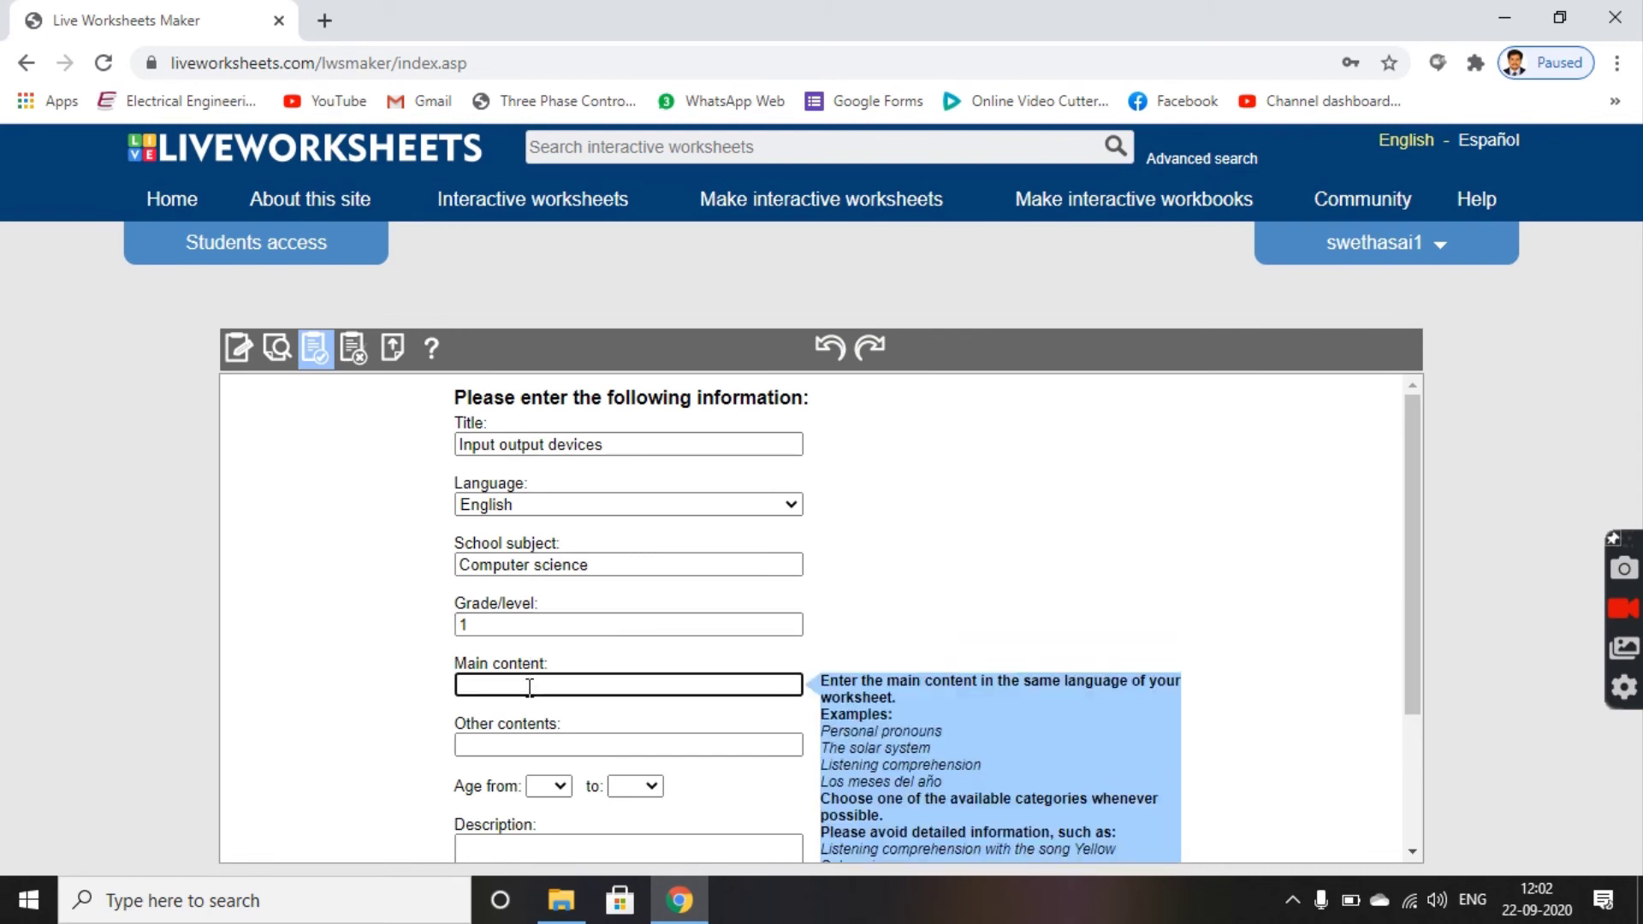
type("i/o devi")
type("c")
key("BackSpace")
type("vices")
left_click(564, 747)
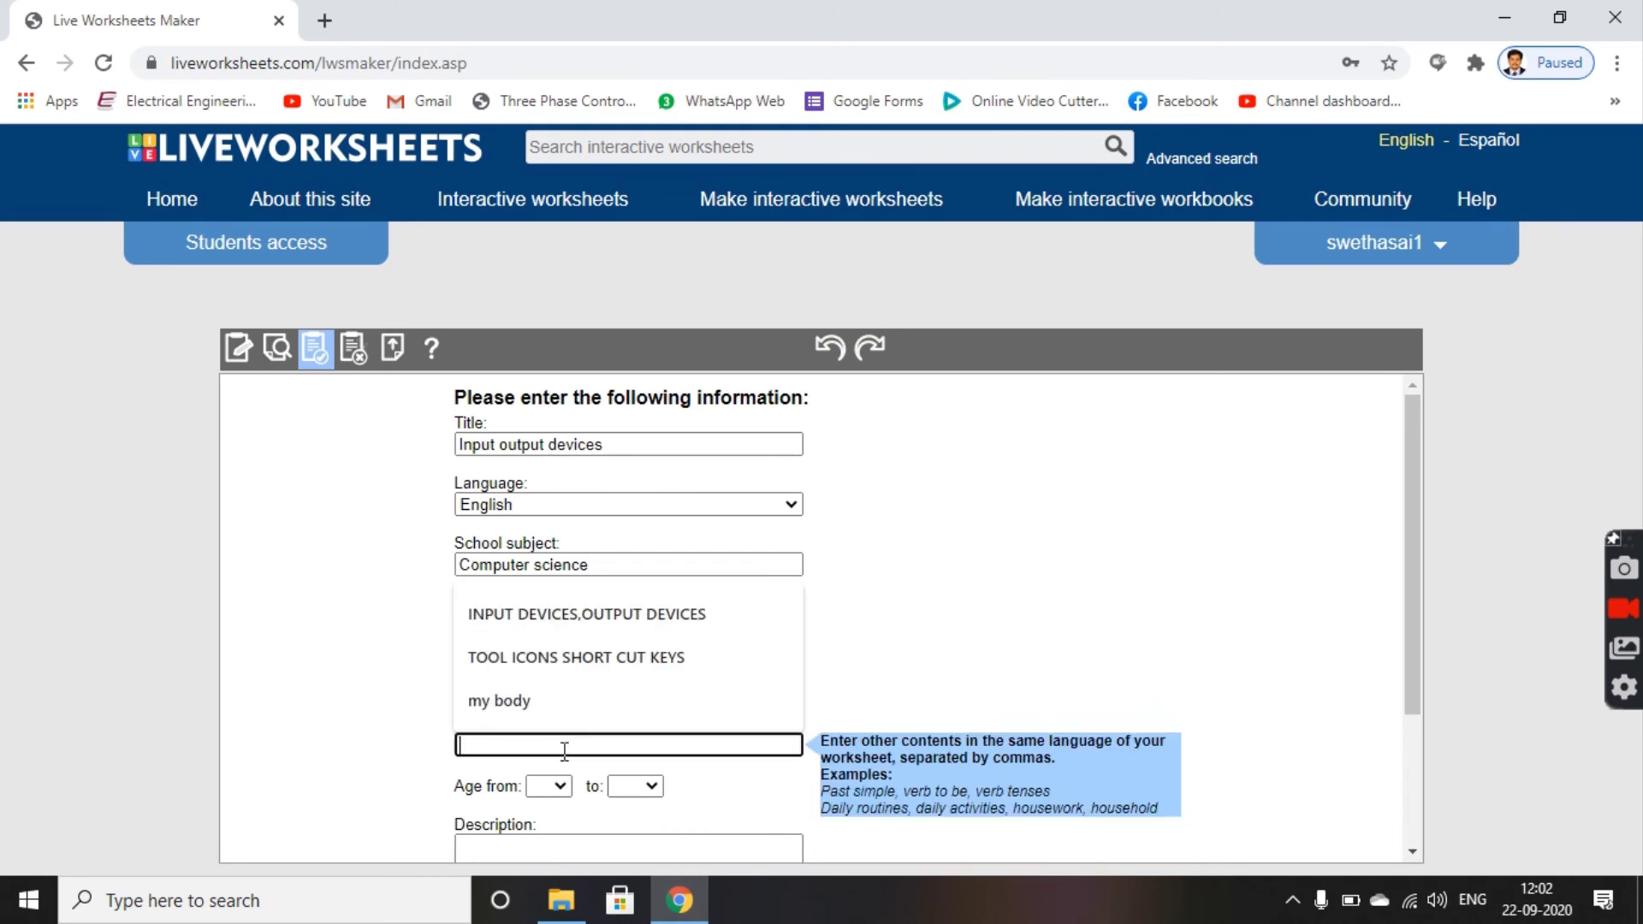
type("cpu")
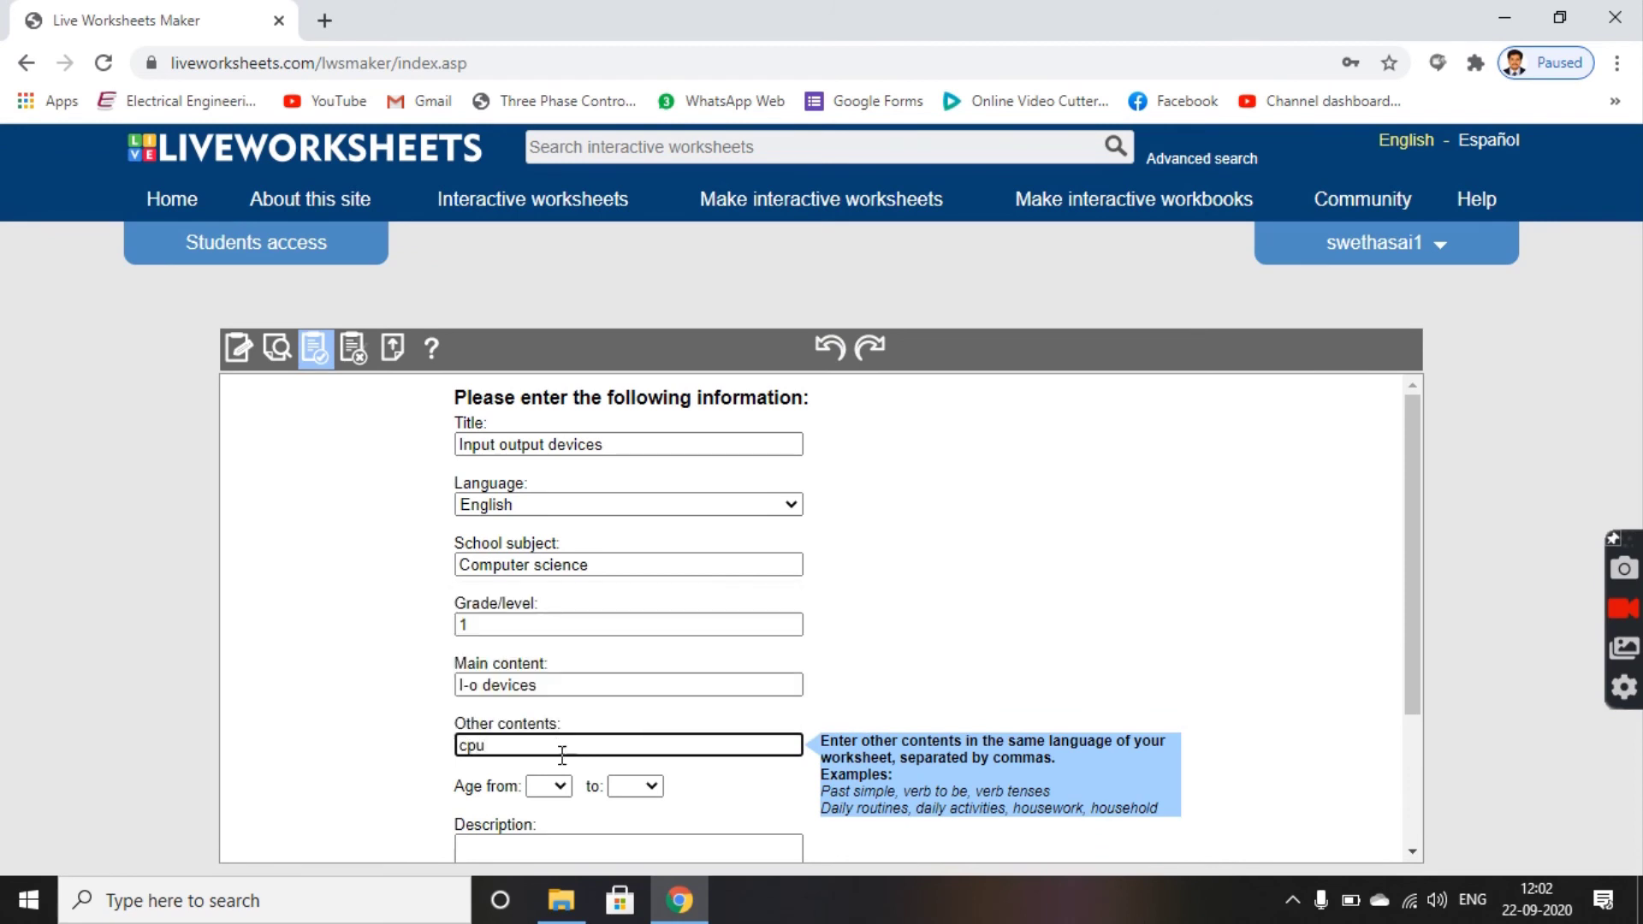
Set the age range to 10–13 and the description to 'fundamentals of computer'
scroll(569, 703, "down", 1)
left_click(550, 665)
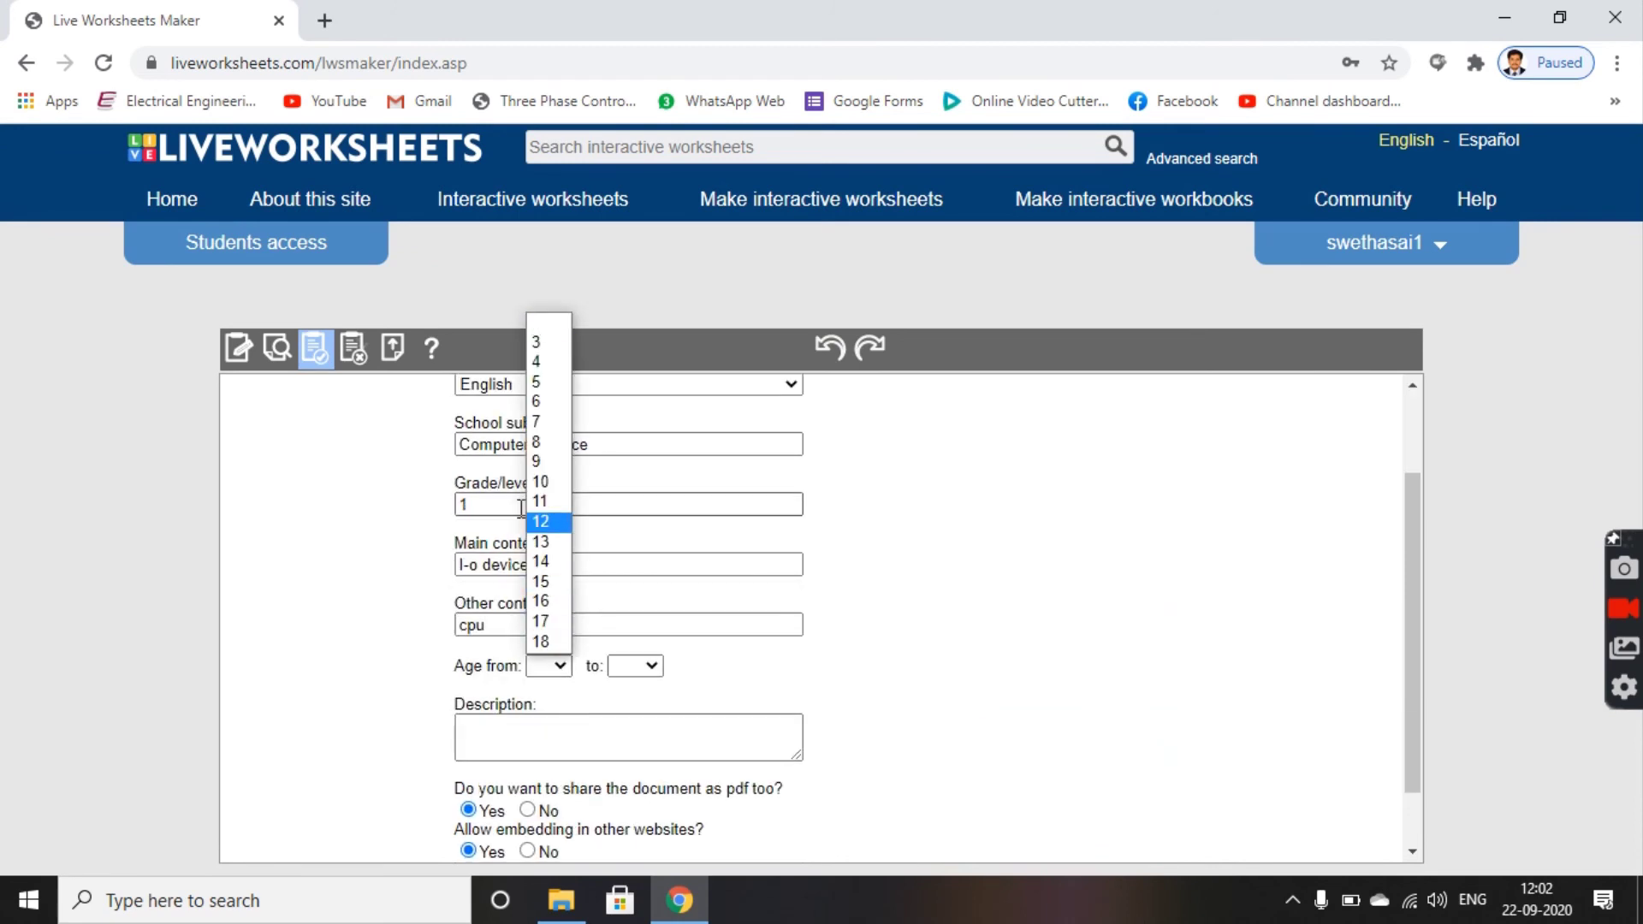
left_click(558, 485)
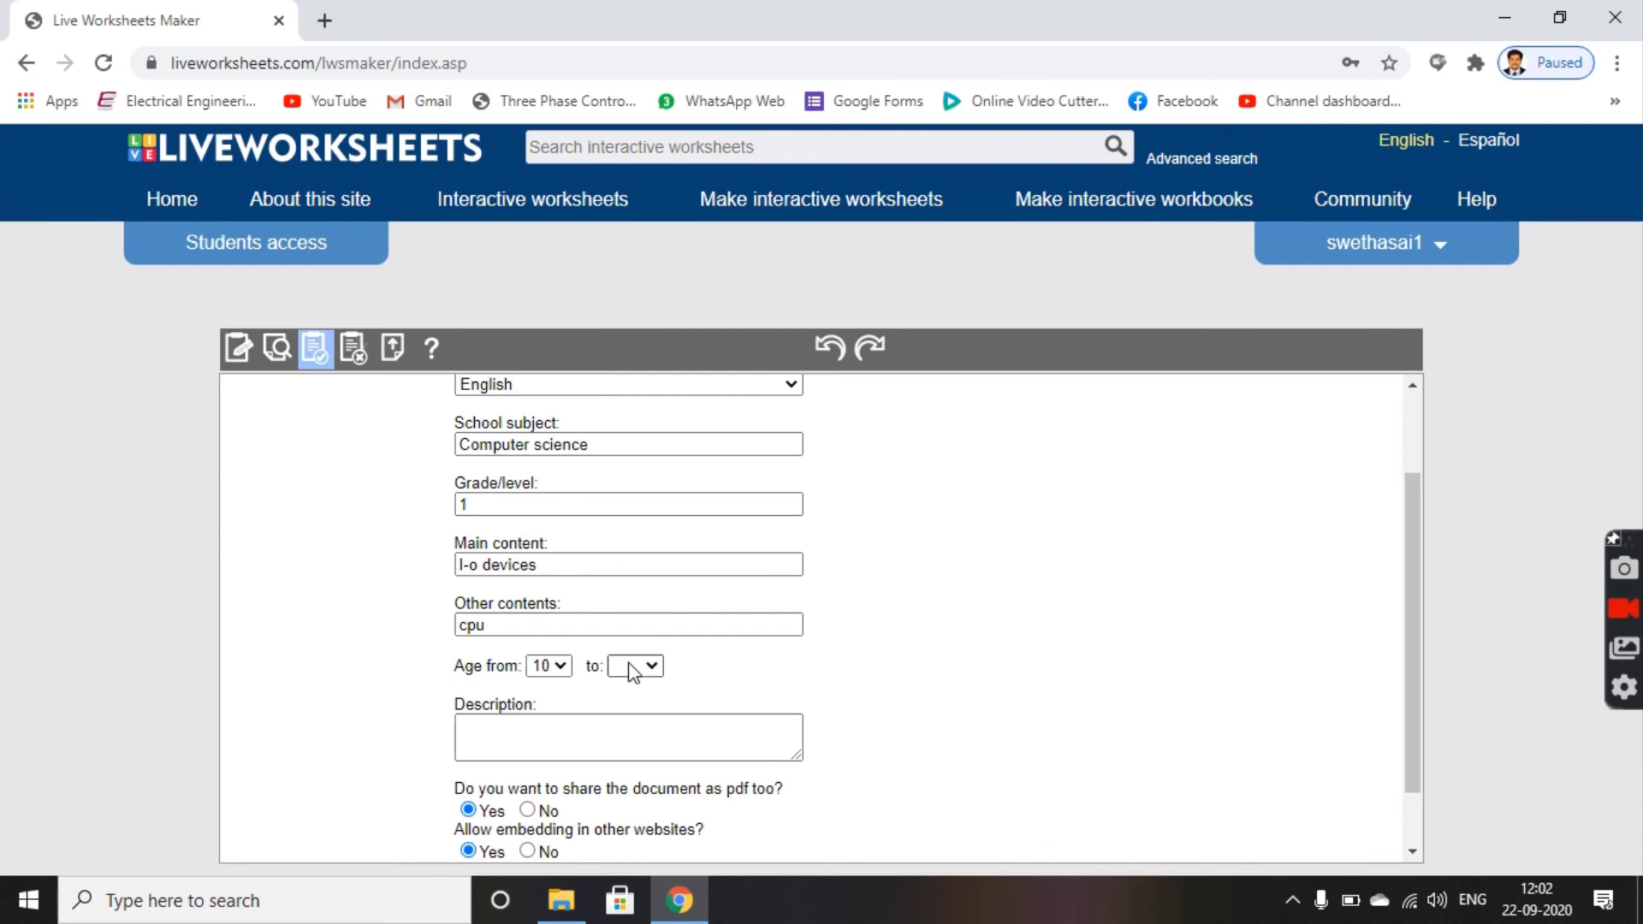
left_click(634, 666)
left_click(632, 523)
scroll(556, 667, "down", 1)
left_click(544, 664)
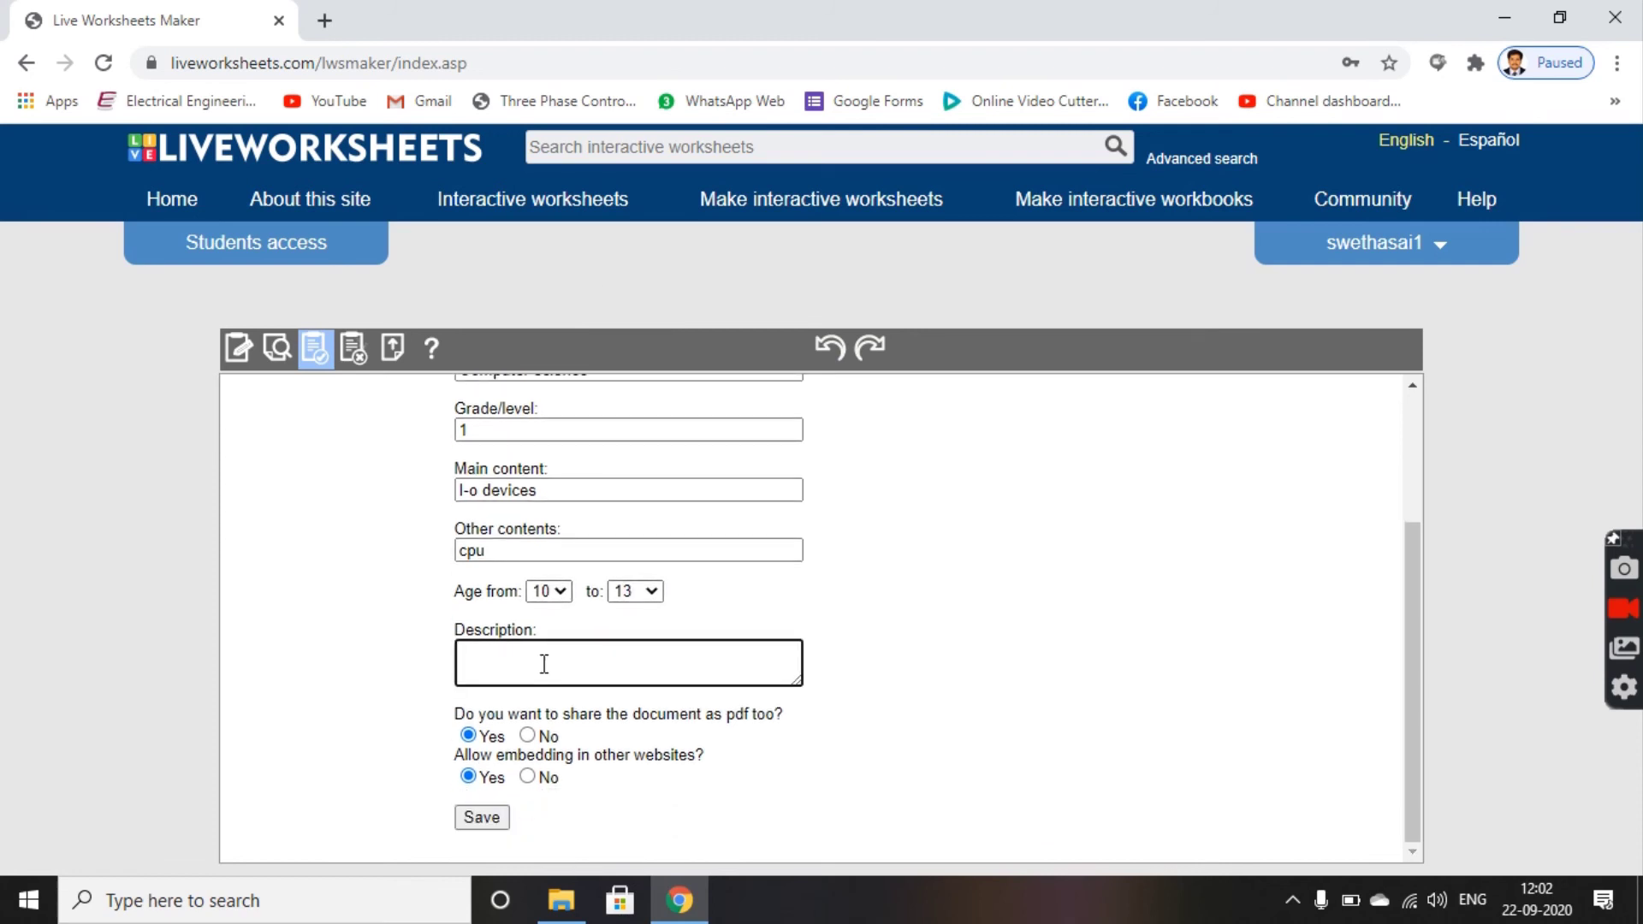
type("fundamentals of ci")
key("BackSpace")
type("omputer")
Save the shared worksheet, open its published 'Input output devices' page, and choose Custom link
left_click(498, 819)
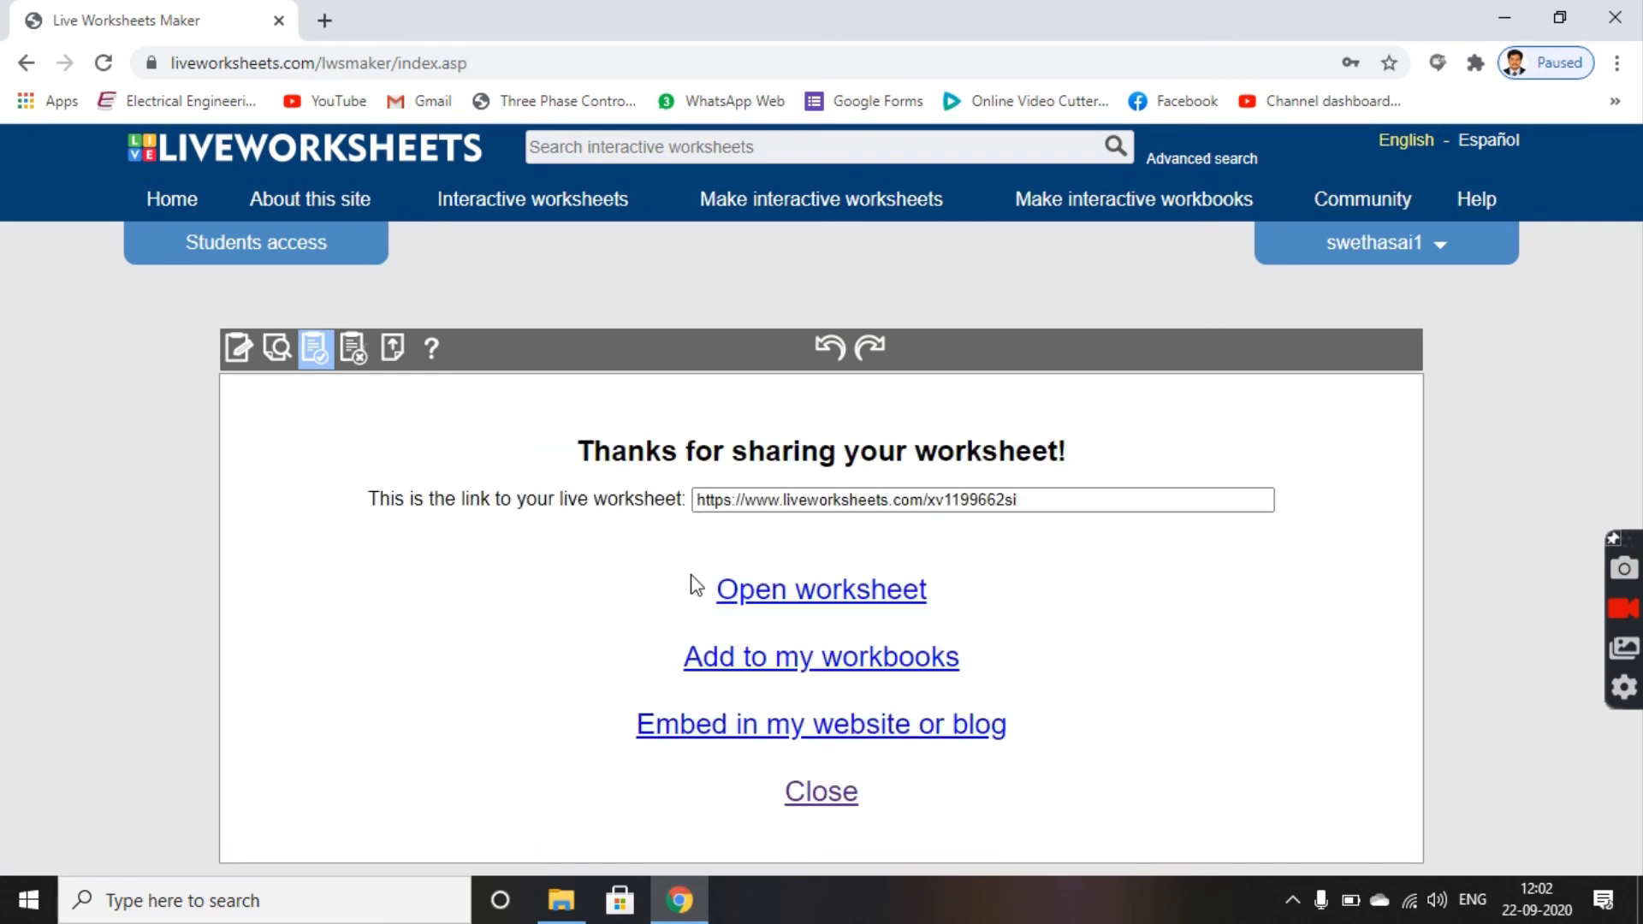
left_click(781, 610)
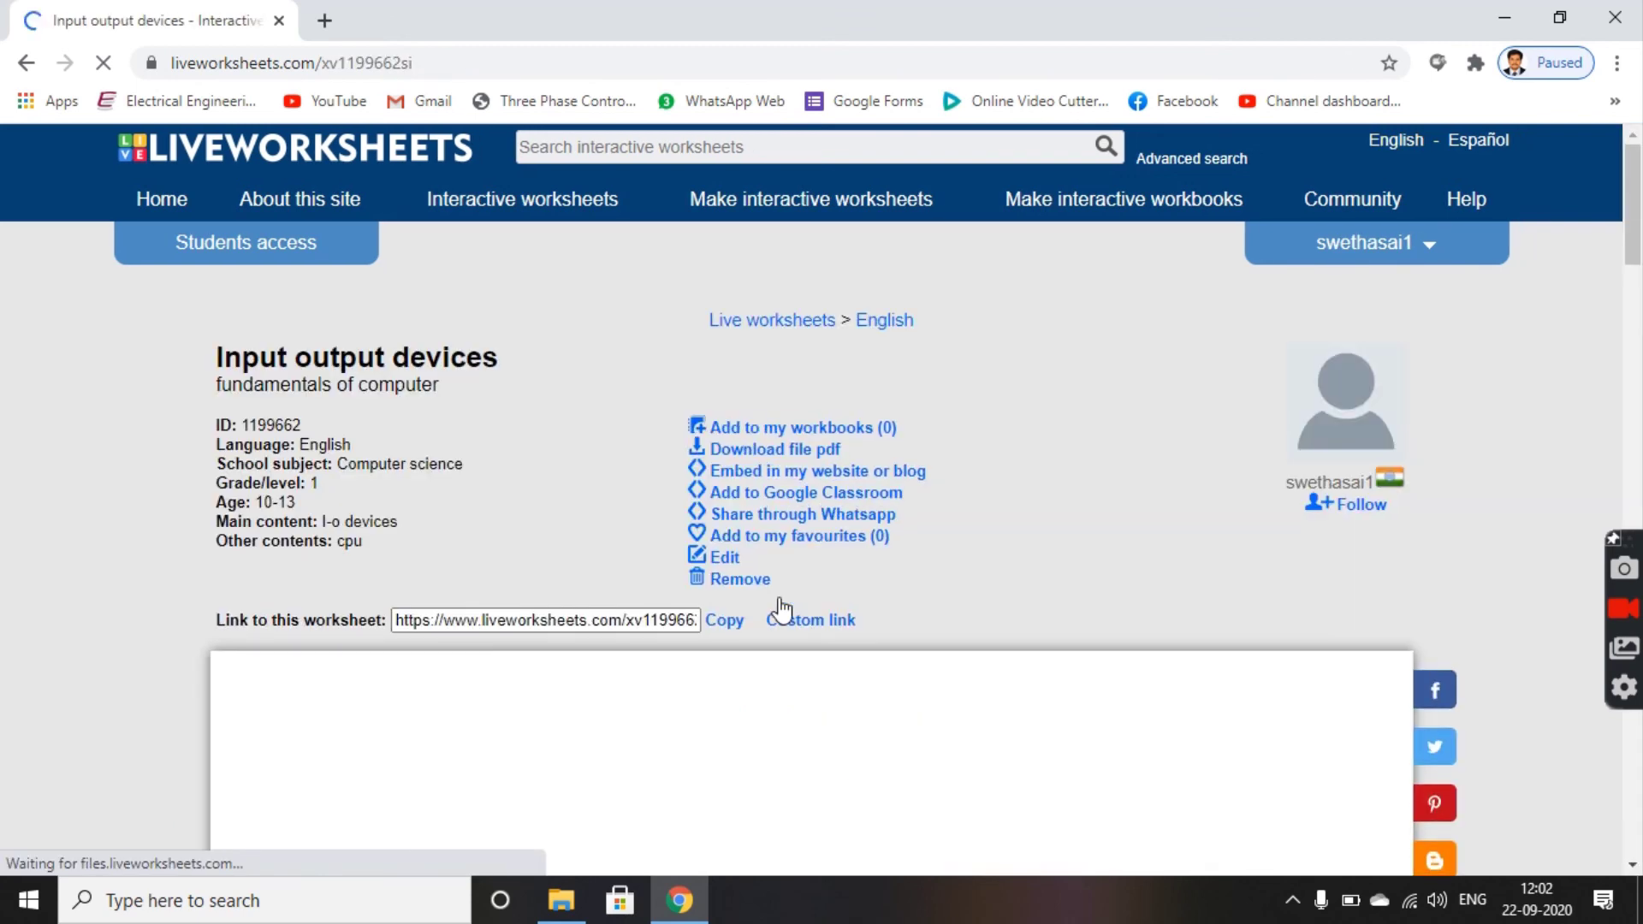
scroll(781, 609, "down", 4)
scroll(779, 603, "up", 1)
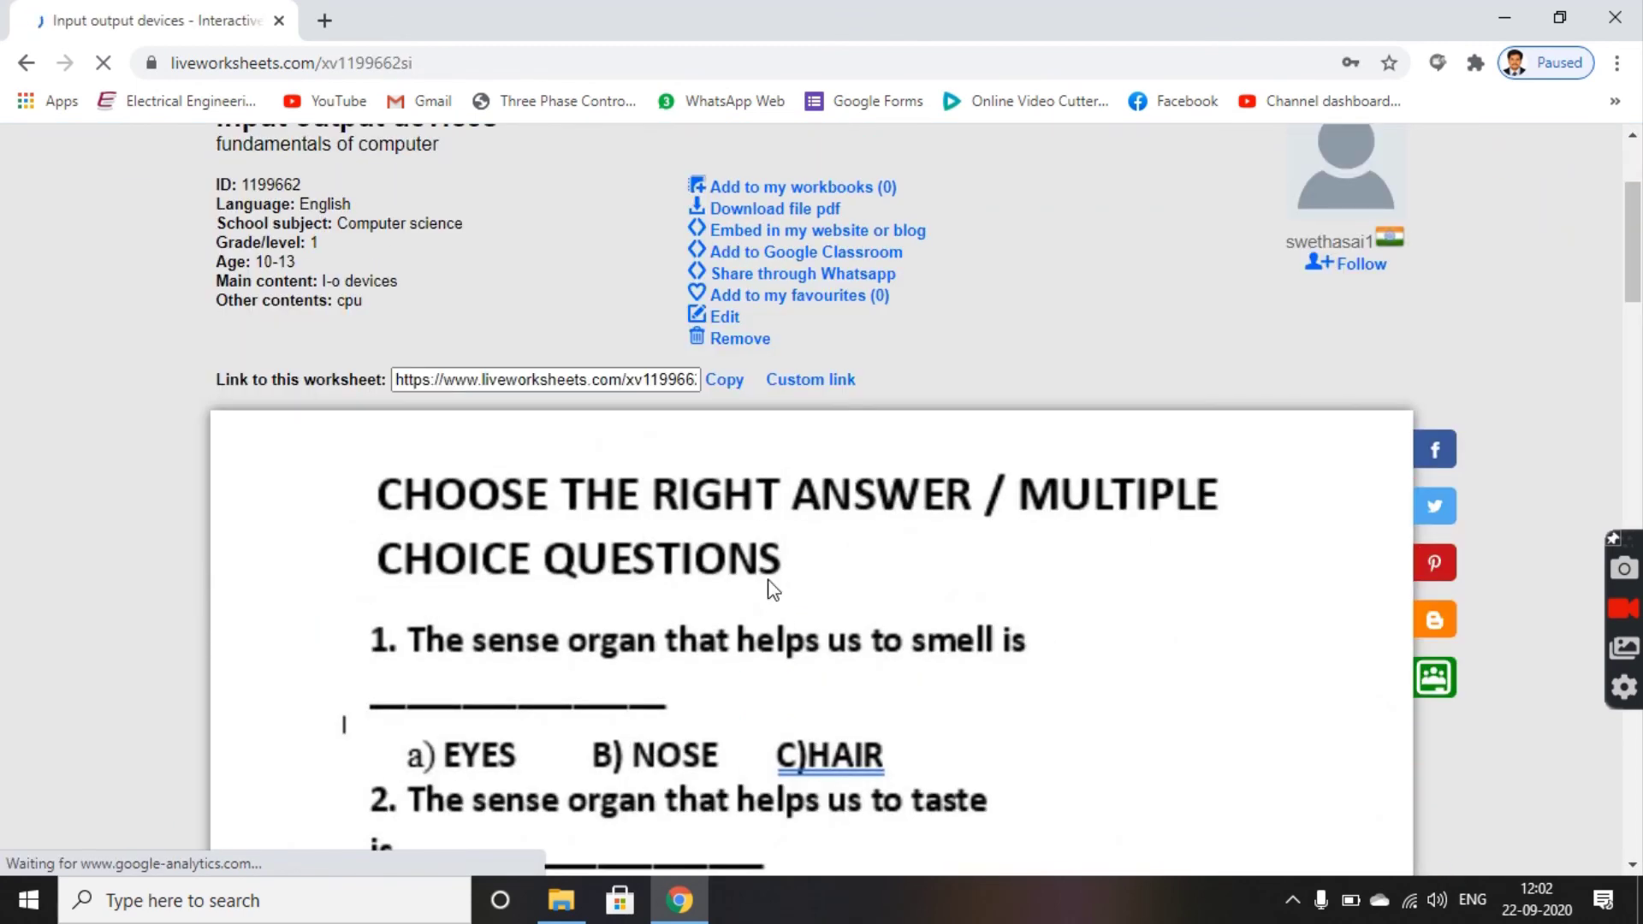
left_click(800, 389)
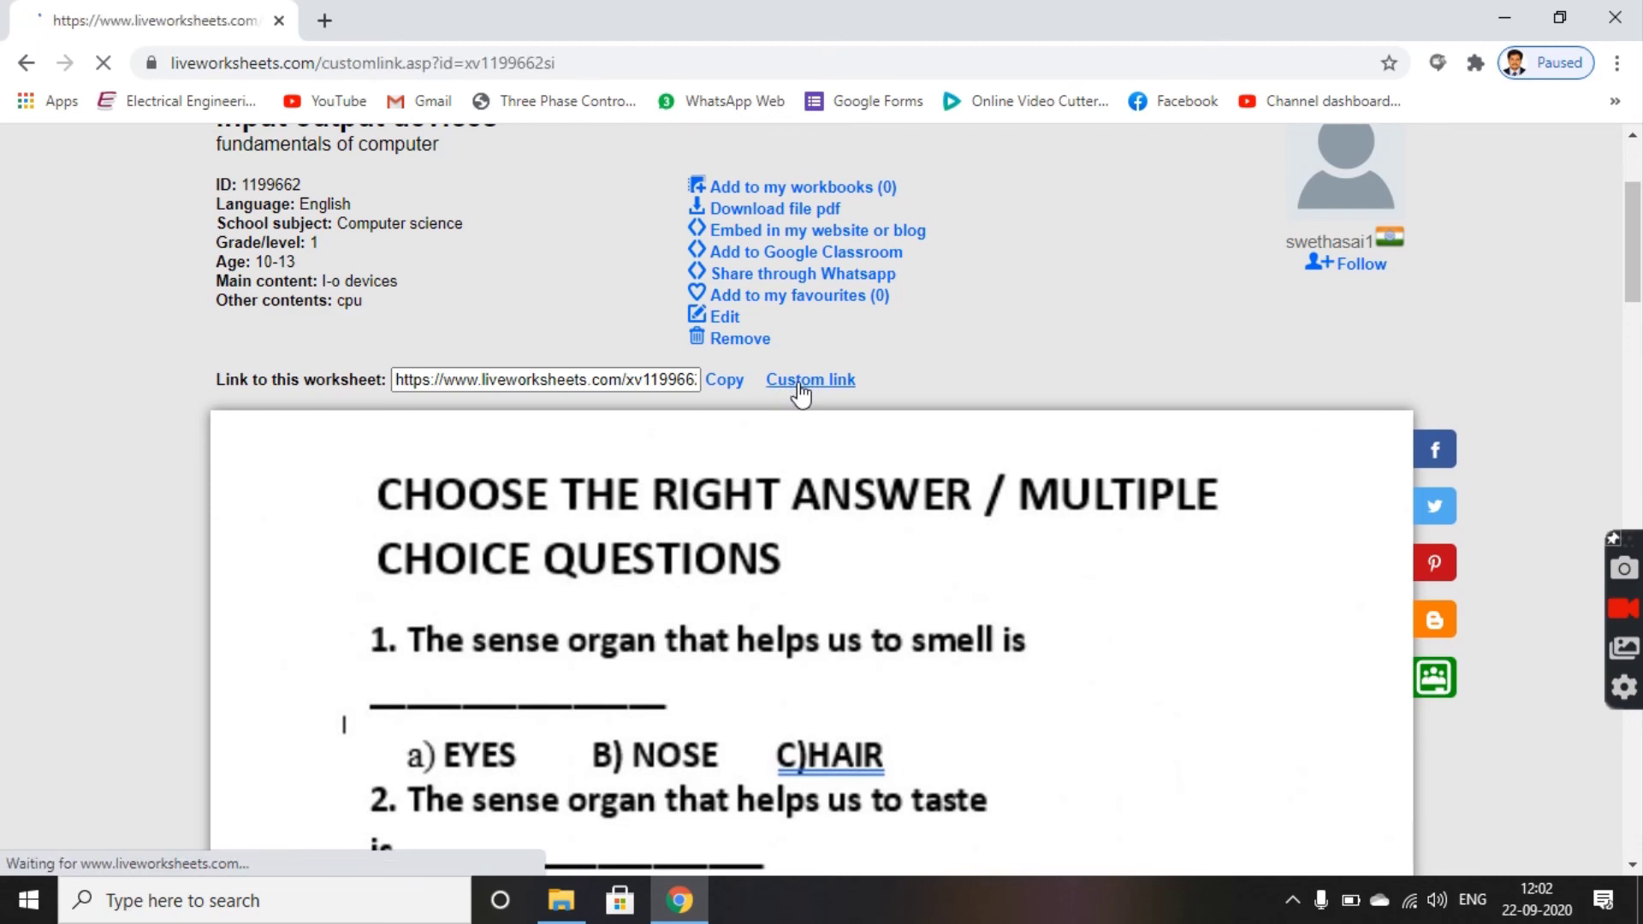
Enable a 20-minute time limit for the custom link and copy the generated link
scroll(433, 696, "down", 1)
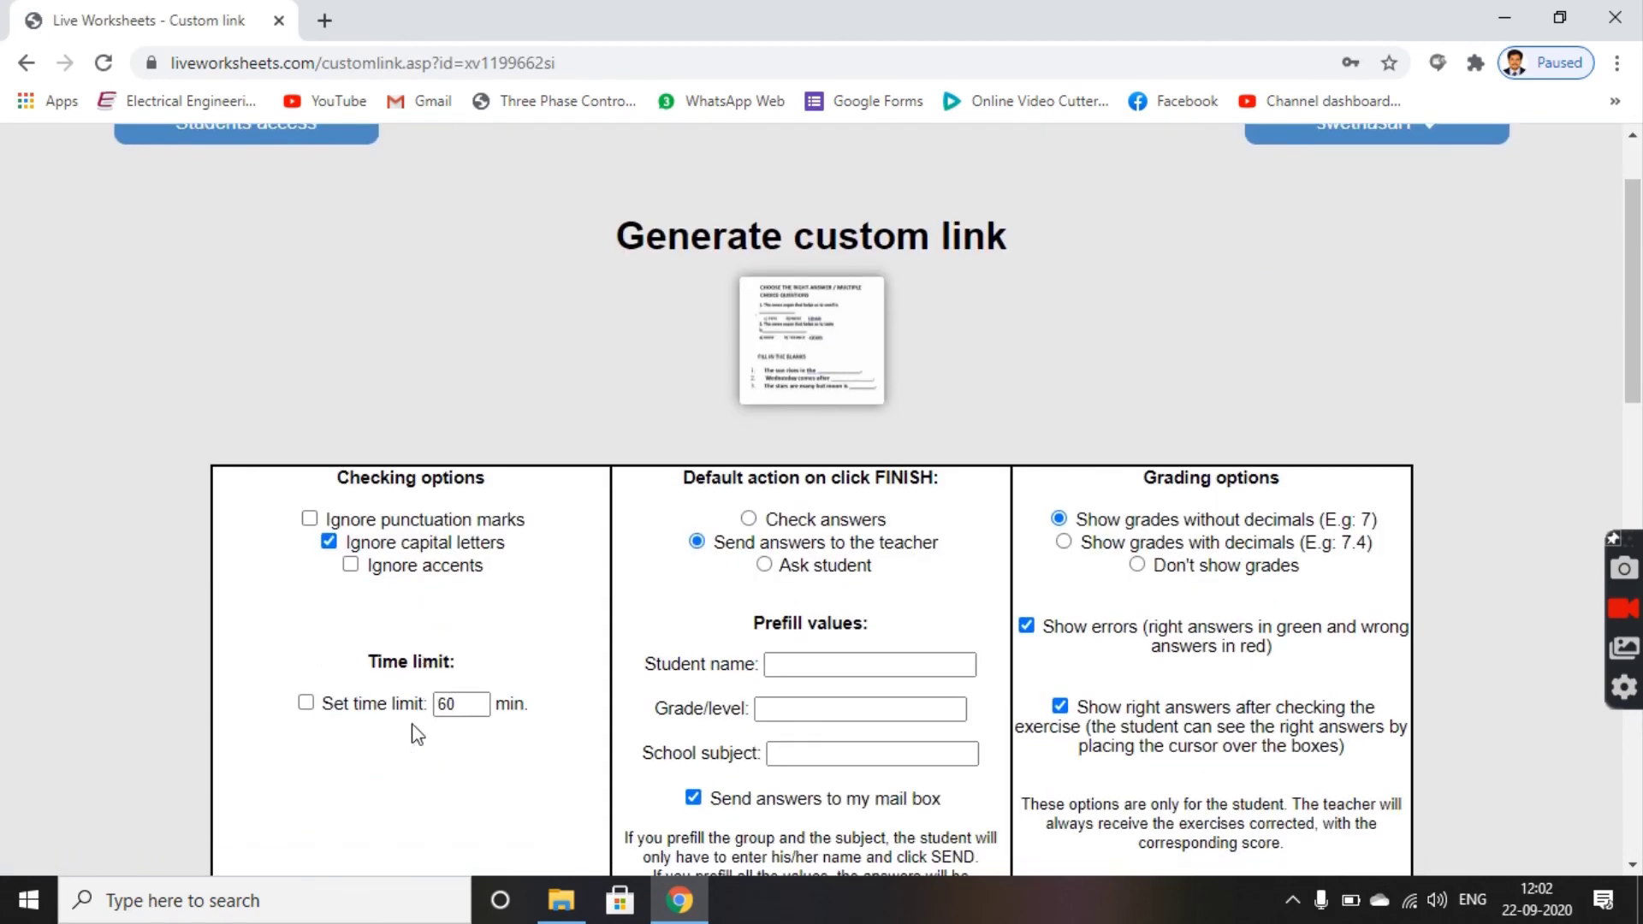
left_click(306, 702)
left_click_drag(467, 700, 431, 701)
left_click(437, 795)
scroll(644, 673, "down", 7)
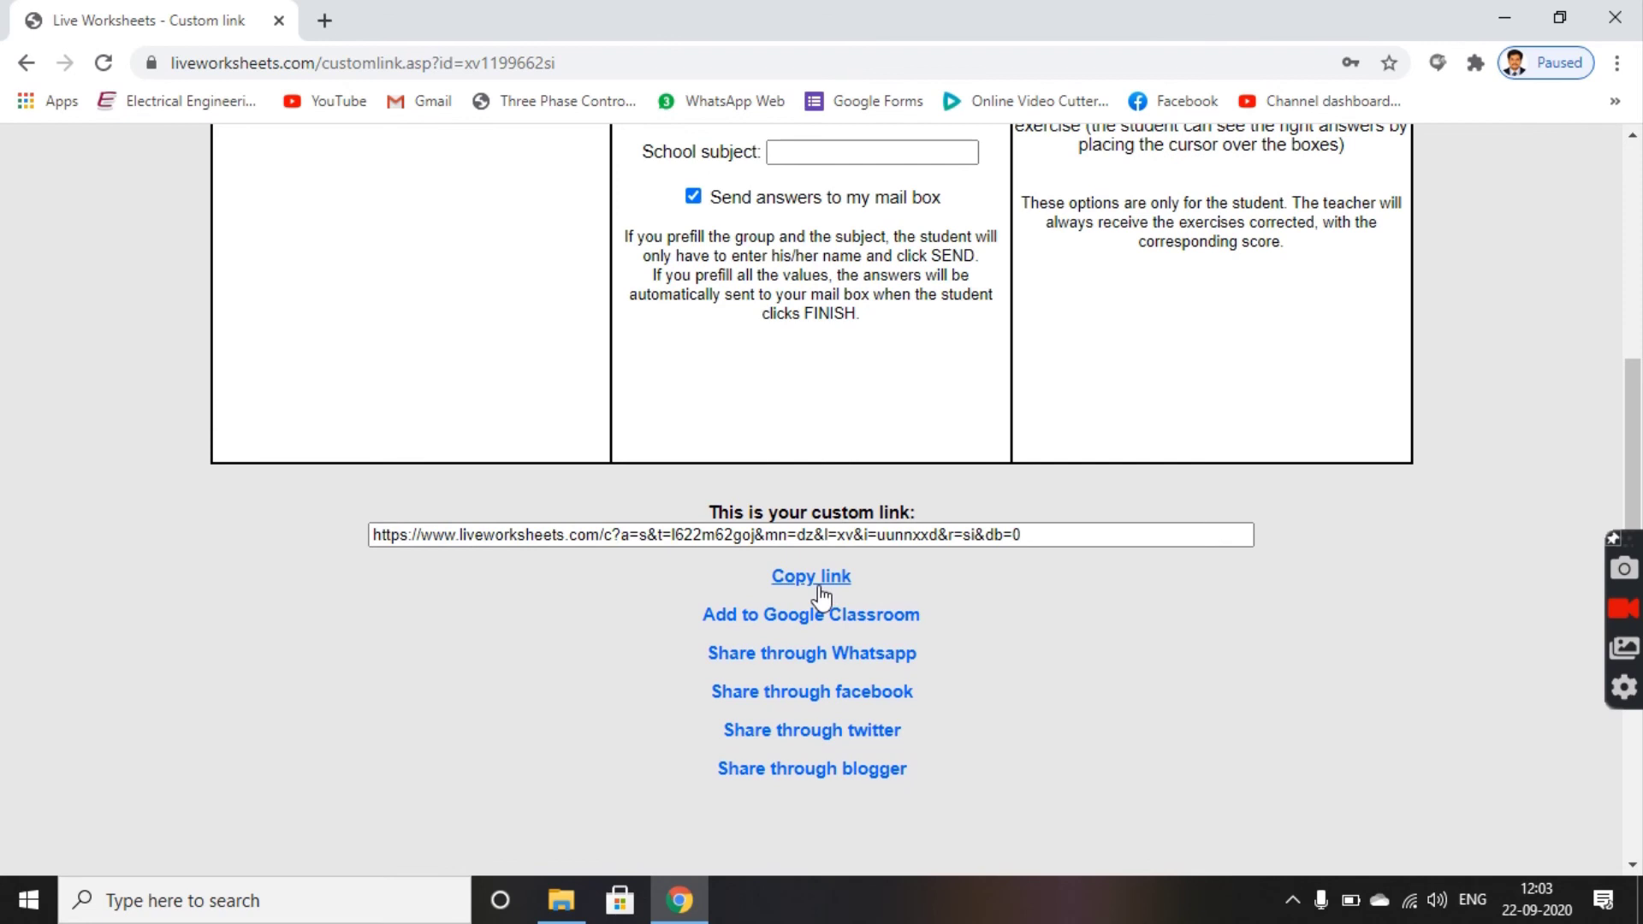
left_click(820, 590)
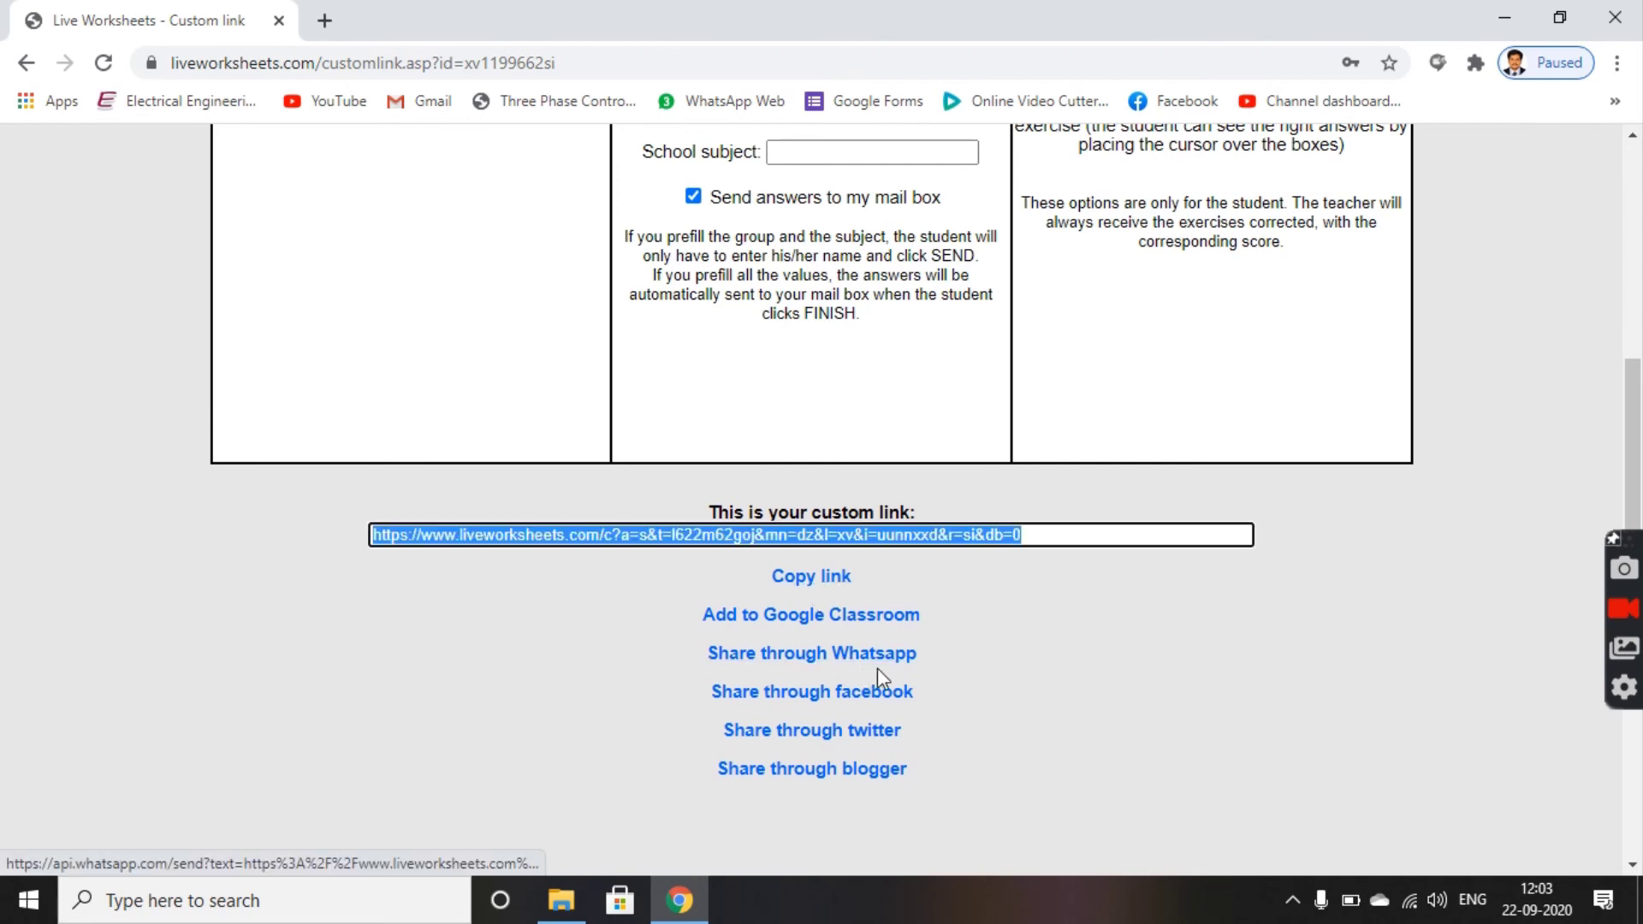